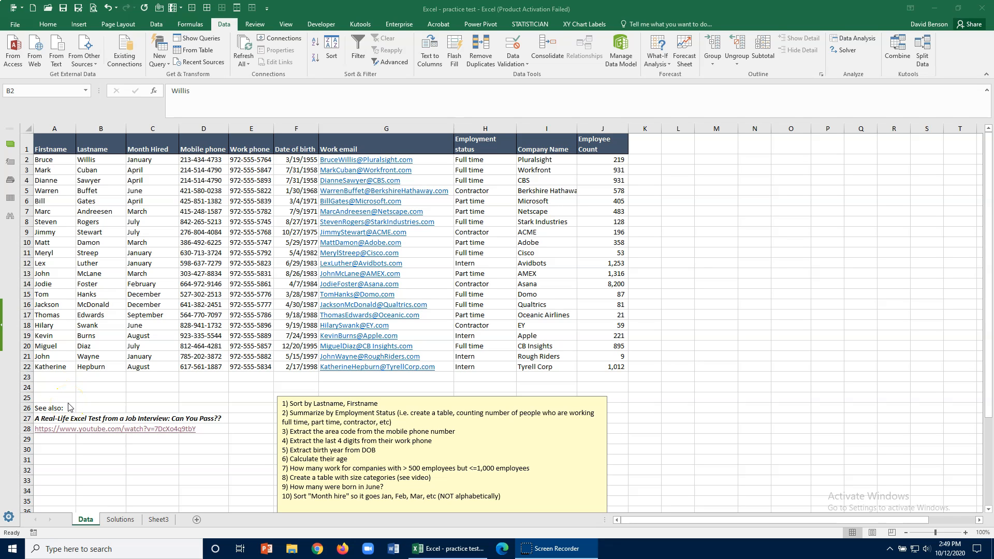
- Sort the employee table by Lastname with Firstname as the second level, both A to Z
left_click_drag(149, 170, 154, 188)
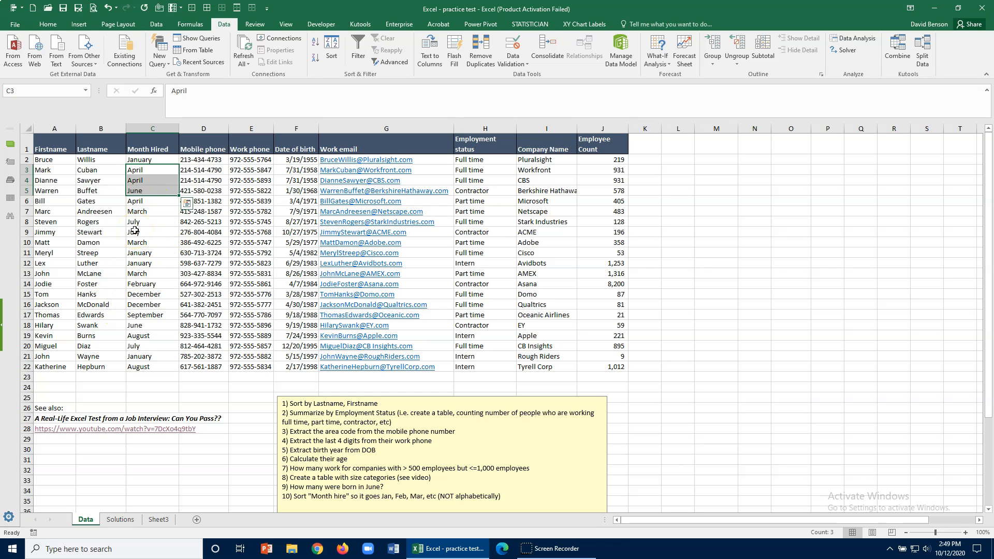
left_click(95, 162)
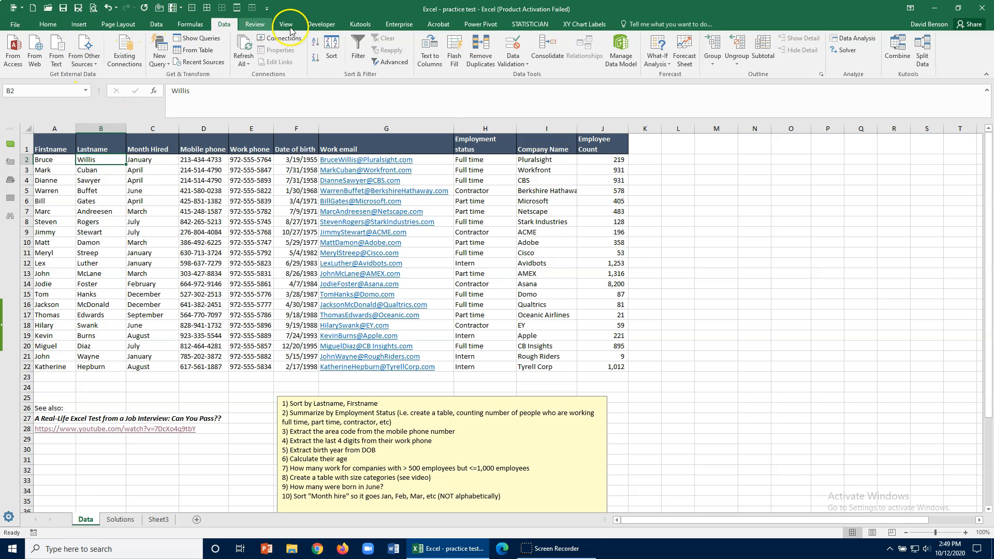
left_click(331, 50)
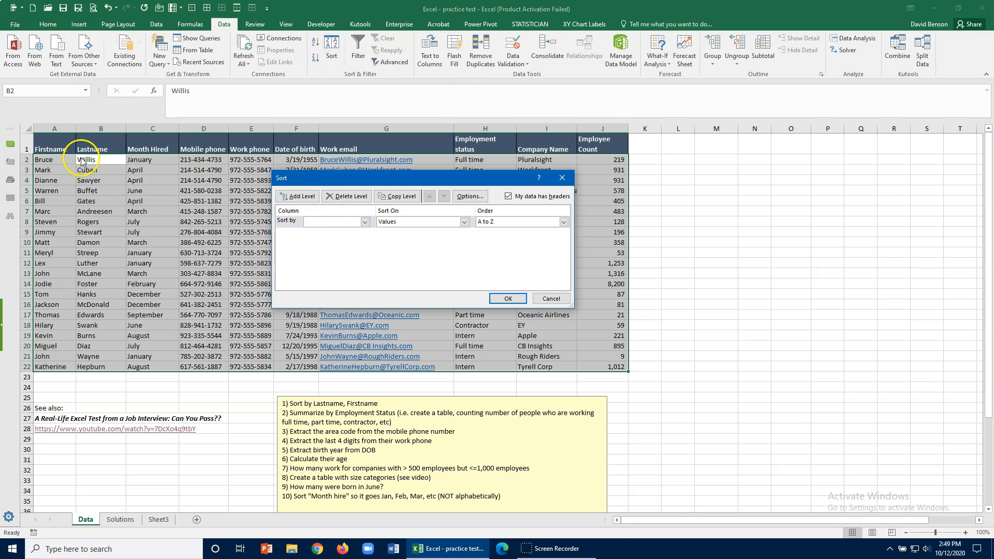
left_click(364, 222)
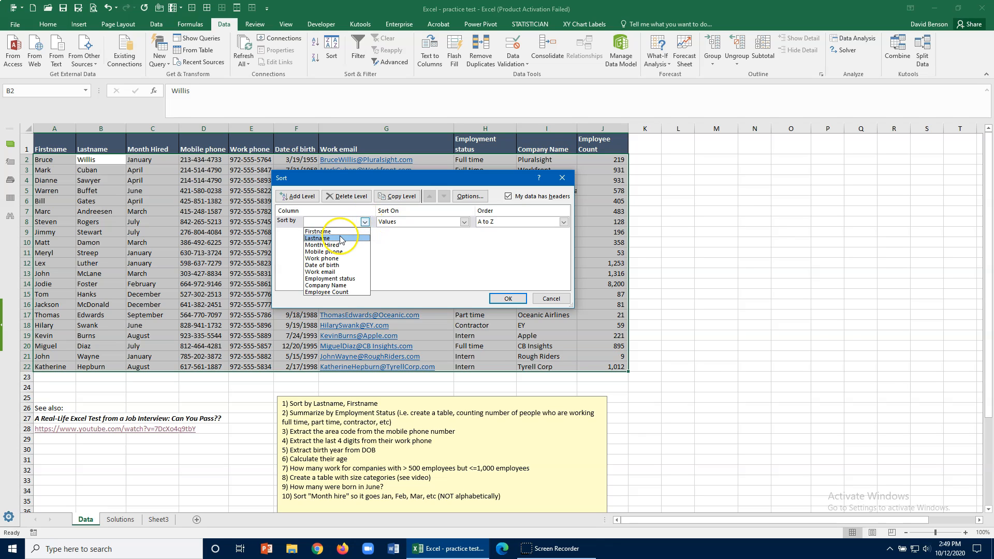
left_click(345, 238)
left_click(299, 199)
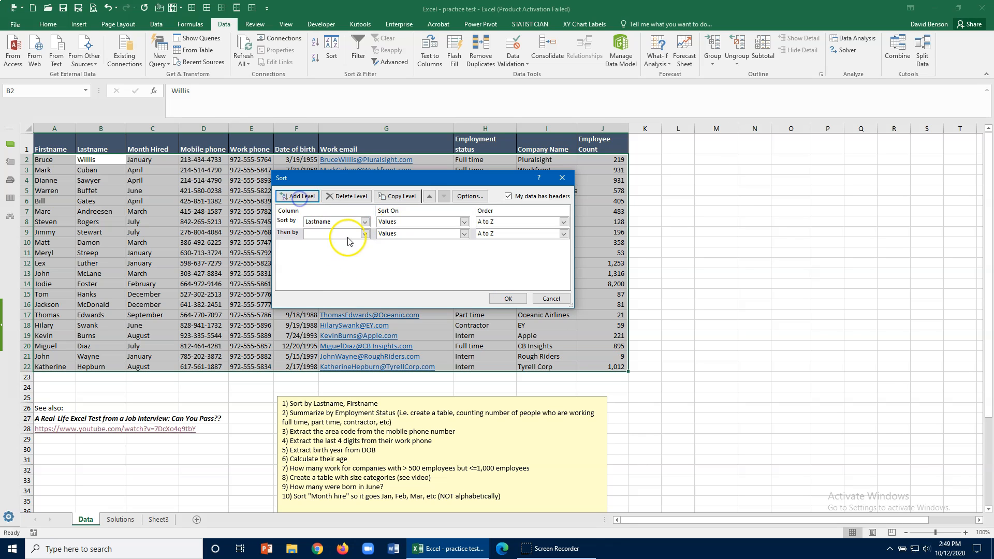
left_click(365, 234)
left_click(339, 245)
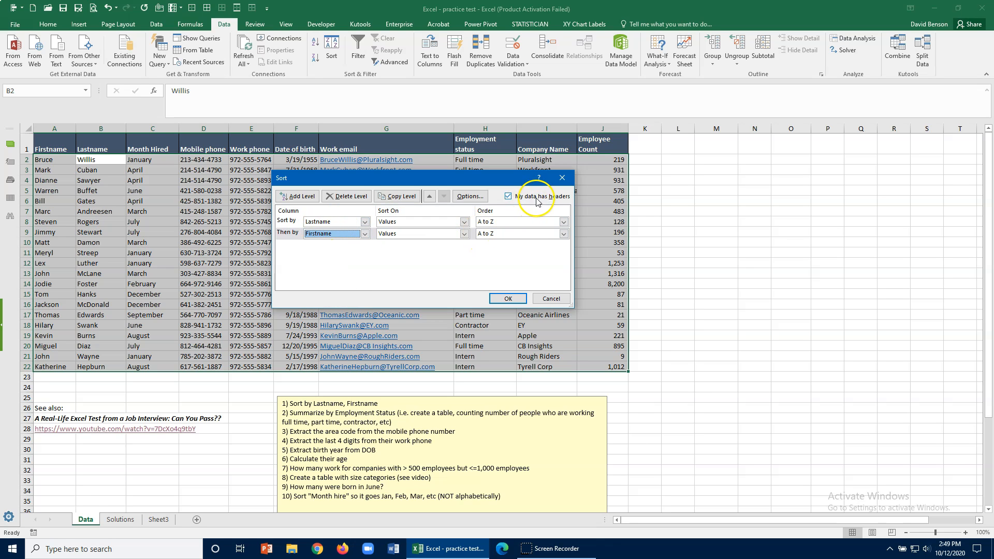
left_click(514, 298)
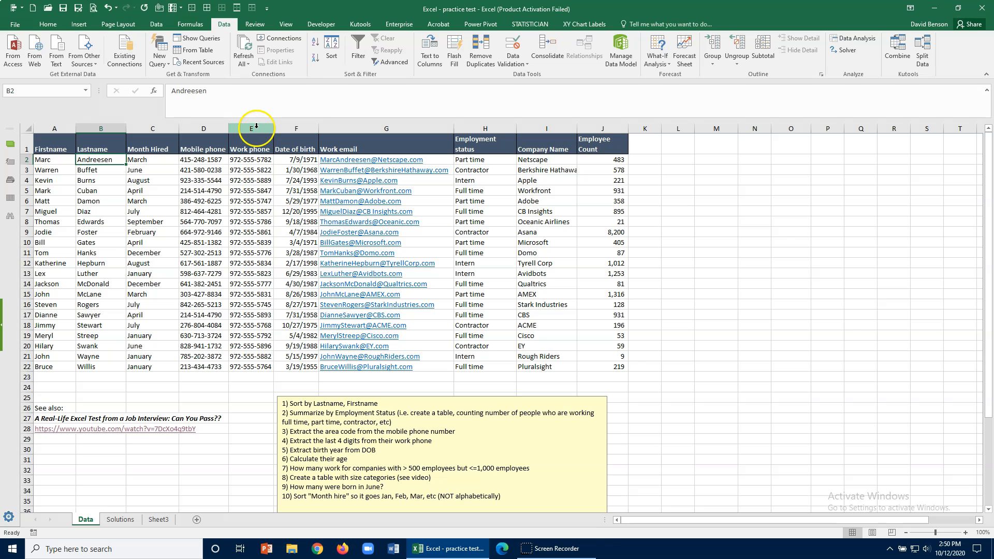
- Insert a blank column before Date of birth and turn on filtering from the Month Hired header
left_click(298, 129)
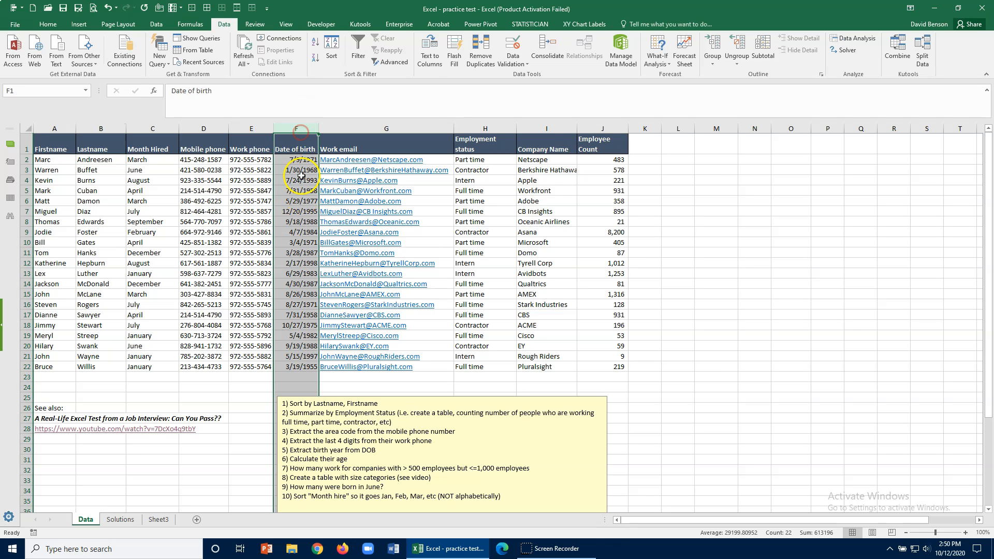
right_click(300, 130)
left_click(334, 196)
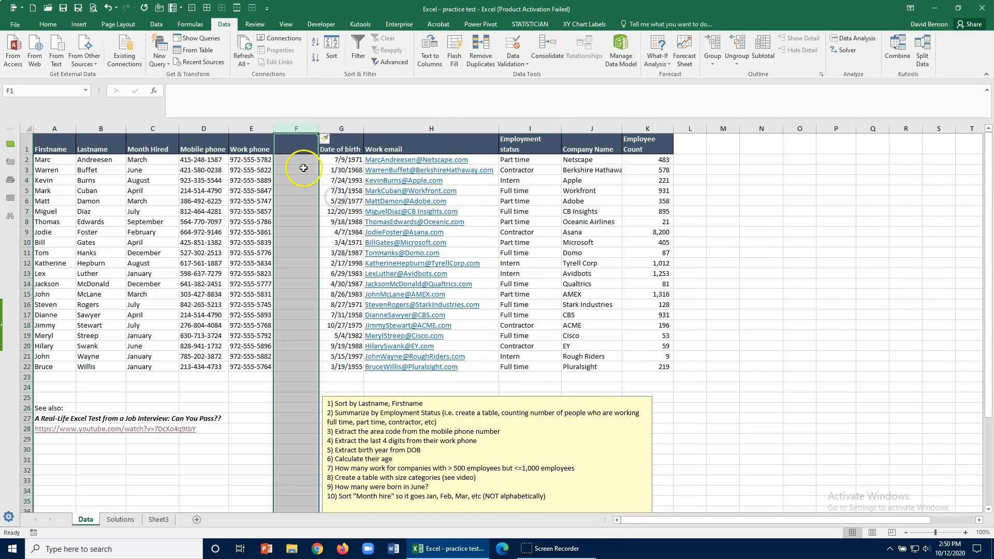
left_click(158, 147)
left_click(357, 47)
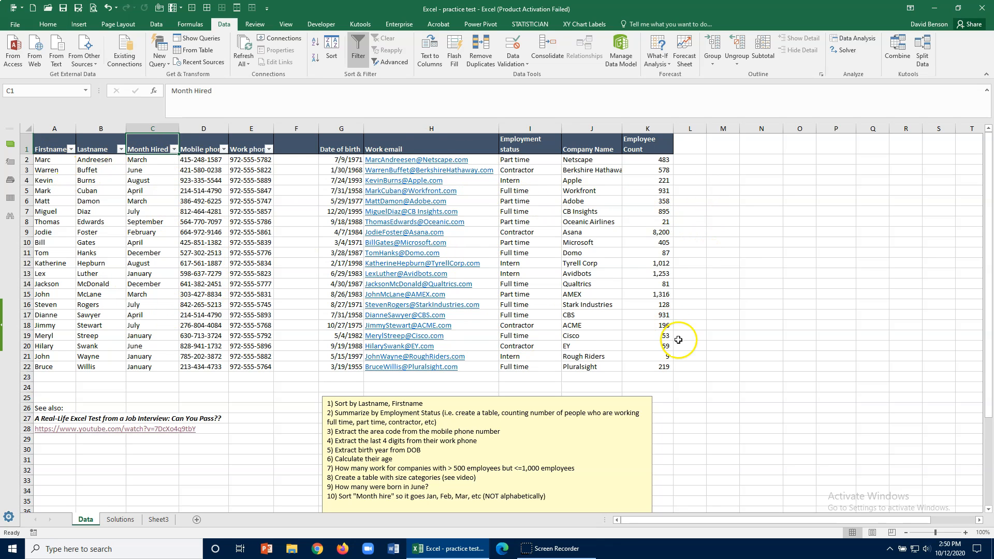
- Enter Text as the header of the blank column F and reapply the filter to the header row
left_click(300, 142)
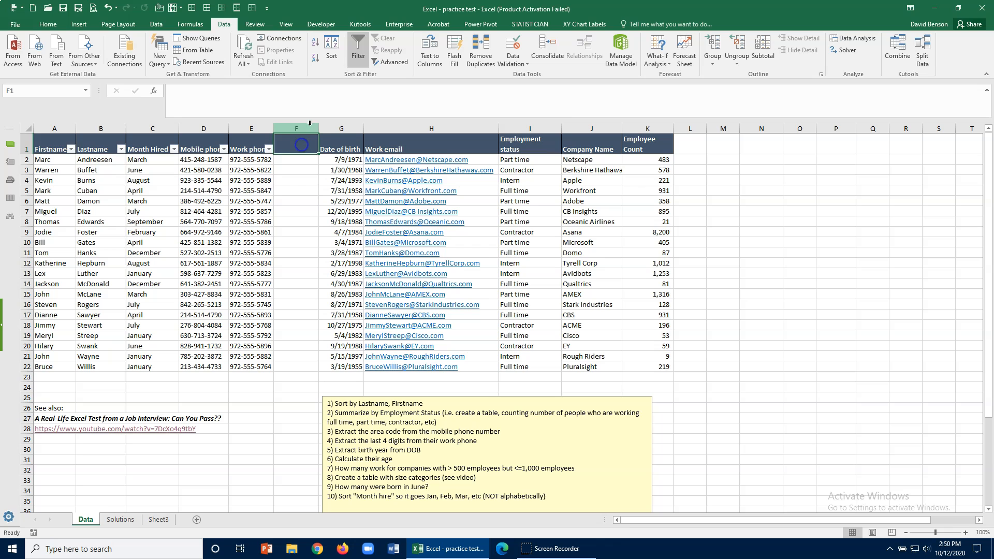
left_click(351, 57)
type("Text")
key("Return")
left_click(286, 147)
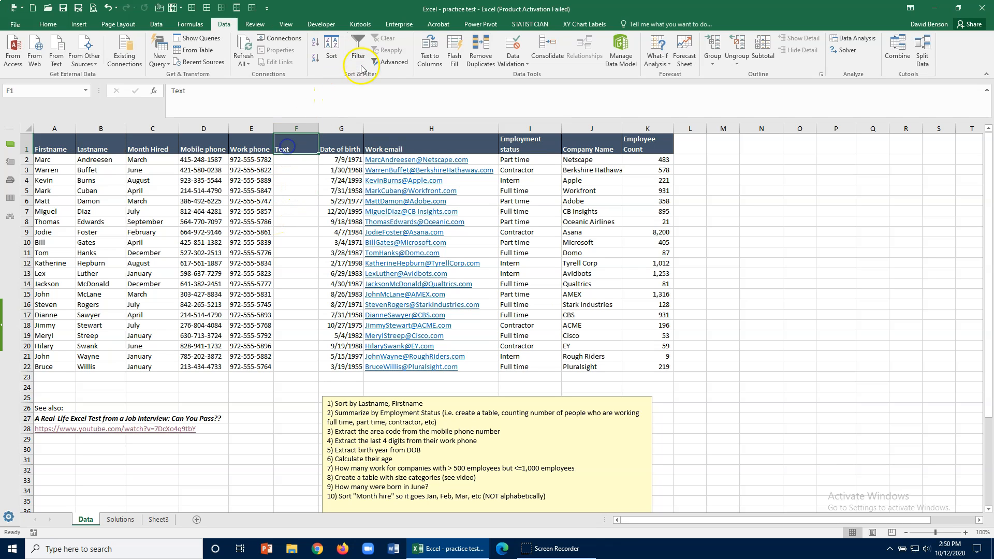
left_click(357, 52)
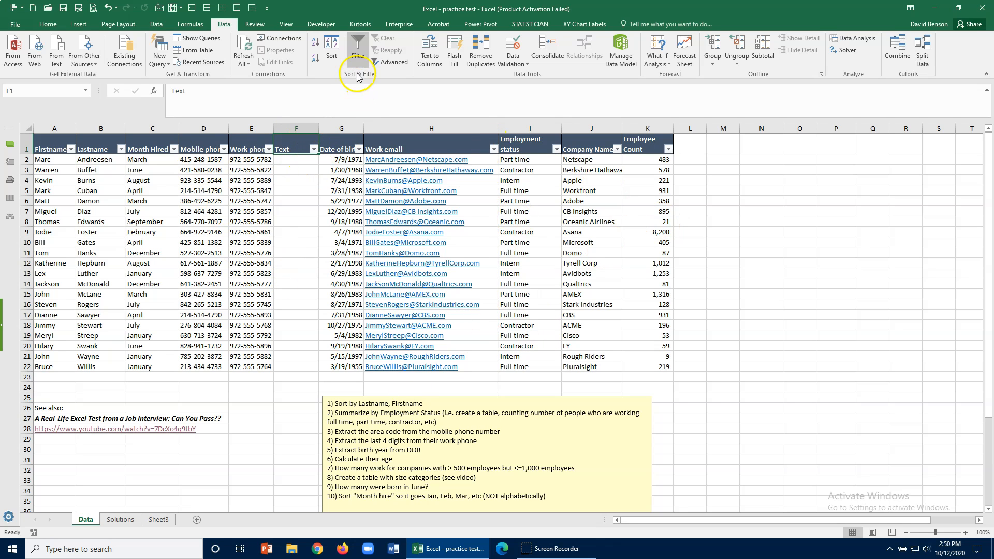
- Turn off the filter and delete the Text column before Date of birth
right_click(293, 125)
left_click(217, 275)
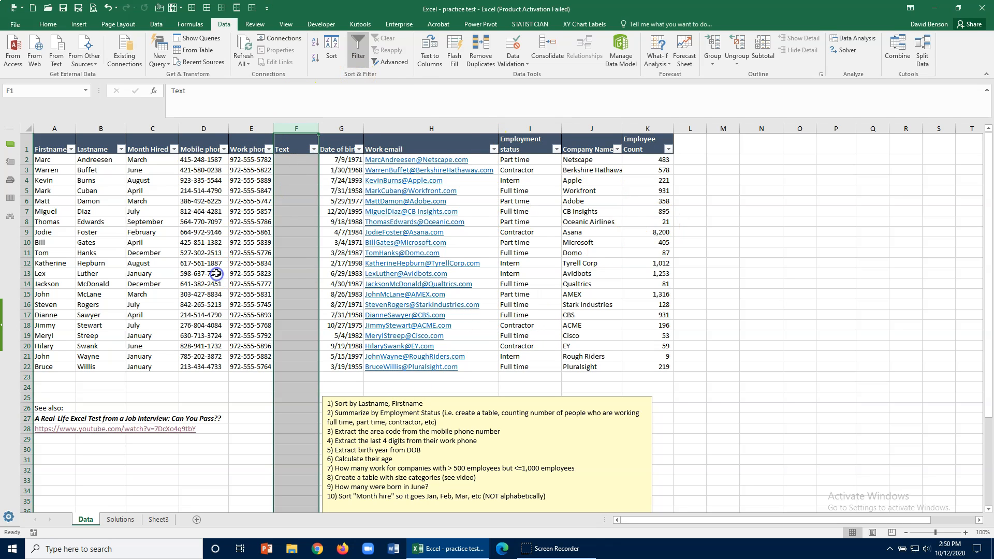
left_click(90, 255)
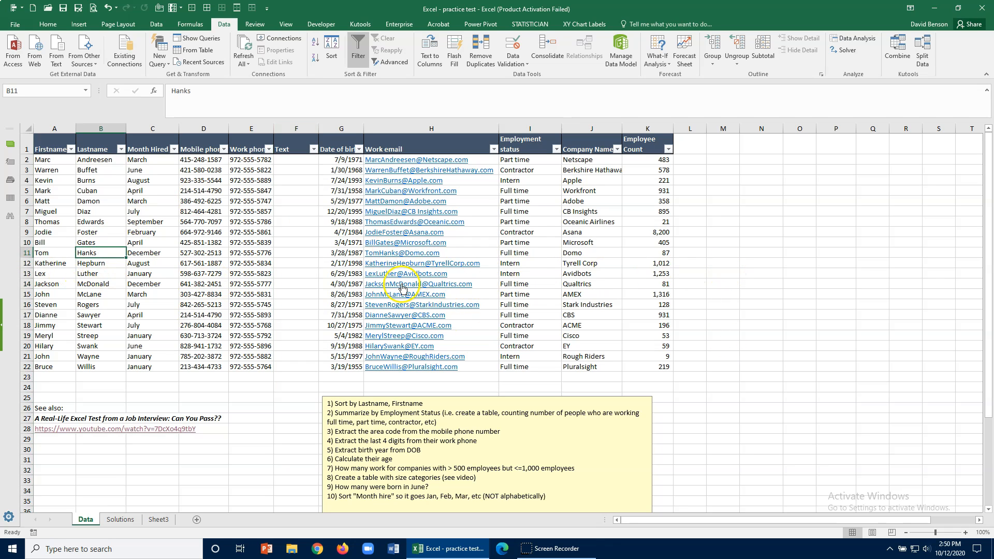
left_click(357, 63)
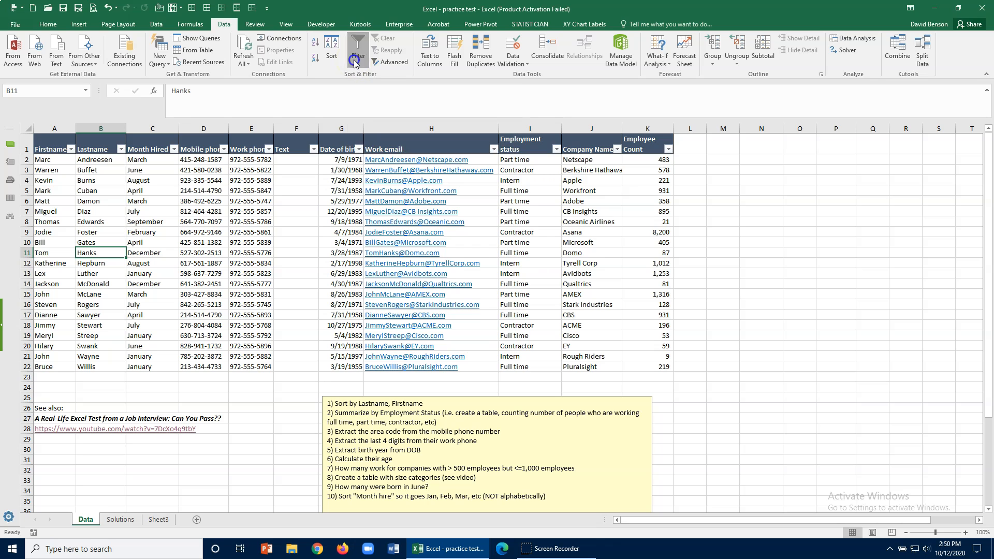
right_click(295, 127)
left_click(313, 208)
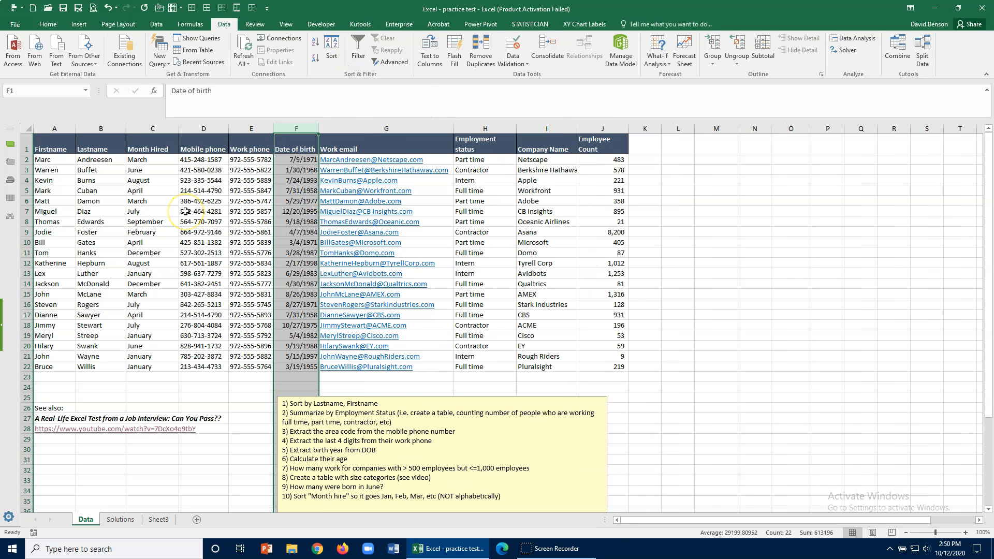
left_click(110, 188)
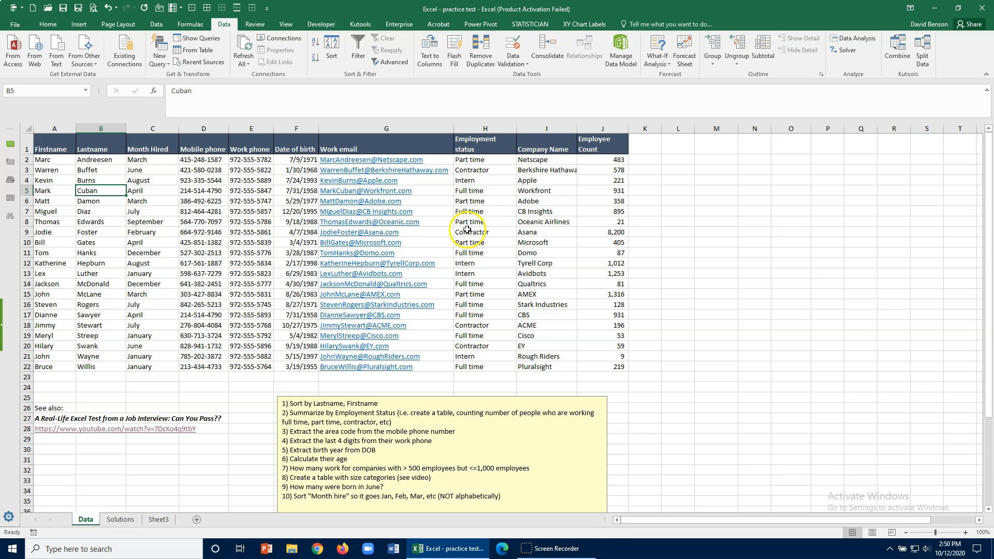
- Turn on filtering for the table and check which values the Employment status filter lists
left_click(471, 192)
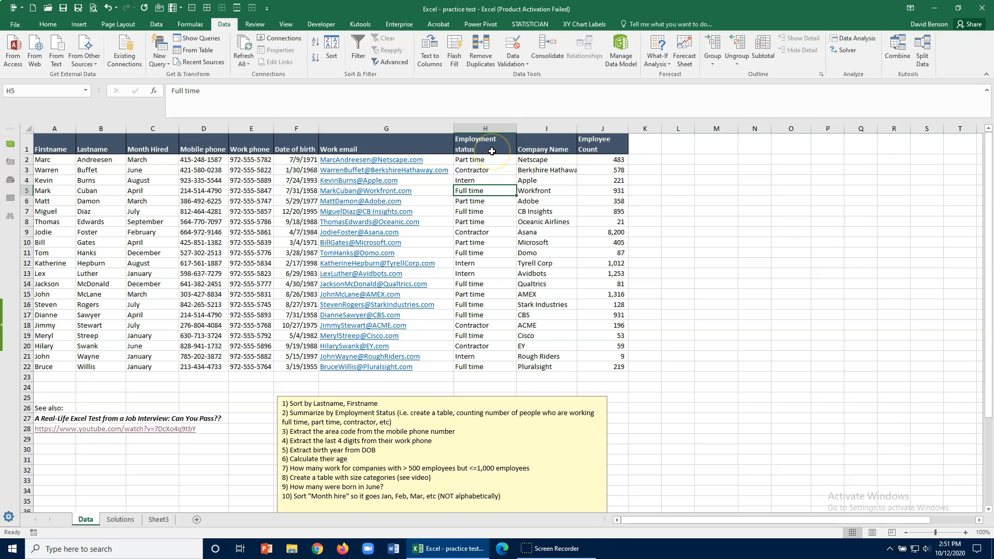
left_click(507, 144)
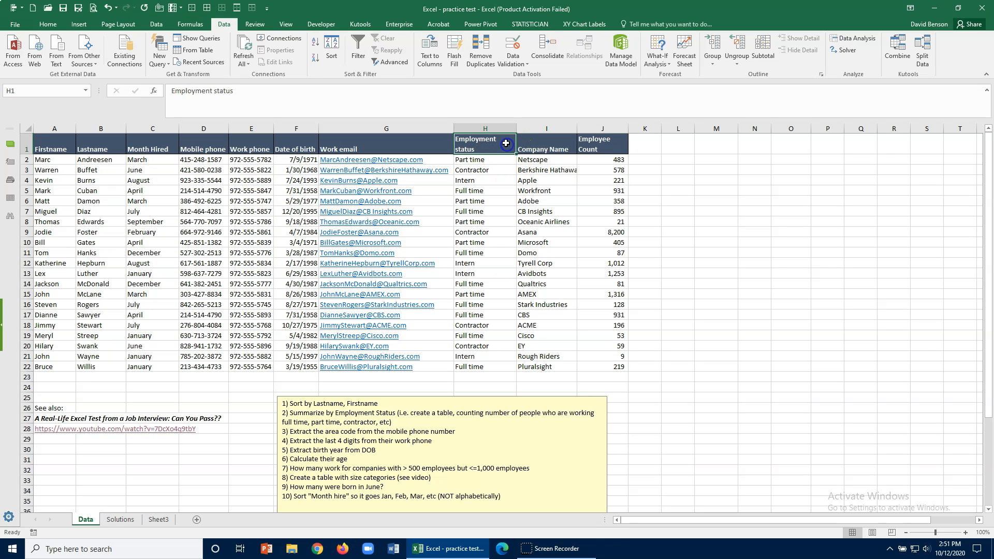
left_click(358, 49)
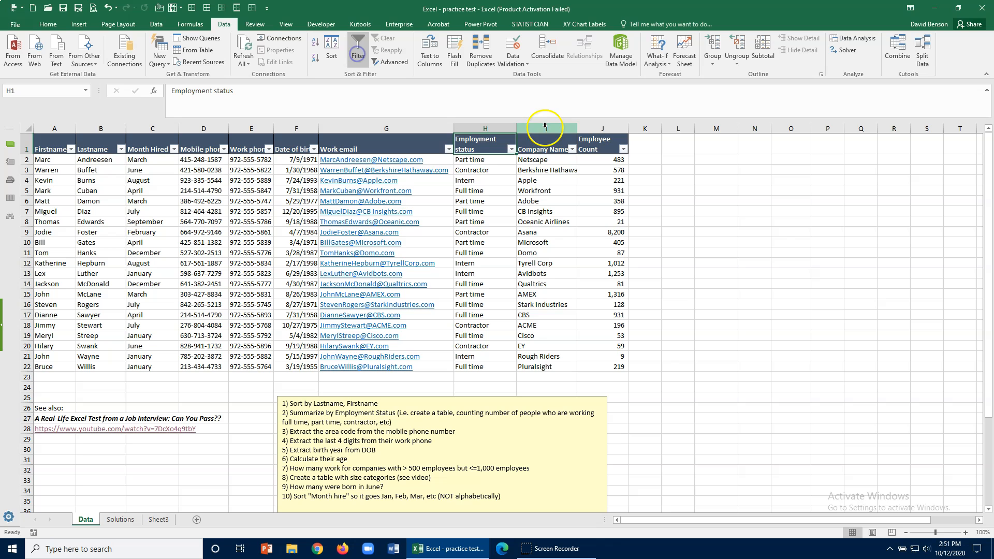
left_click(512, 149)
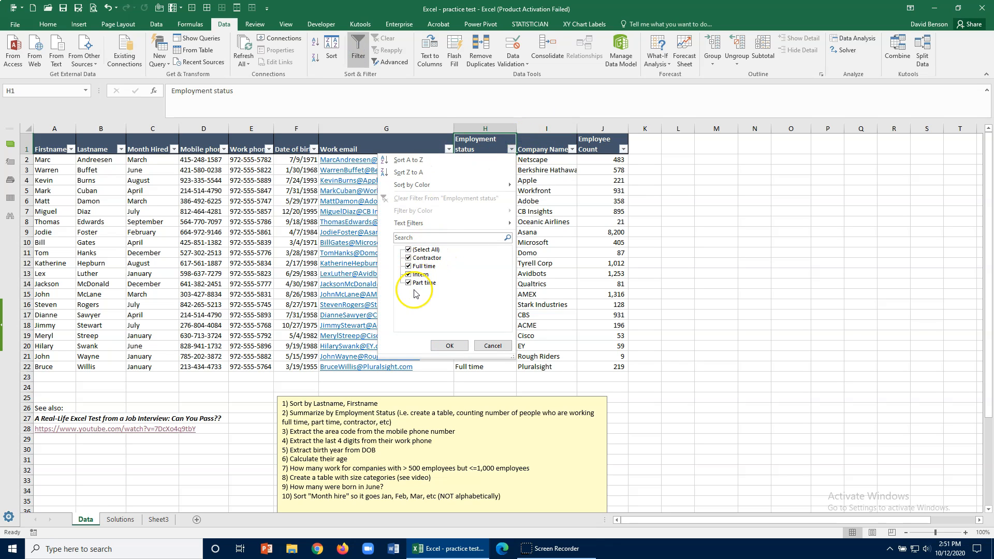
left_click(492, 345)
- Change the Employment status in H2 to Parttime and in H6 to Part-time
left_click(496, 159)
left_click(184, 90)
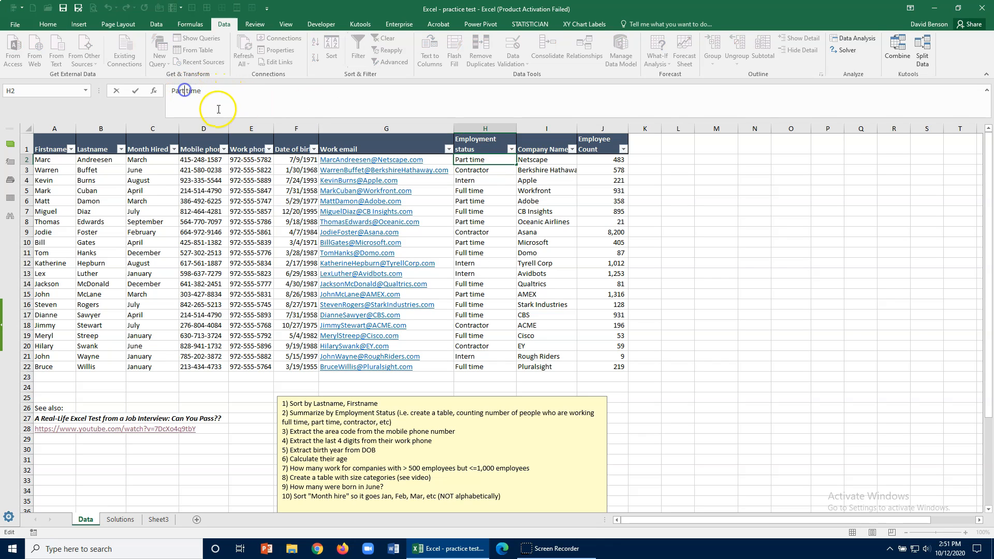
key("Return")
key("Down")
key("Down")
key("Down")
left_click(187, 90)
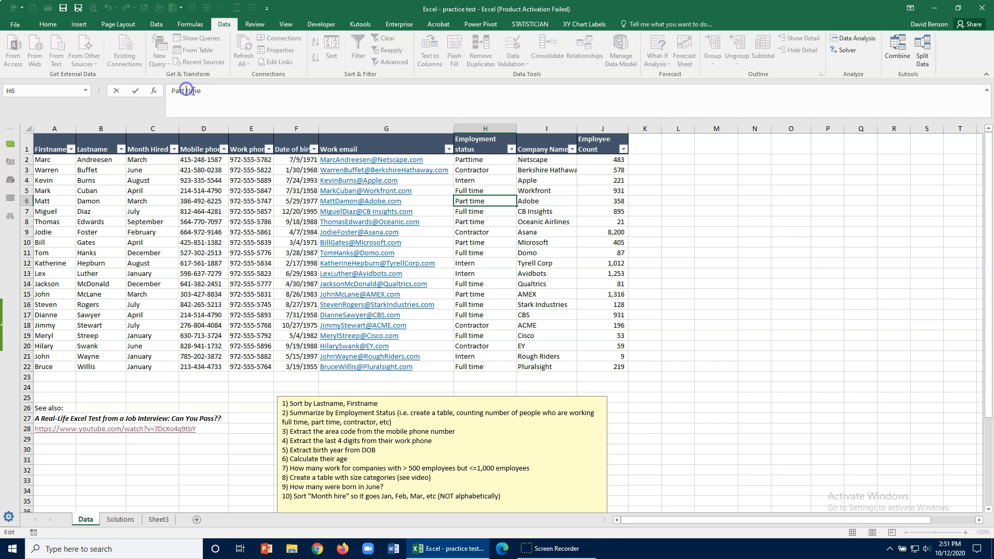
key("Return")
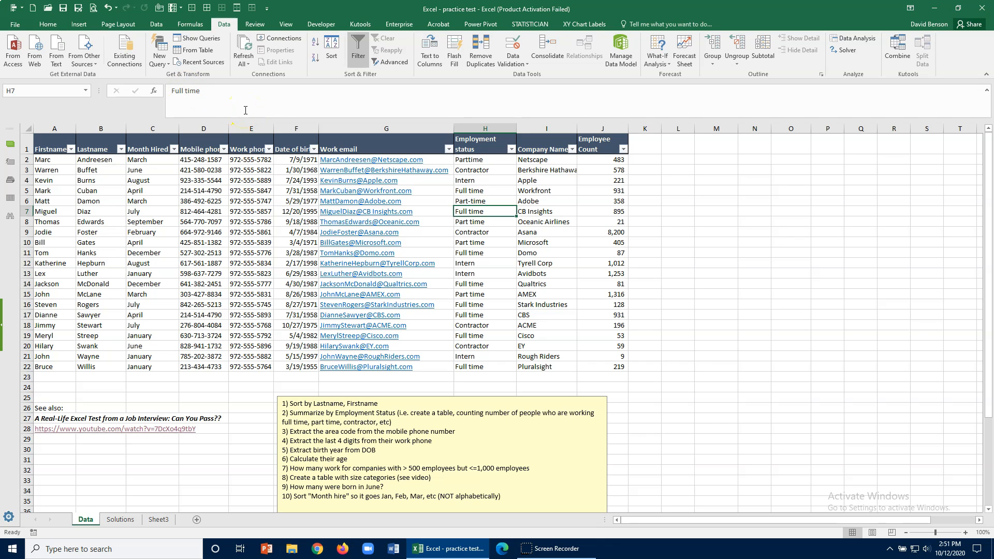
- Filter Employment status to only the Part time, Parttime and Part-time entries
left_click(464, 200)
left_click(510, 150)
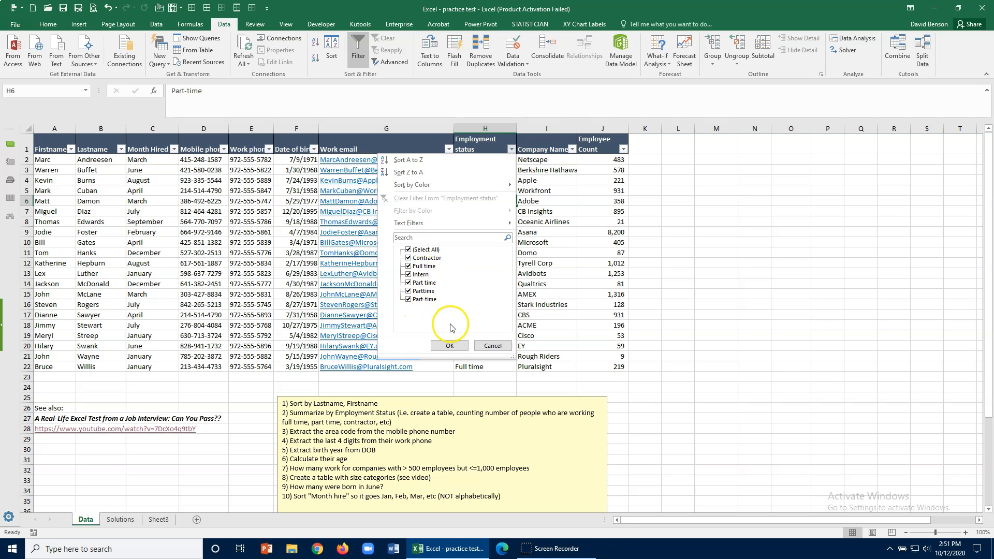
left_click(417, 249)
left_click(423, 282)
left_click(424, 291)
left_click(423, 299)
left_click(450, 345)
- Copy the Part time value from H10 over the misspelled statuses in H6 and H2
left_click(480, 190)
key("ctrl+c")
left_click(490, 171)
key("ctrl+v")
left_click(488, 160)
key("ctrl+v")
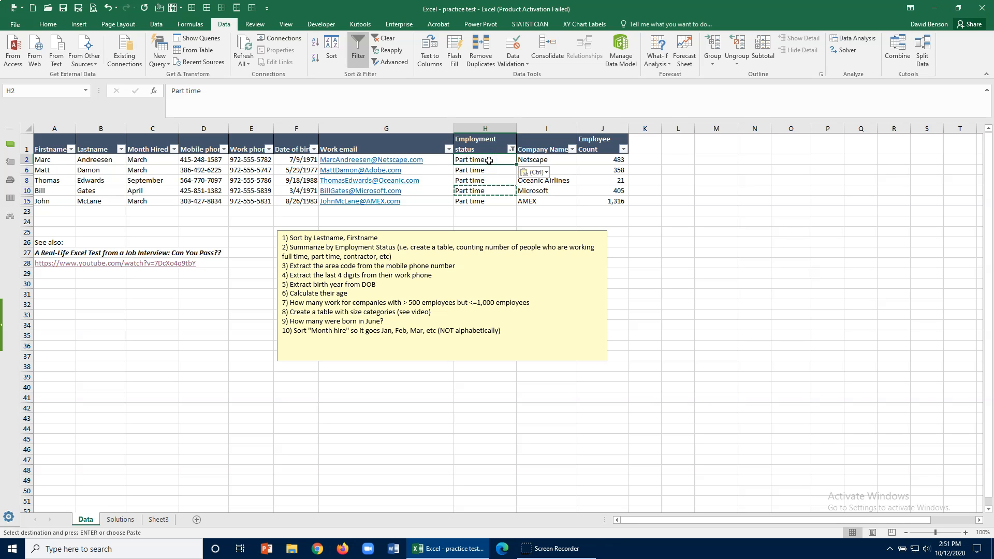
- Clear the filter from Employment status and recheck the values its filter lists
left_click(510, 151)
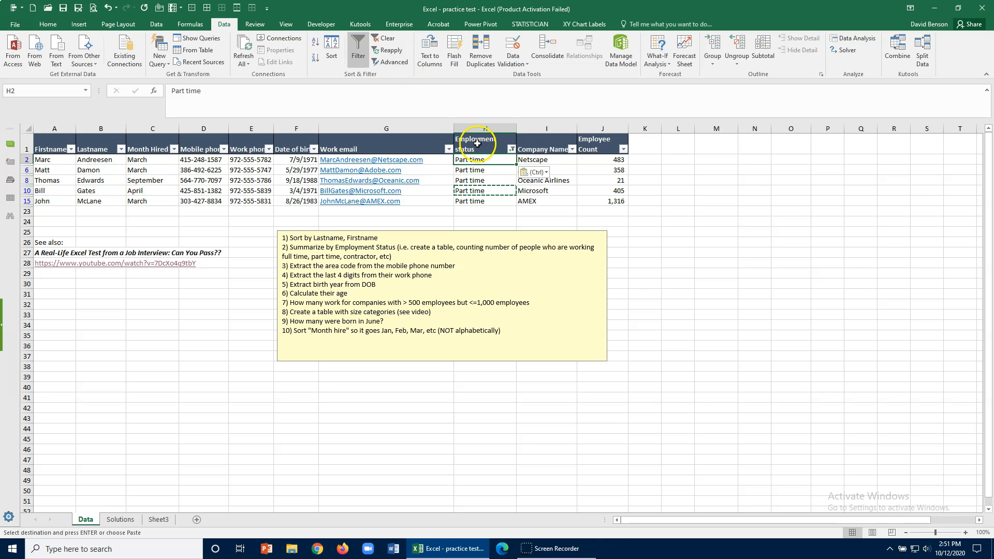
left_click(512, 151)
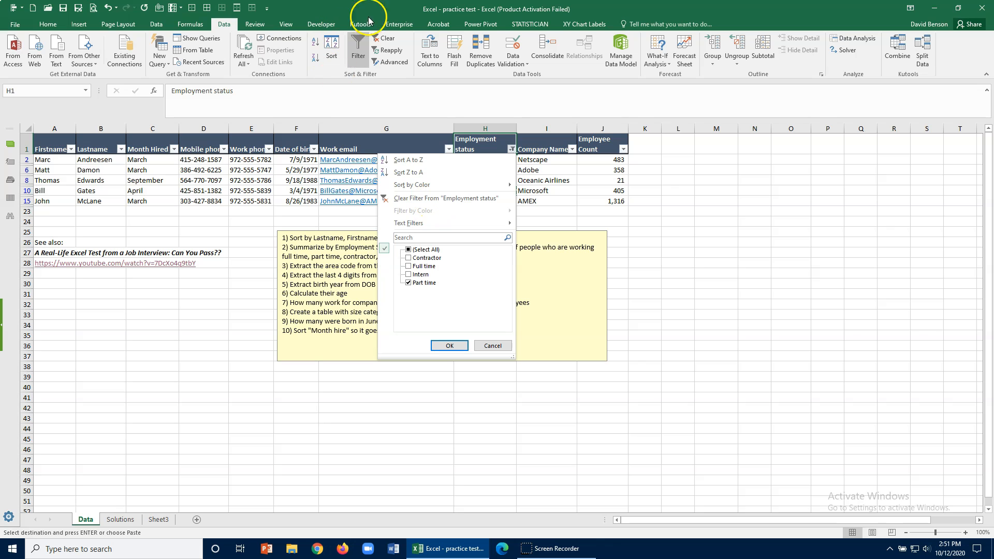
left_click(421, 198)
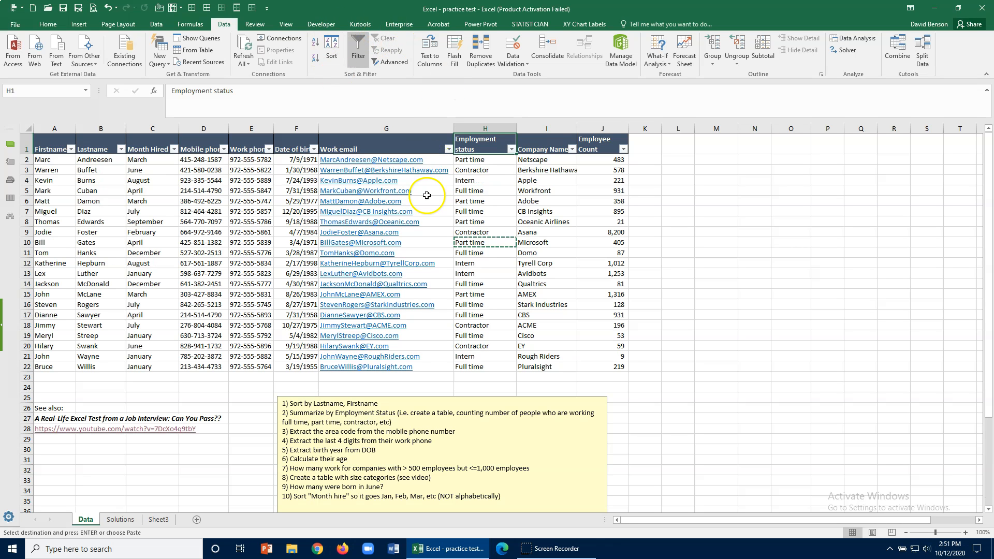
key("Escape")
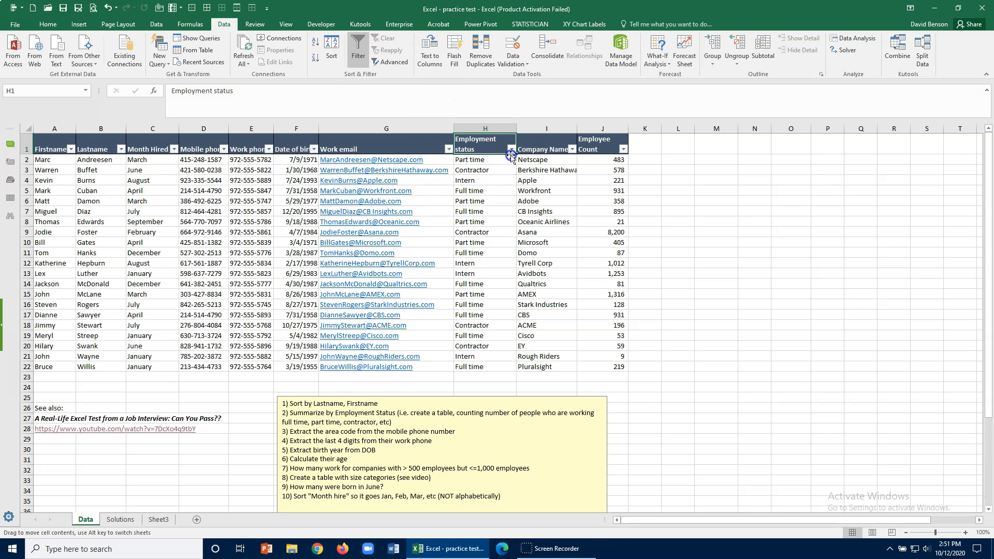
left_click(511, 149)
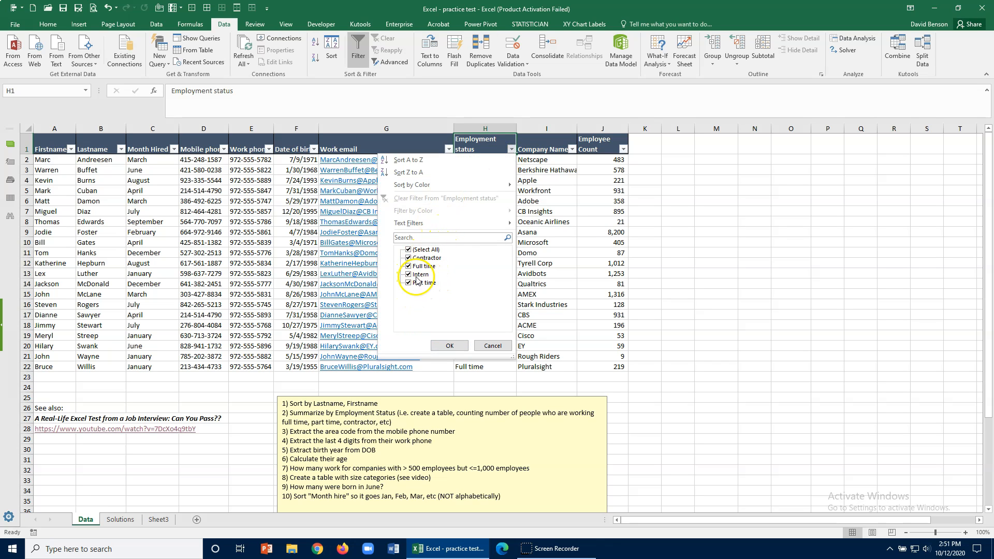
left_click(484, 346)
- Copy the Employment status values in H2:H22 to the empty area starting at M3
left_click(479, 222)
left_click_drag(484, 160, 472, 366)
key("ctrl+c")
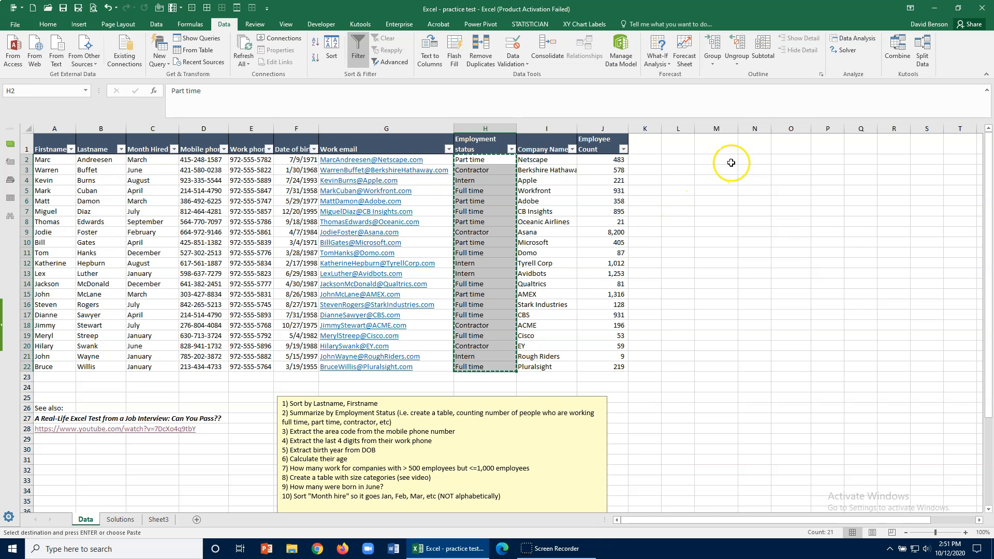
left_click(723, 159)
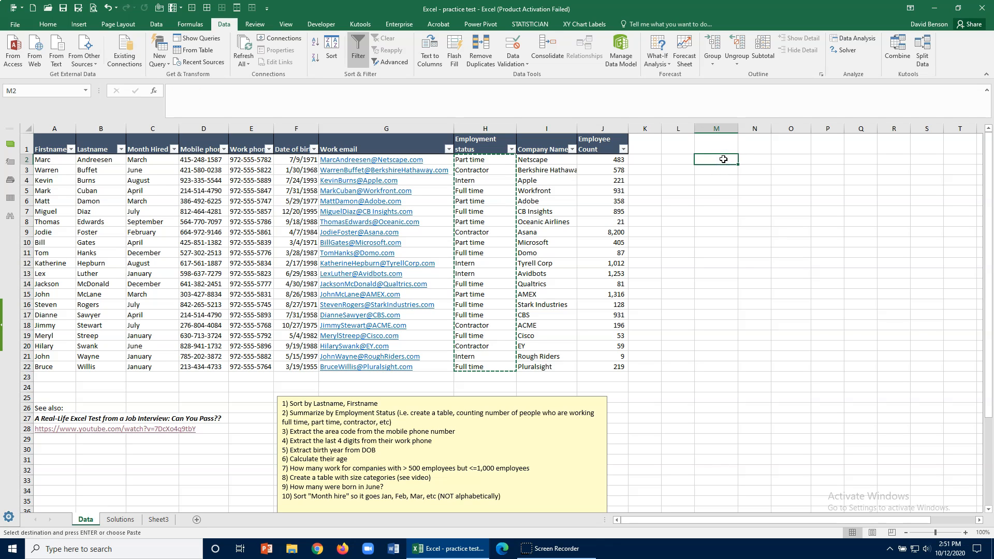
left_click(723, 169)
key("ctrl+v")
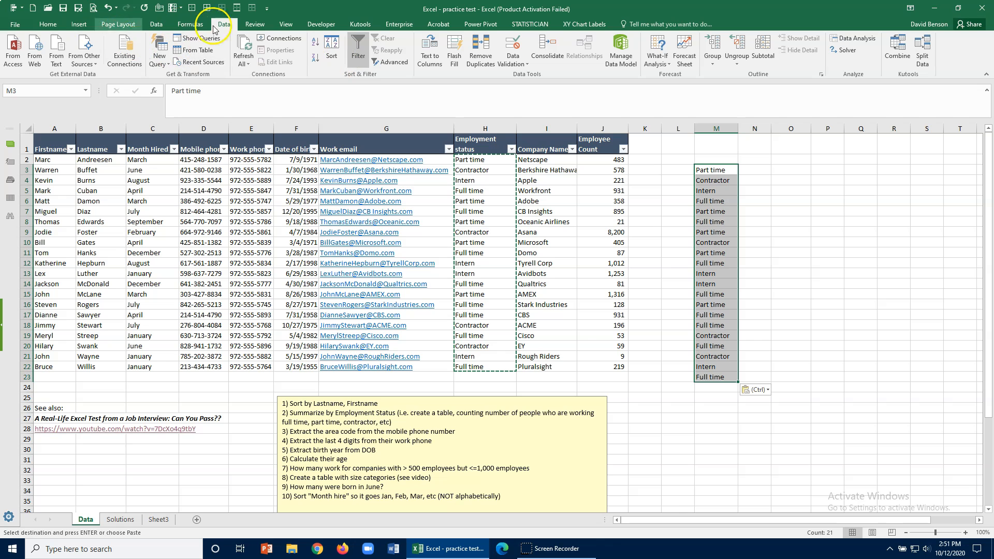
- Remove the duplicate values from the copied employment statuses in column M
left_click(485, 49)
left_click(469, 302)
left_click(501, 302)
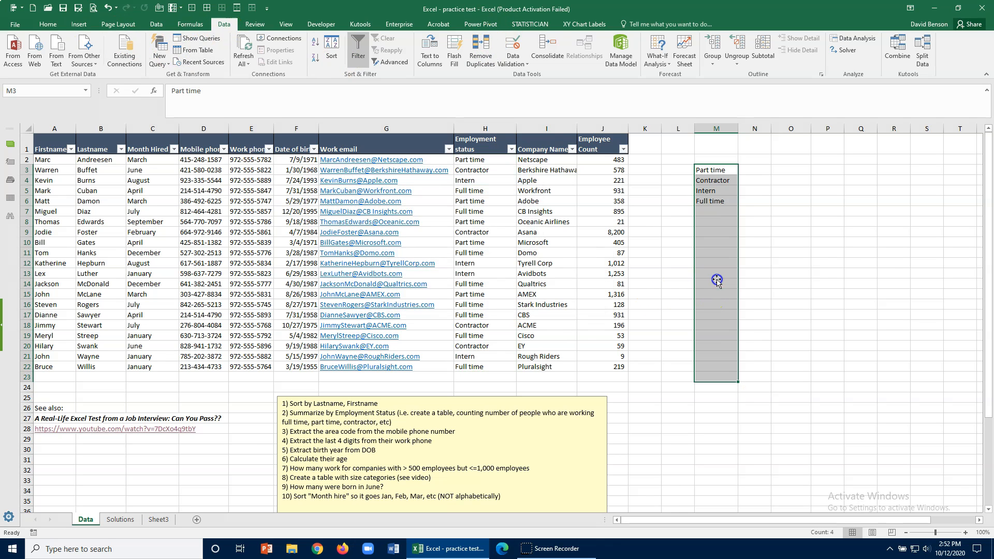
- Move the Full time entry from M6 to M2, above Part time
left_click(715, 282)
left_click(711, 201)
left_click_drag(712, 201, 712, 157)
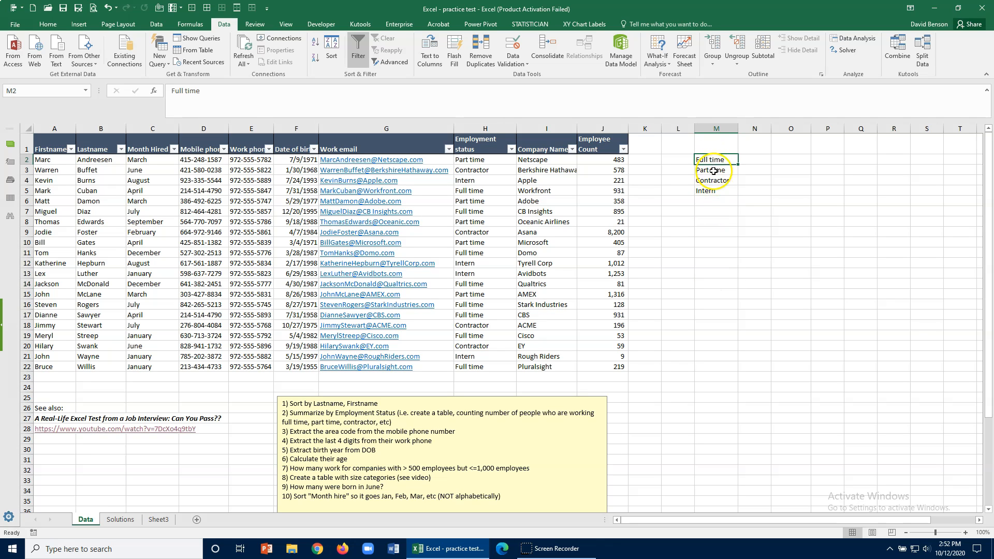
- Widen column N and enter =COUNTIF(H2:H22,M2) in N2 to count the Full time employees
left_click(756, 159)
left_click_drag(771, 129, 788, 127)
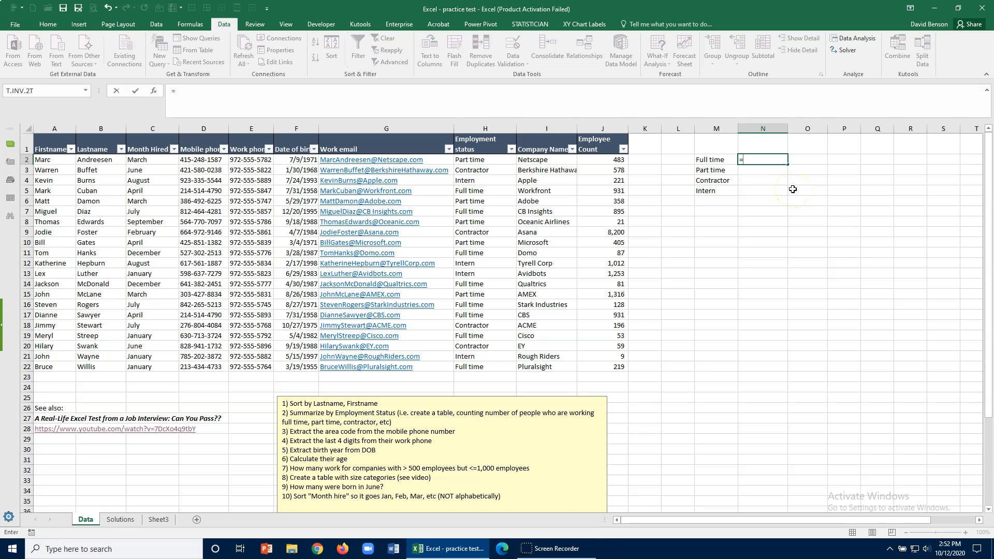
type("countif")
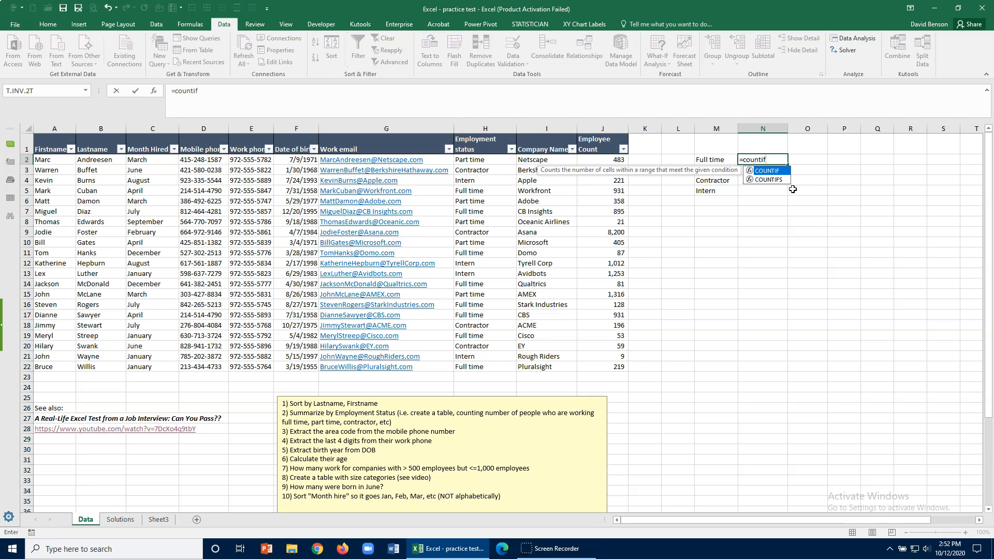
type("(")
left_click_drag(481, 160, 481, 369)
type(",")
left_click(714, 161)
key("ctrl+Return")
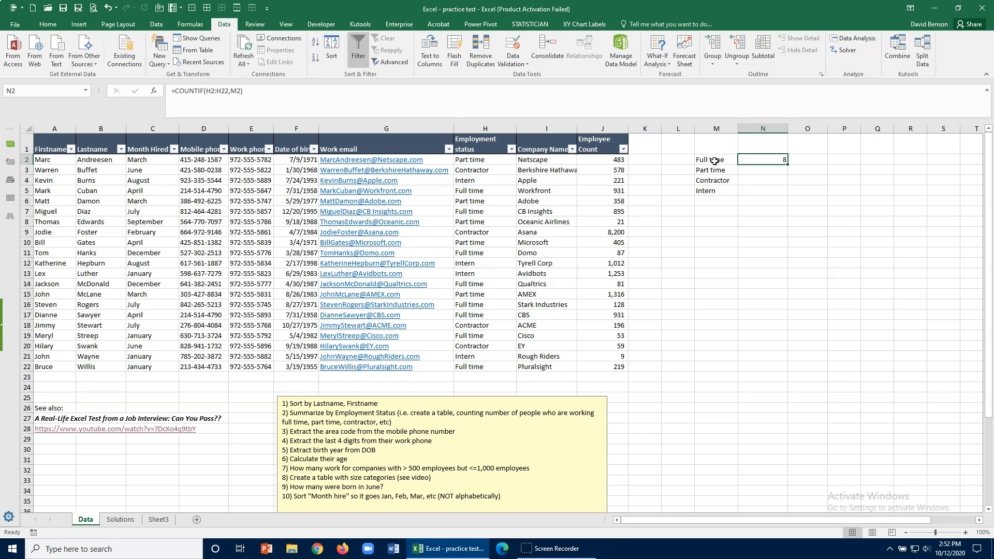
left_click(211, 93)
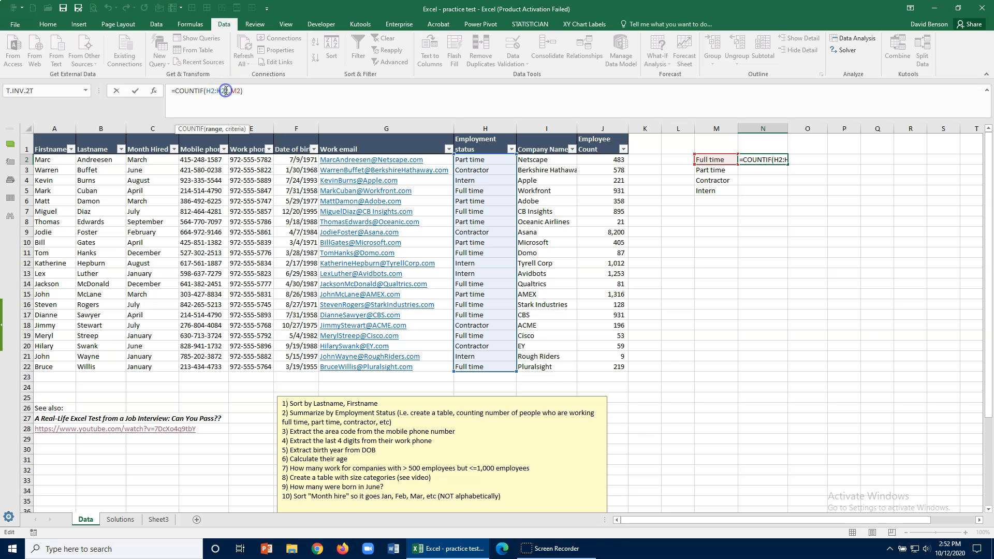
key("Escape")
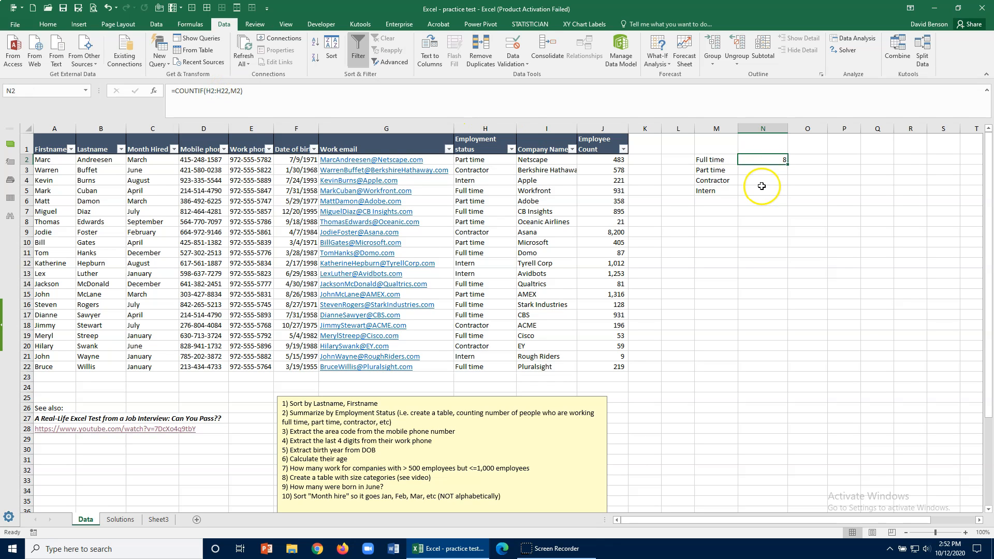
- Copy the COUNTIF formula from N2 into N3:N5
left_click(769, 171)
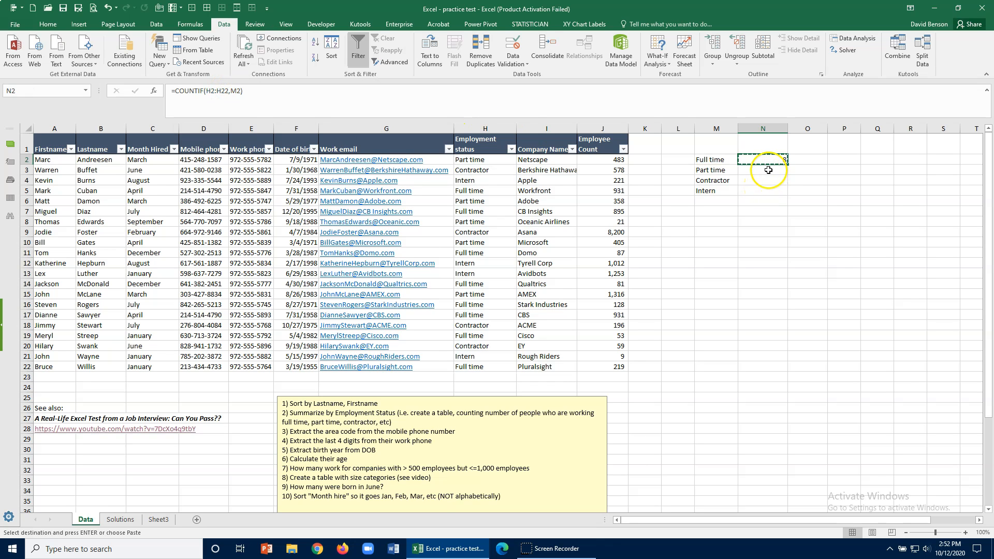
left_click_drag(768, 171, 765, 192)
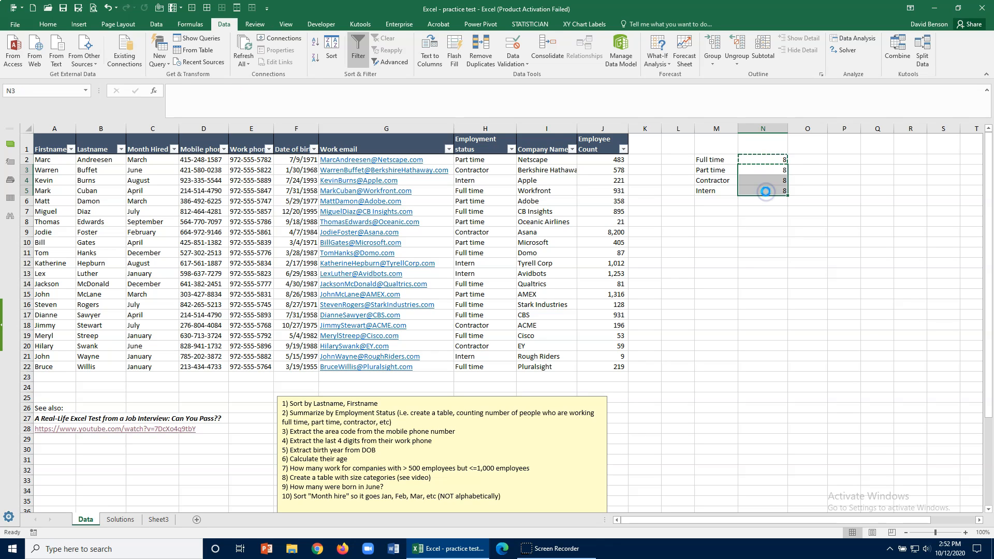
key("ctrl+v")
left_click(766, 192)
- Inspect the range references in the N2, N3 and N4 formulas and clear the copied formulas from N3:N5
left_click(763, 160)
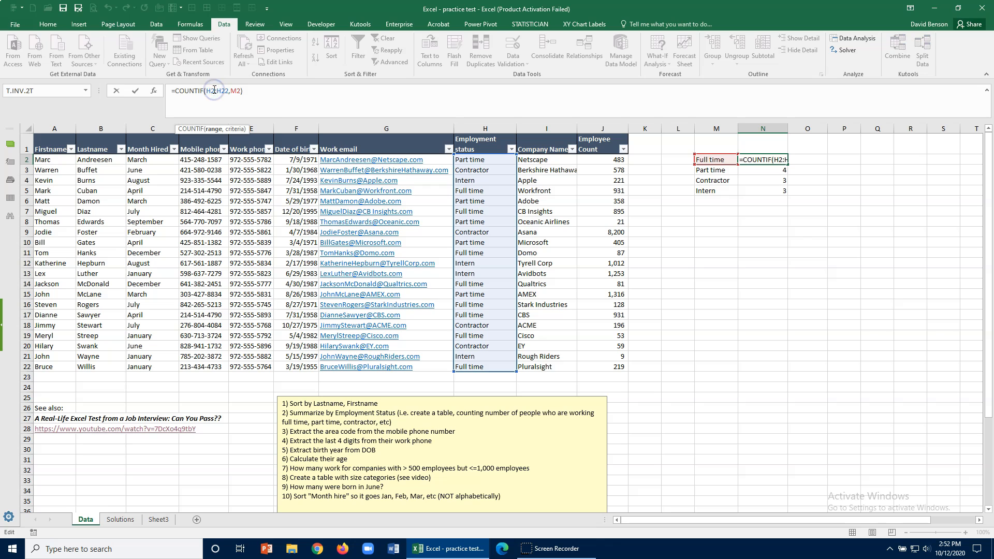
key("Return")
left_click(750, 169)
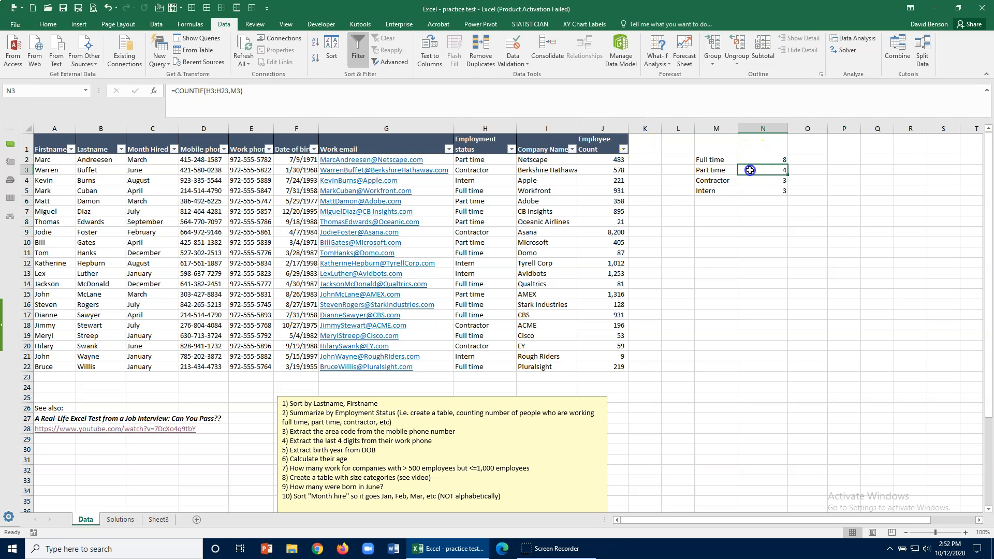
left_click(208, 91)
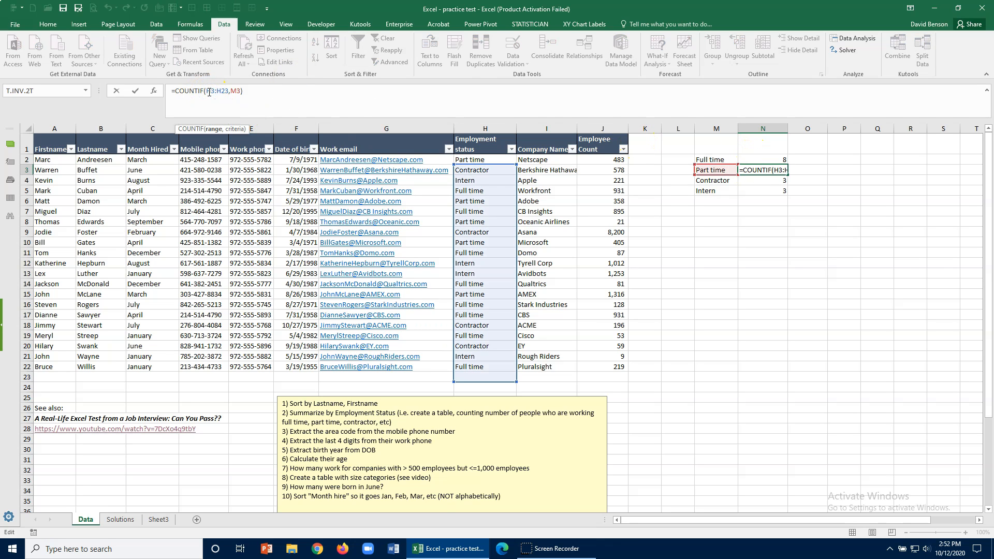
key("Escape")
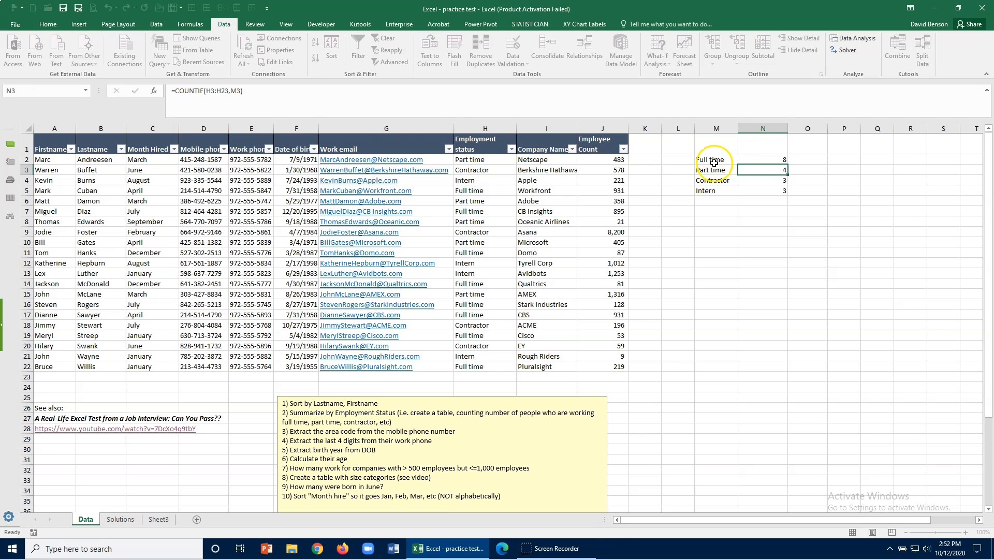
key("Down")
left_click(222, 91)
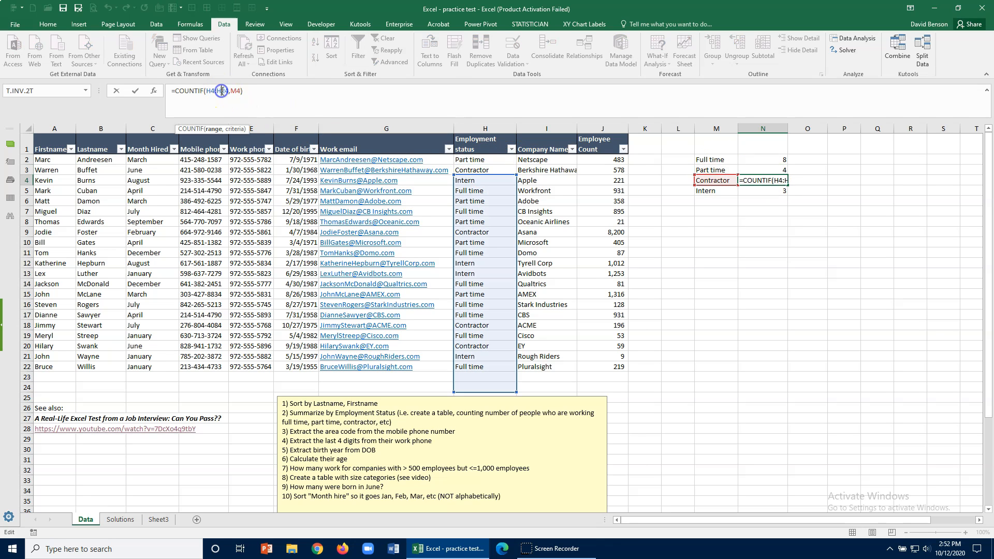
key("Escape")
left_click_drag(782, 170, 778, 189)
key("Delete")
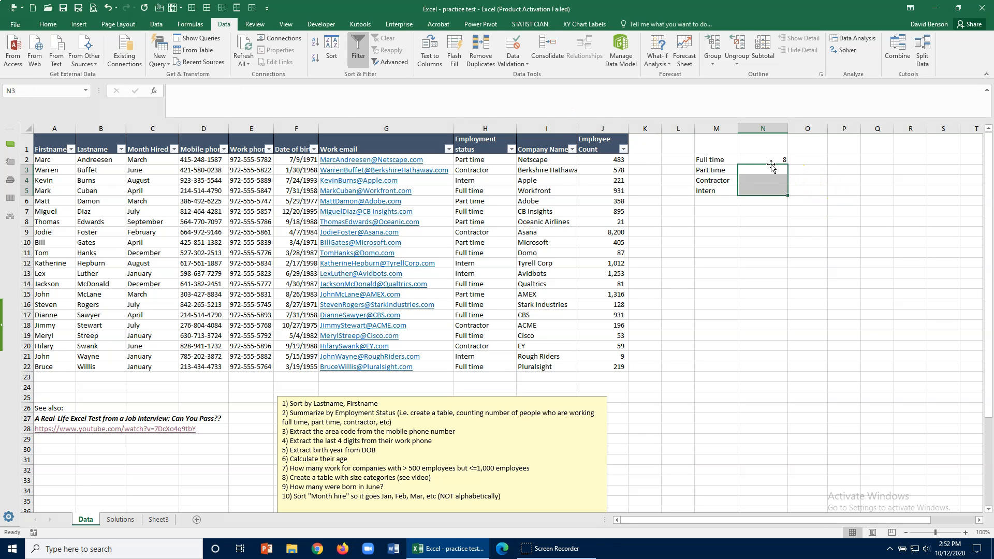
- Make the COUNTIF range in N2 absolute as $H$2:$H$22 and fill the formula down to N5
left_click(768, 159)
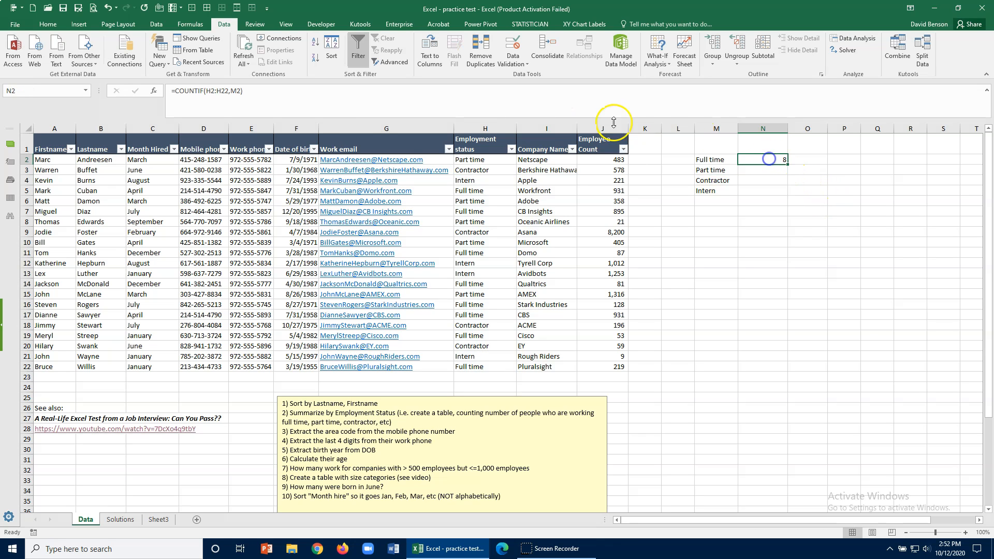
left_click(210, 92)
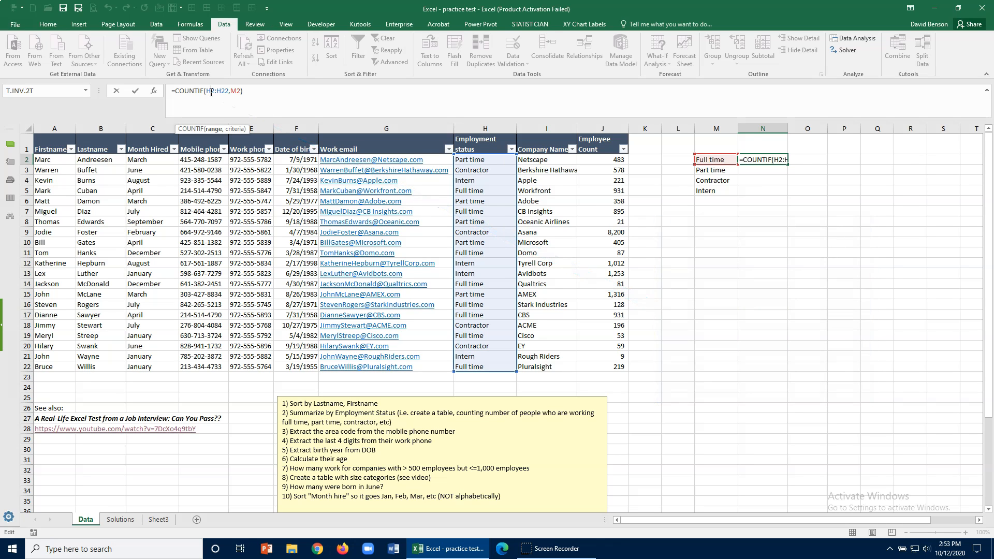
key("F4")
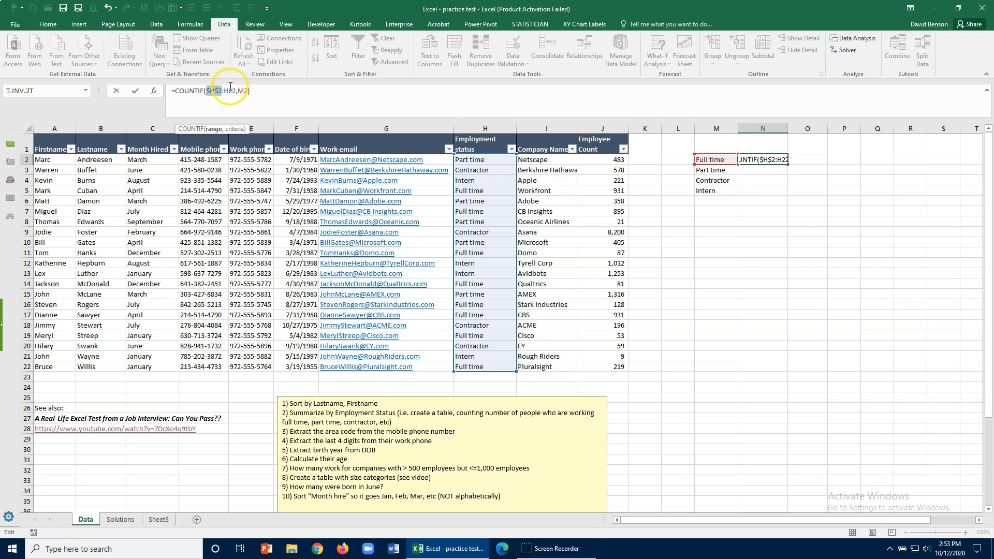
left_click(230, 89)
key("F4")
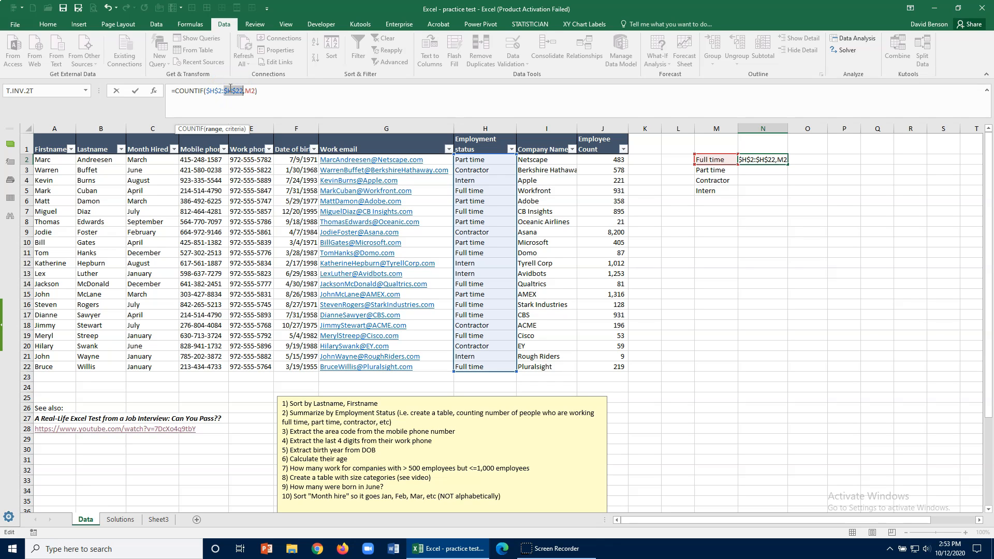
key("Return")
left_click(769, 159)
double_click(786, 165)
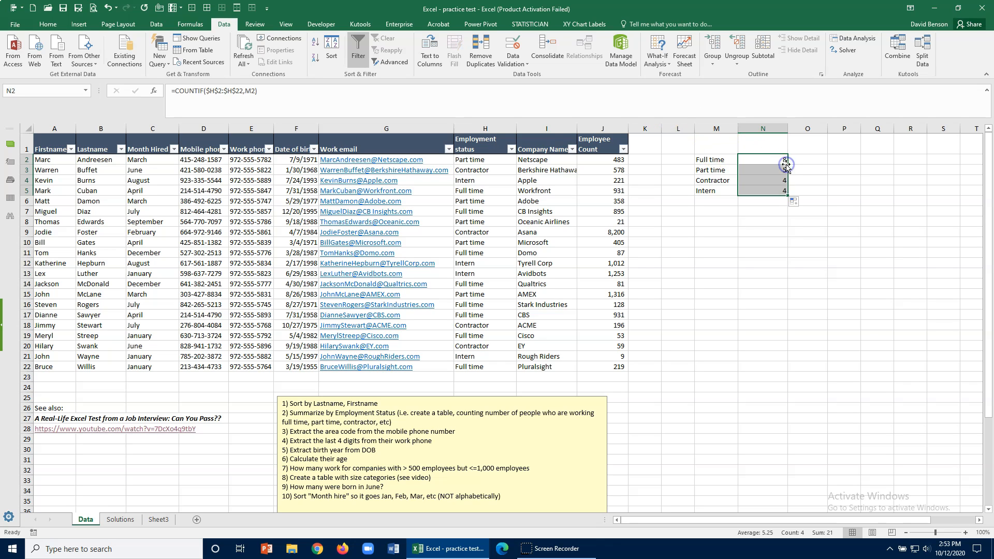
- Check the references in the N5 formula and the number of entries in H2:H22
left_click(717, 221)
left_click_drag(731, 203, 756, 204)
left_click_drag(768, 240, 768, 236)
left_click(750, 191)
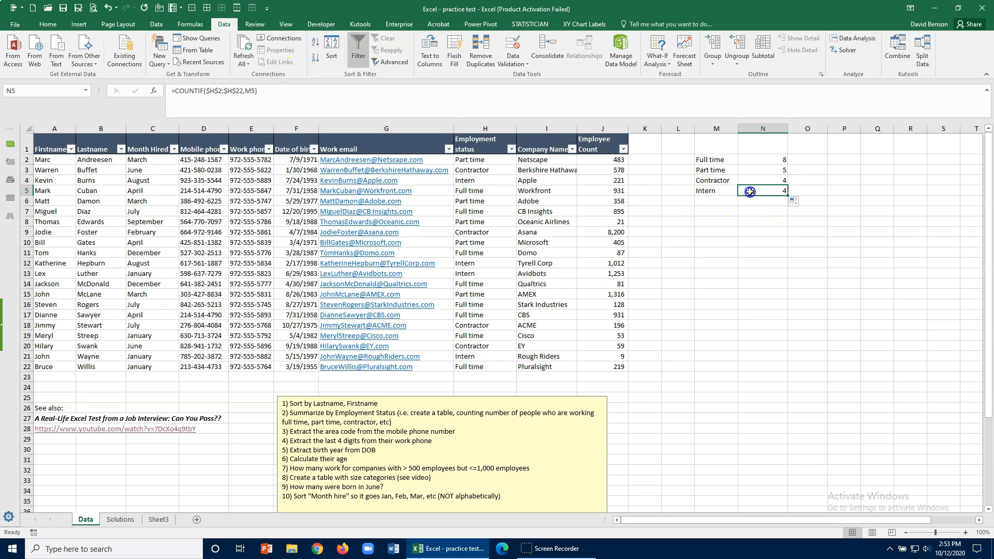
left_click(217, 91)
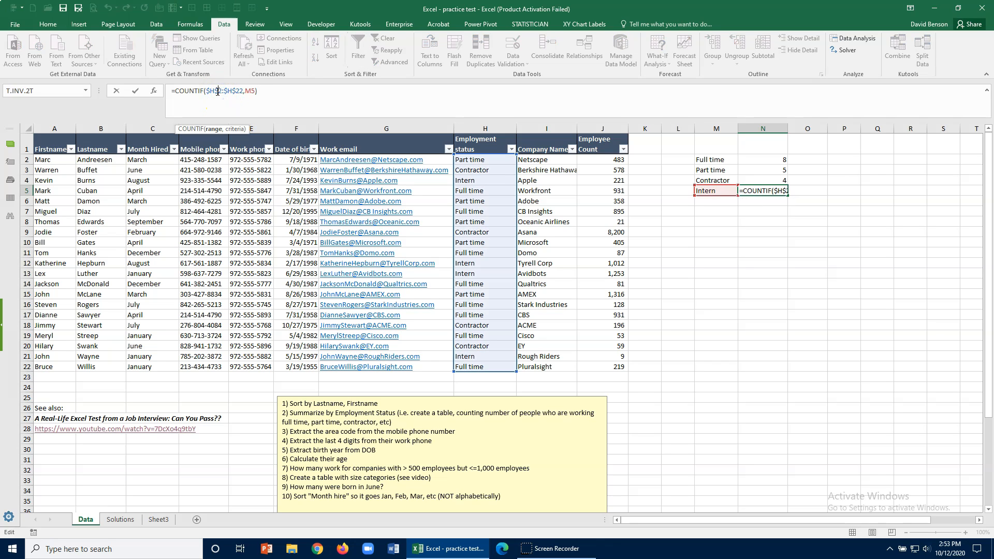
key("Return")
left_click(487, 160)
left_click_drag(490, 180, 490, 364)
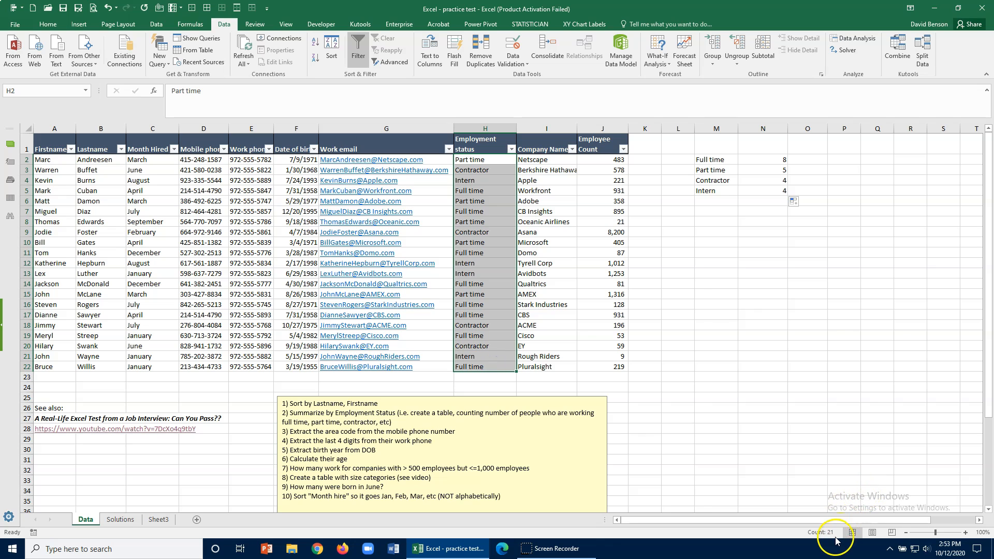
- Add a top and bottom border to the total row in M6:N6
left_click(742, 233)
left_click_drag(724, 202, 767, 199)
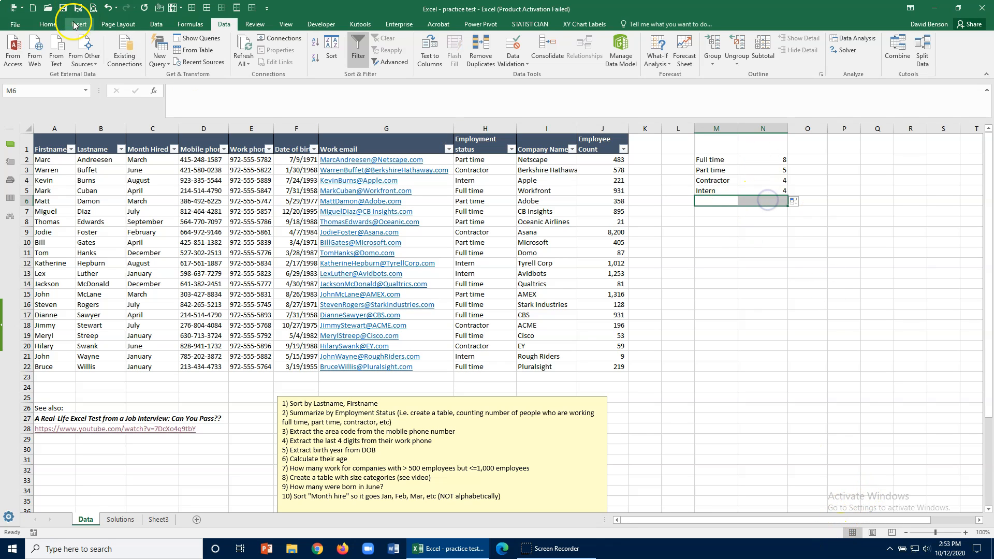
left_click(48, 24)
left_click(143, 58)
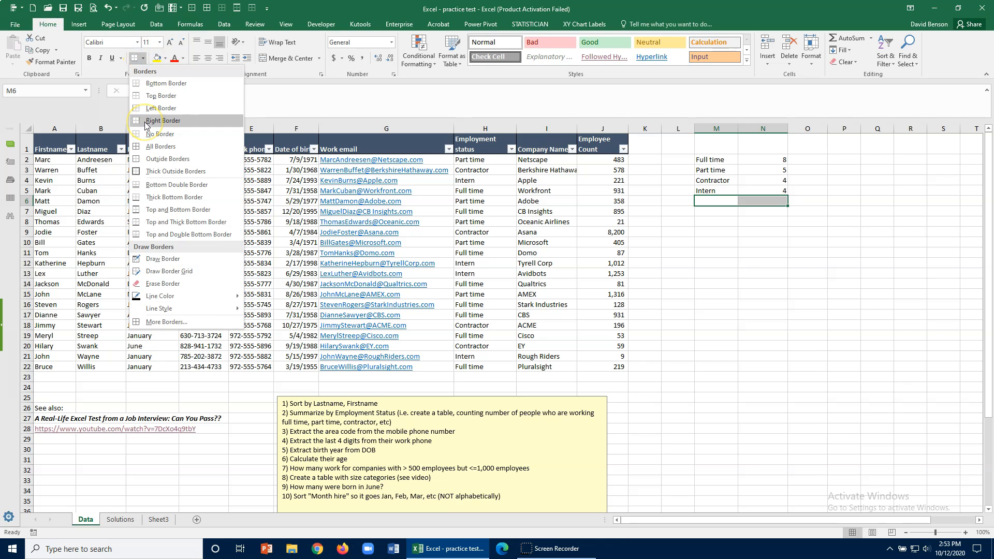
left_click(175, 197)
- Total the status counts in N6 with AutoSum as =SUM(N2:N5)
left_click(770, 204)
left_click(848, 40)
key("Return")
left_click(760, 202)
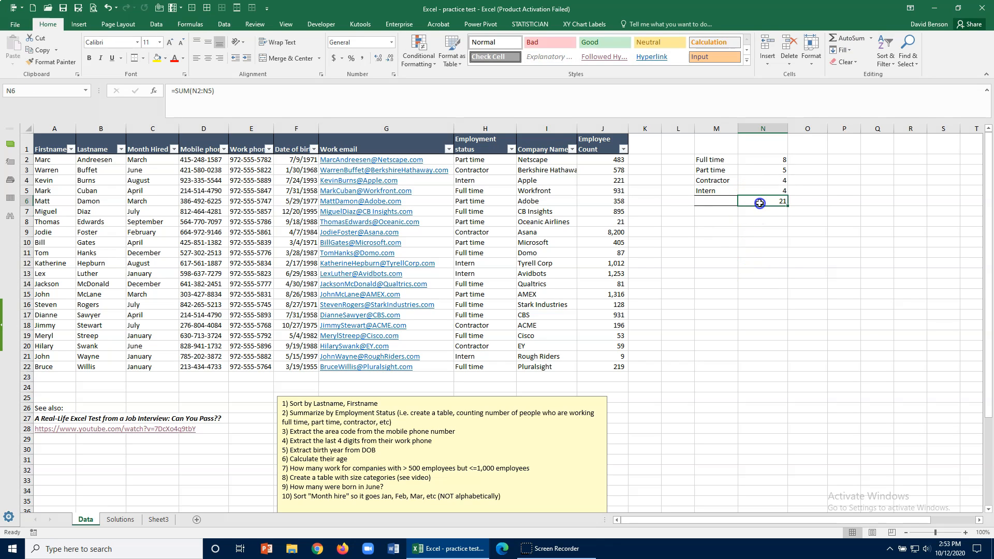
- View AutoSum's compact form in a reduced workbook window and maximize the window again
left_click(958, 8)
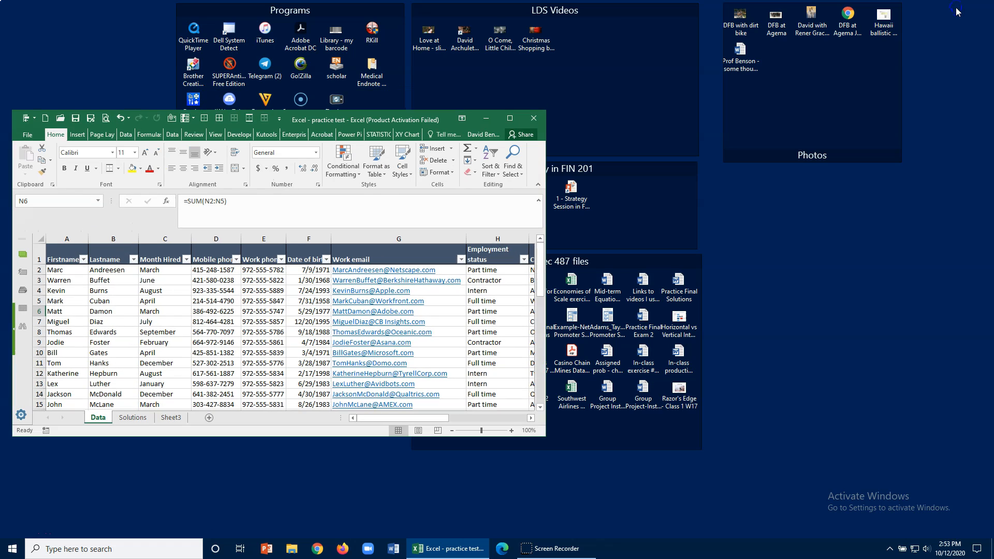
left_click_drag(446, 115, 598, 81)
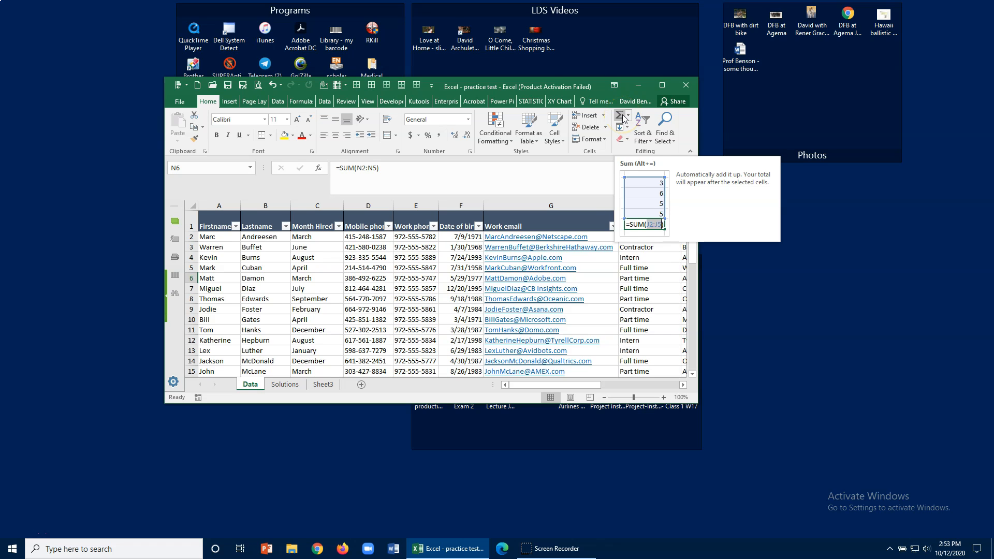
left_click(661, 85)
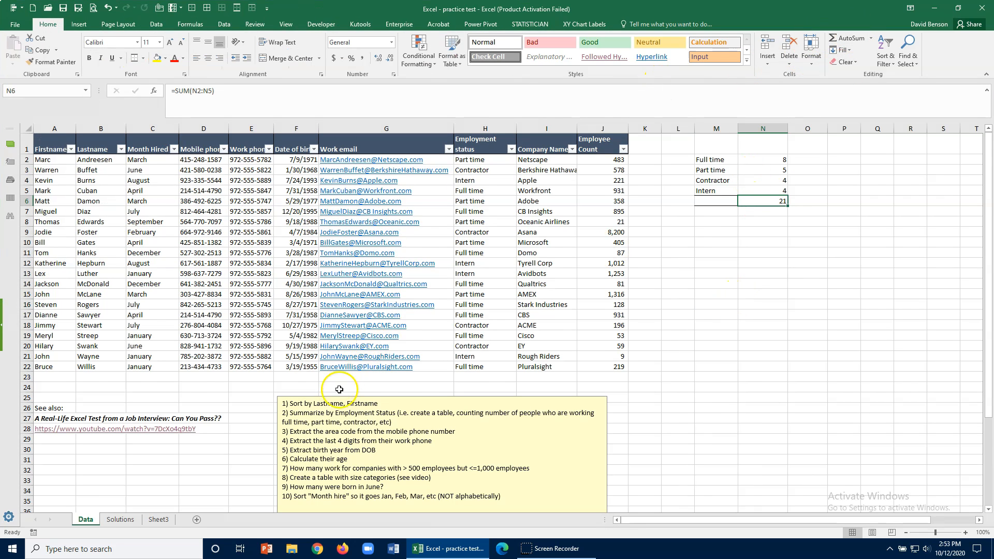
- Insert a blank column before Work phone and another before Date of birth
scroll(339, 389, "down", 1)
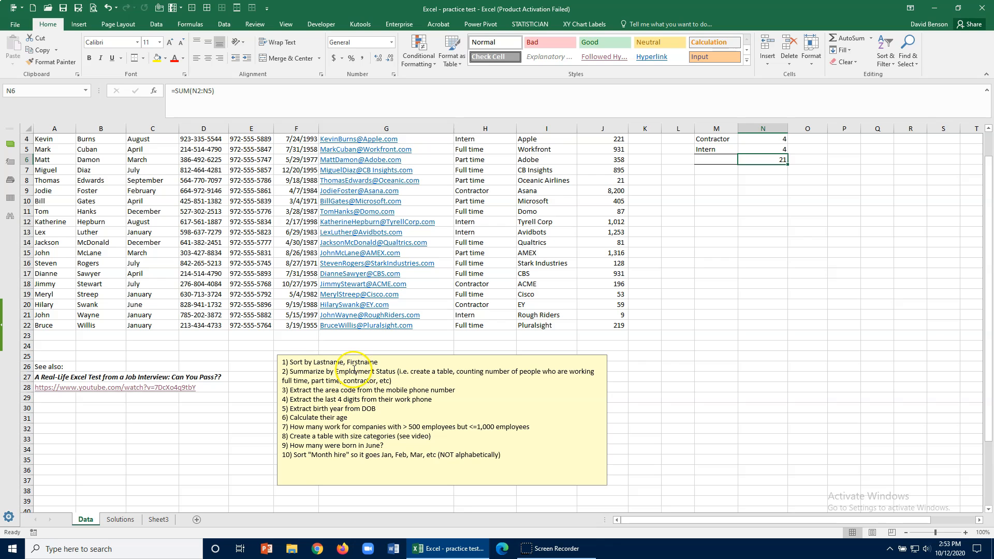
scroll(354, 370, "up", 1)
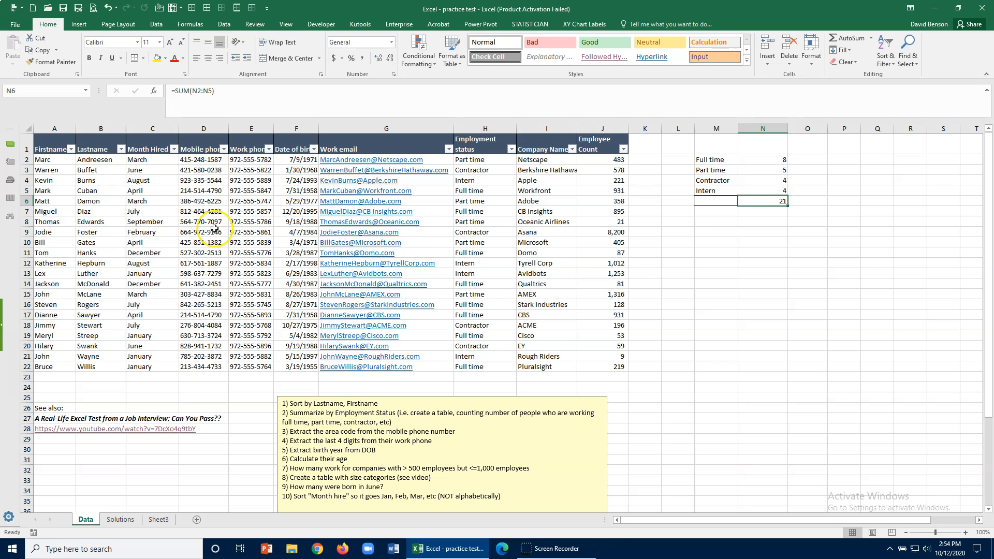
left_click(252, 128)
right_click(252, 128)
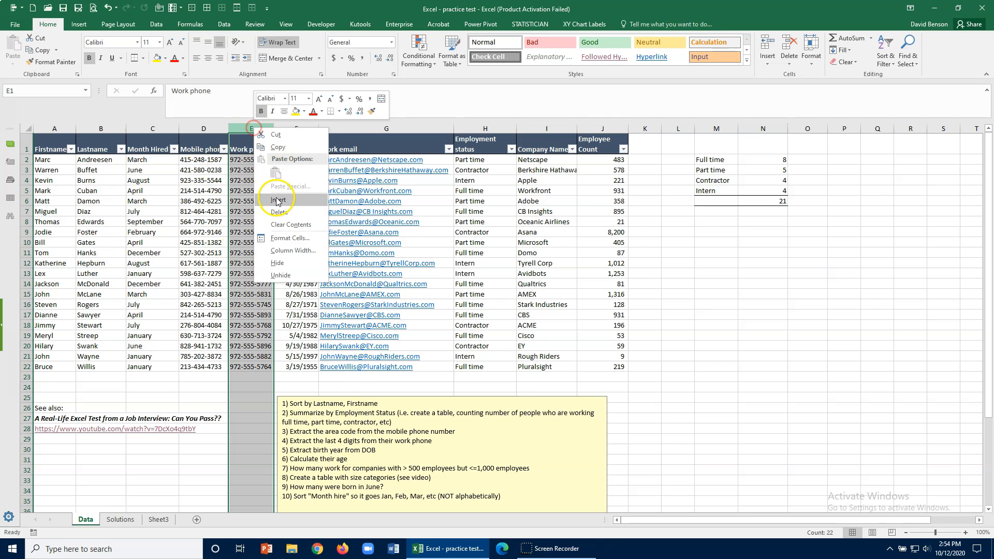
left_click(276, 197)
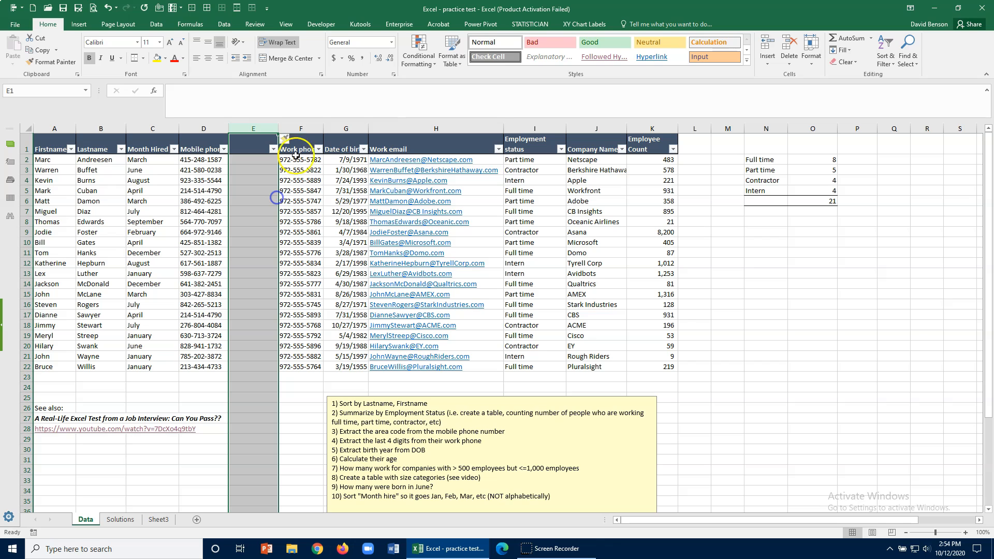
right_click(336, 126)
left_click(365, 204)
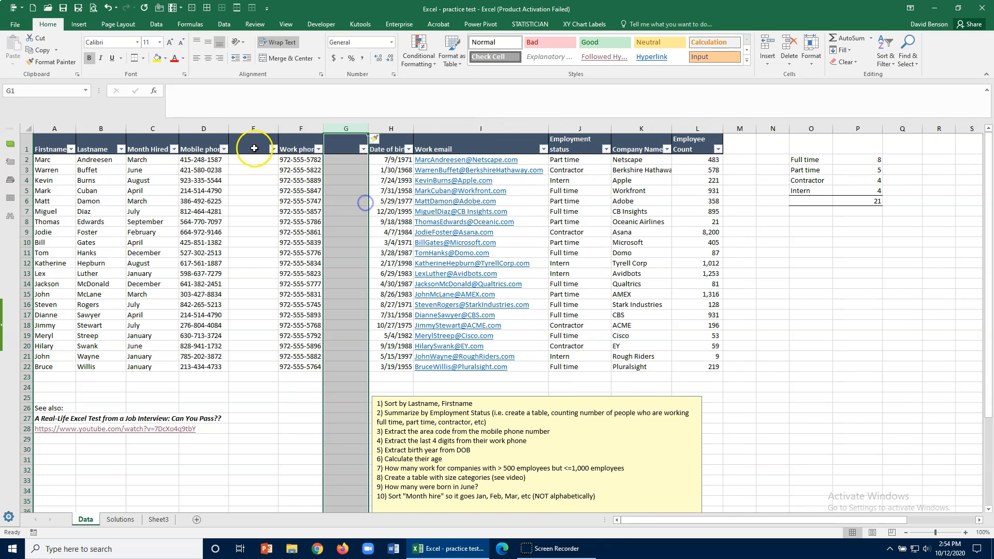
- Enter the header Area Code in E1
left_click(254, 148)
type("Area Code")
key("Return")
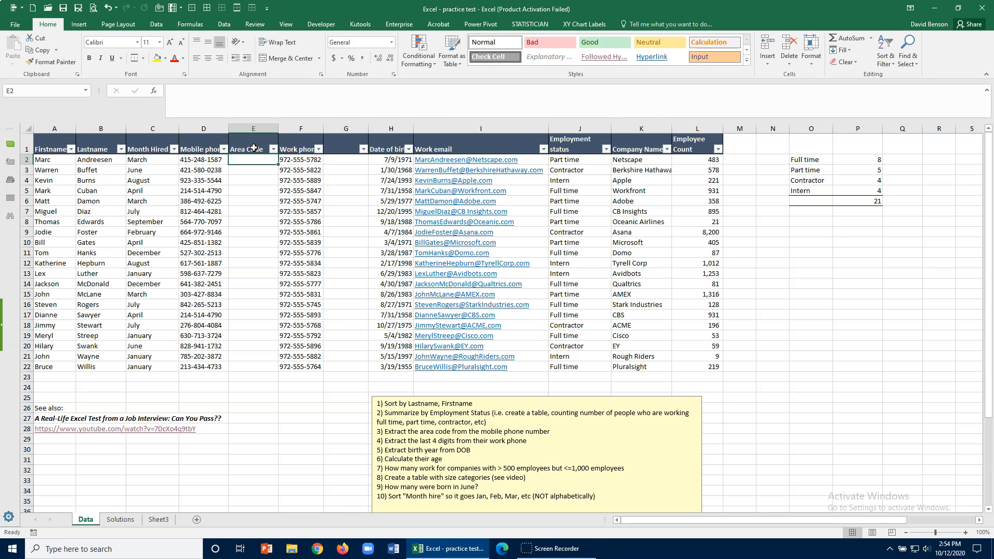
- Extract the mobile area codes with =LEFT(D2,3) in E2 and fill the formula down to E22
type("=left(")
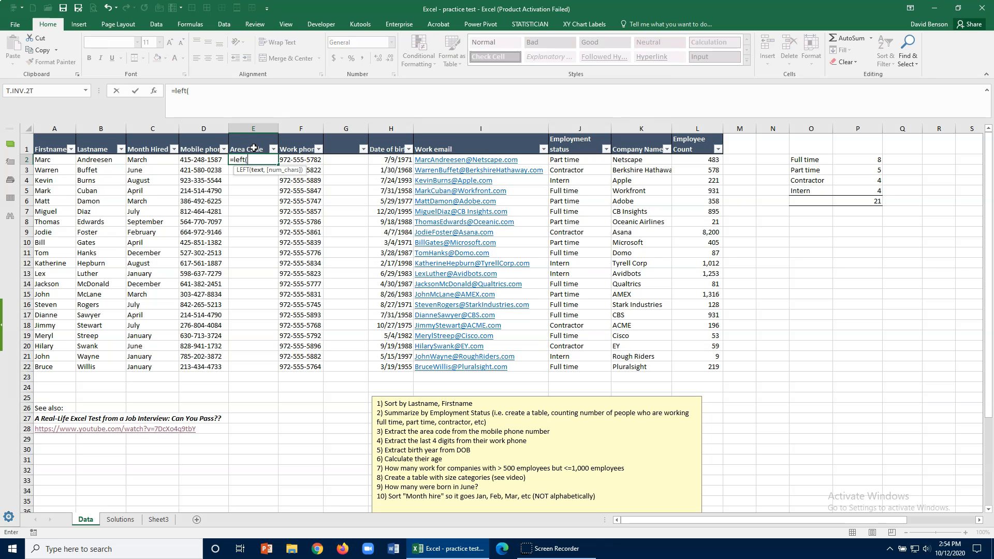
left_click(211, 160)
type(",")
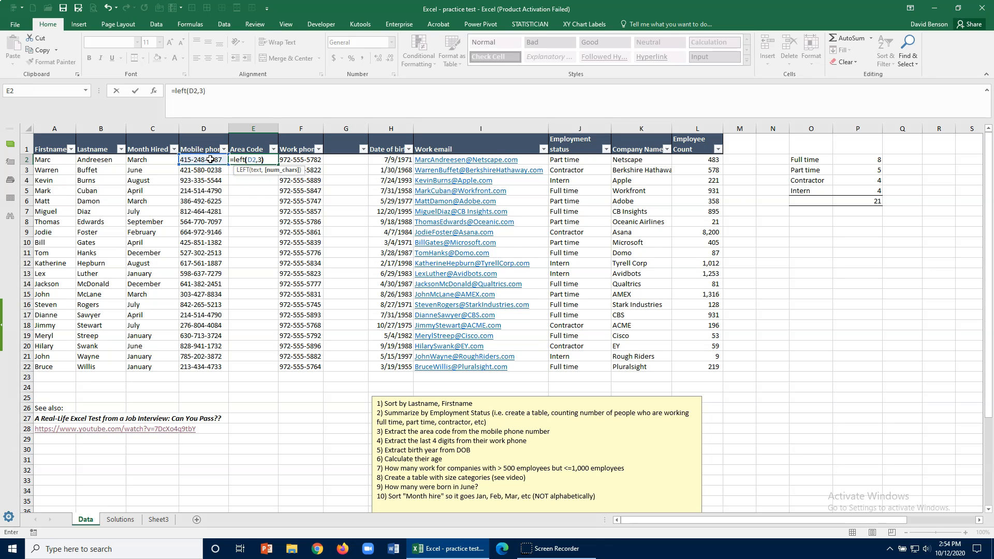
type("3)")
key("Return")
left_click(249, 160)
double_click(278, 164)
left_click(250, 160)
- Enter =RIGHT(F2,6) in G2 to extract the ending characters of the first work phone number
left_click(354, 160)
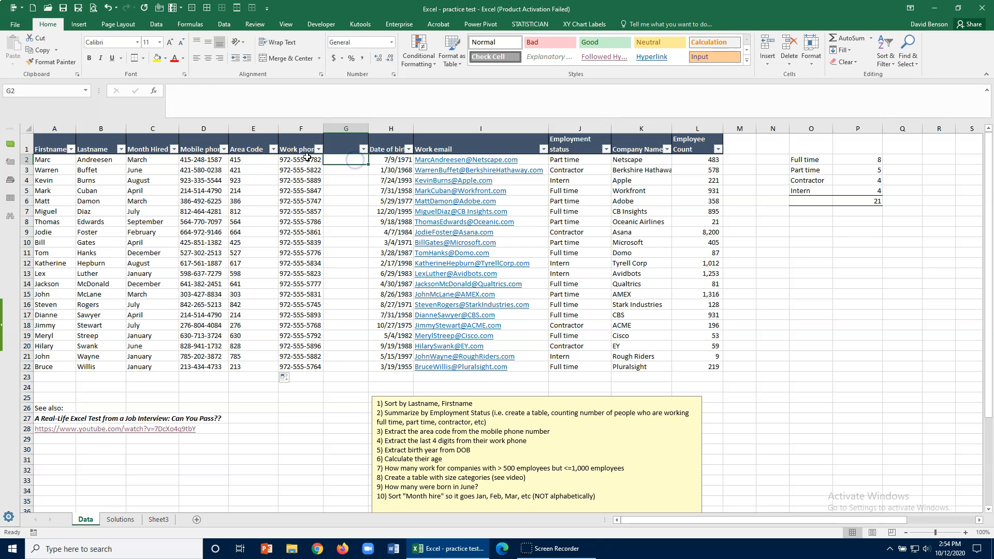
left_click(307, 159)
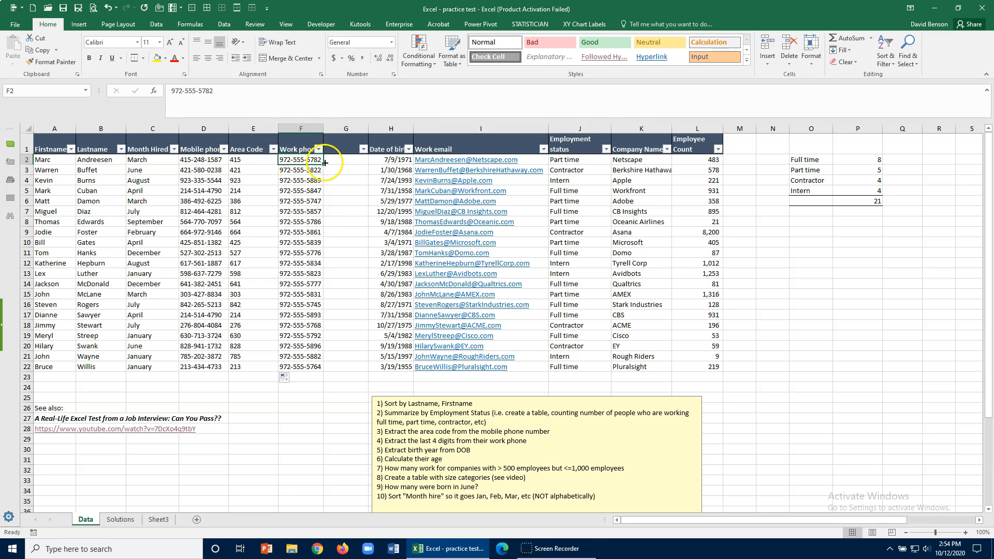
left_click(341, 160)
type("=right")
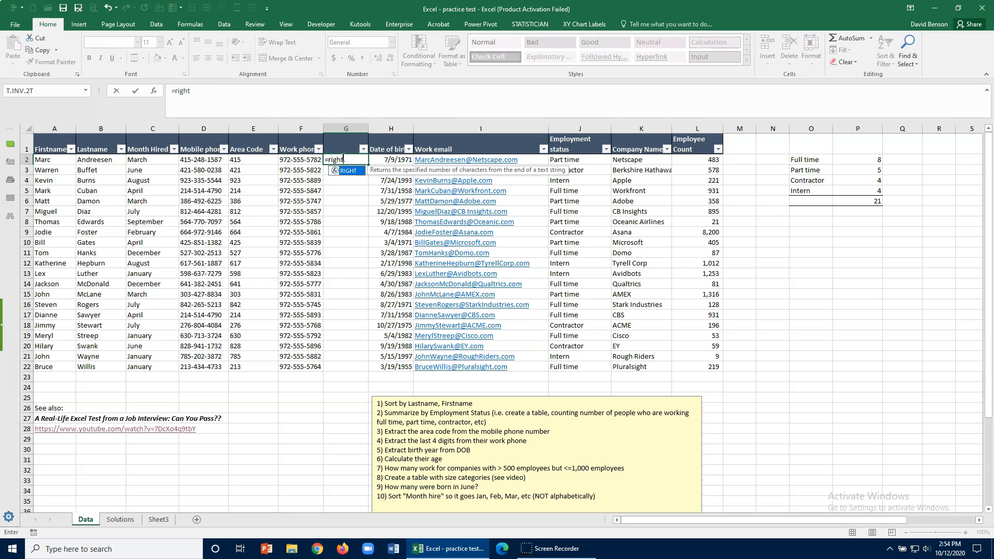
type("(")
left_click(309, 159)
type(",6)")
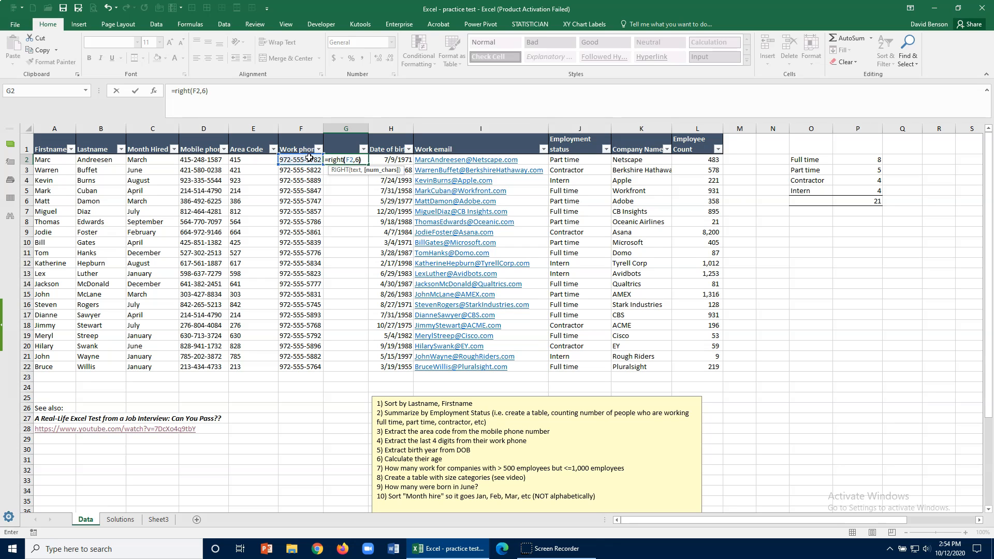
key("Return")
left_click(334, 160)
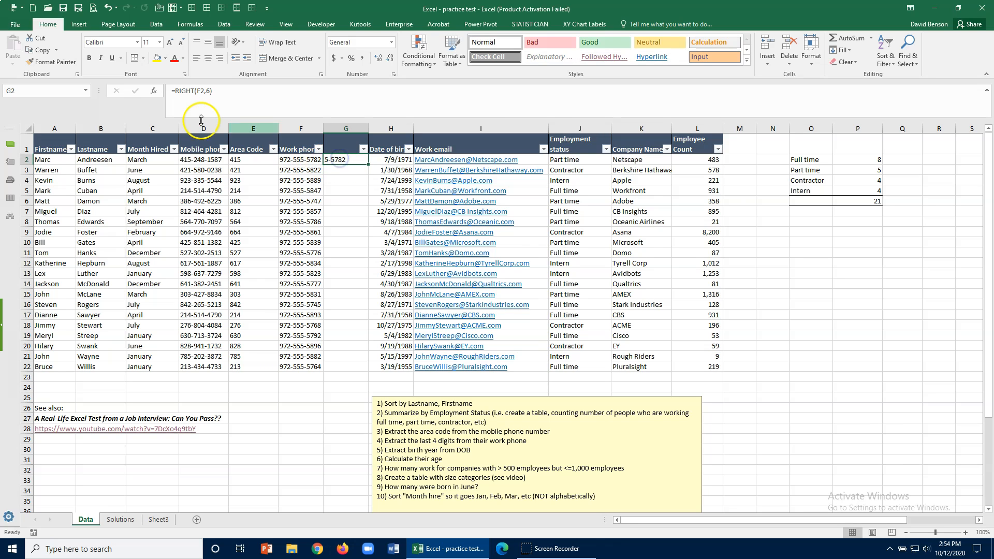
- Set the character count of G2's RIGHT formula to 4 and fill it down to G22
left_click(209, 91)
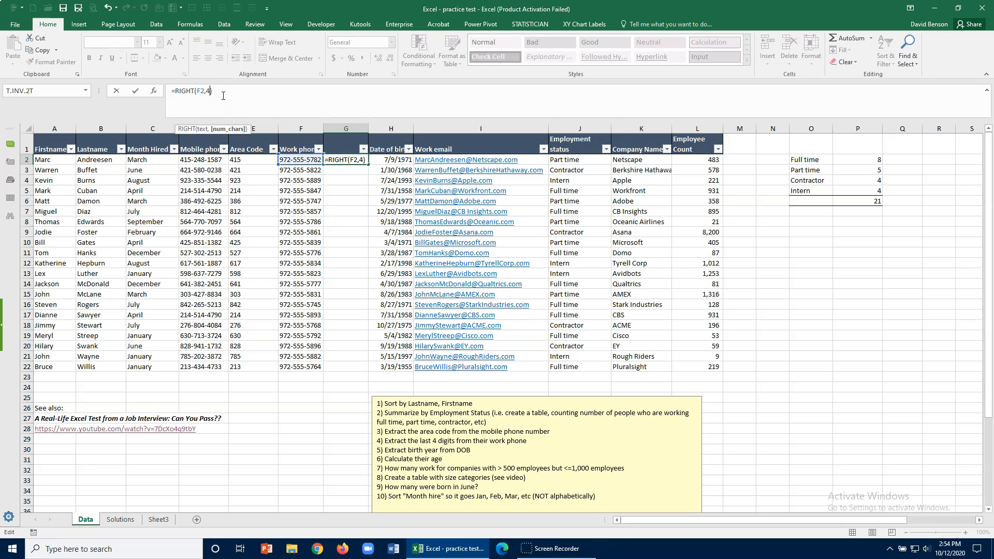
type("4")
key("Return")
left_click(359, 162)
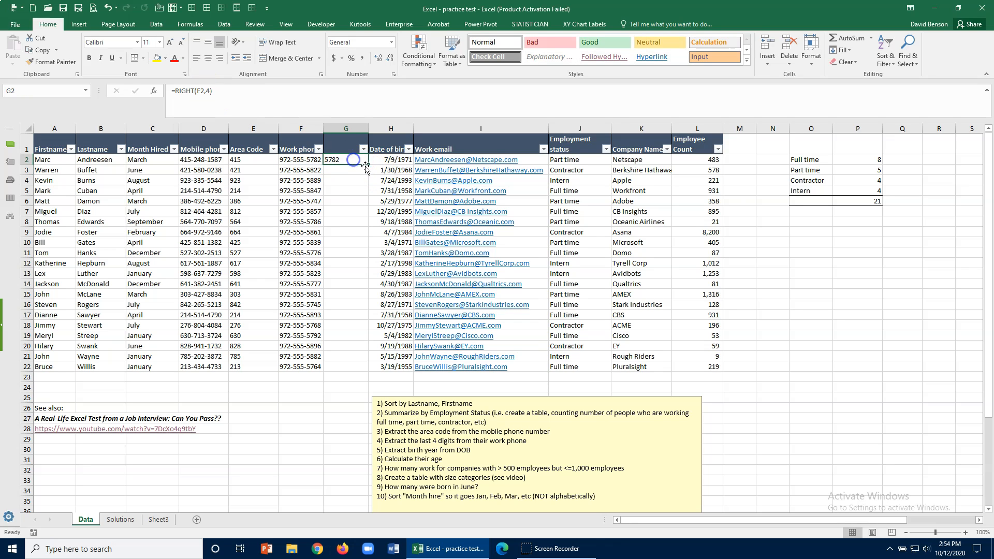
double_click(370, 166)
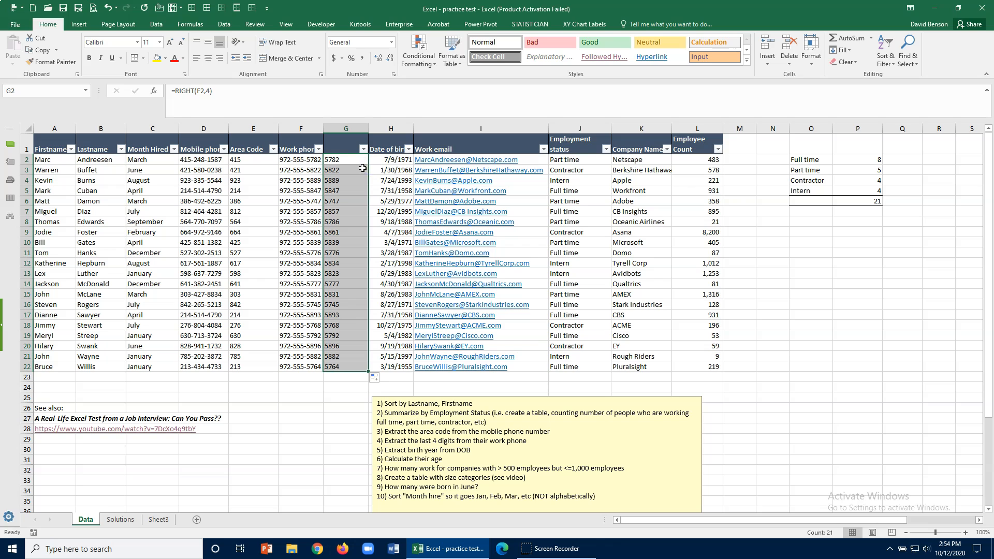
- Increase the indent of the extracted work phone digits in G2:G22 and the area codes in E2:E22
left_click(248, 58)
left_click(262, 170)
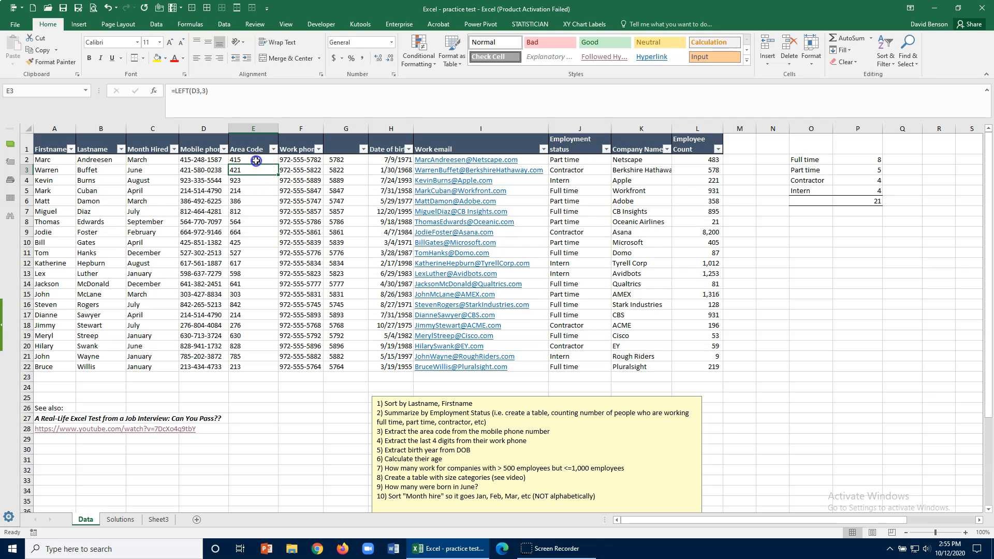
left_click_drag(256, 160, 249, 367)
left_click(248, 58)
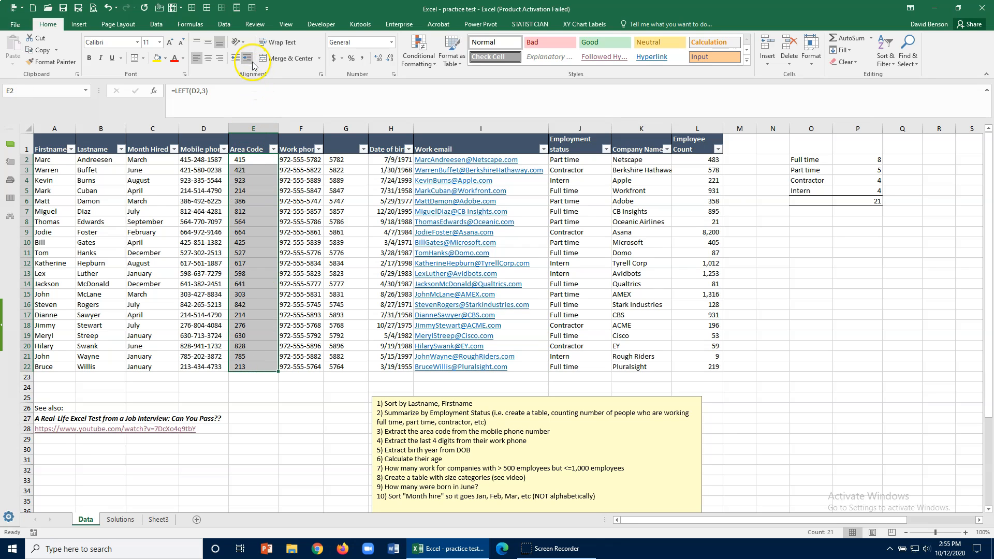
- Enter the header Last-4 digits in G1
left_click(350, 148)
type("Last-4 digits")
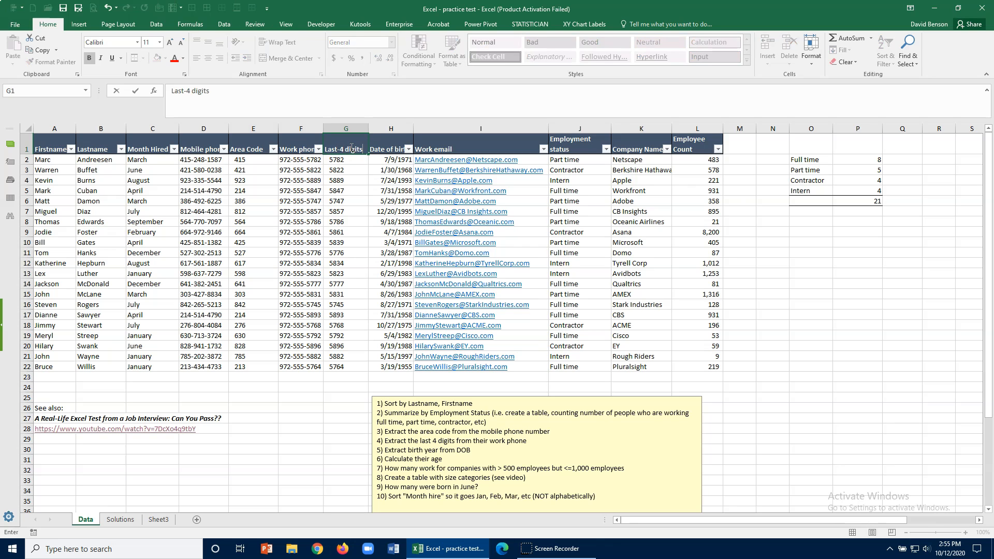
key("Return")
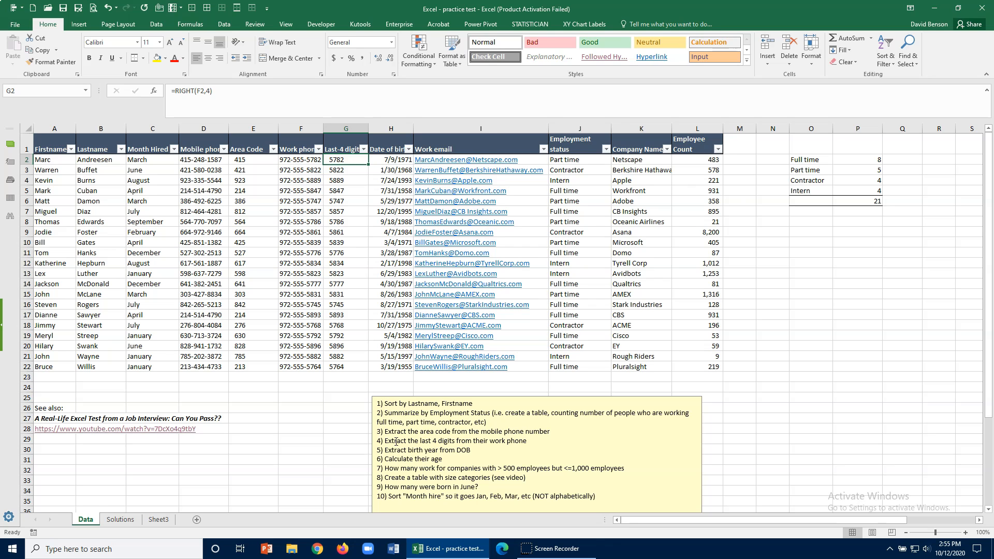
- Insert three blank columns between Date of birth and Work email
right_click(473, 128)
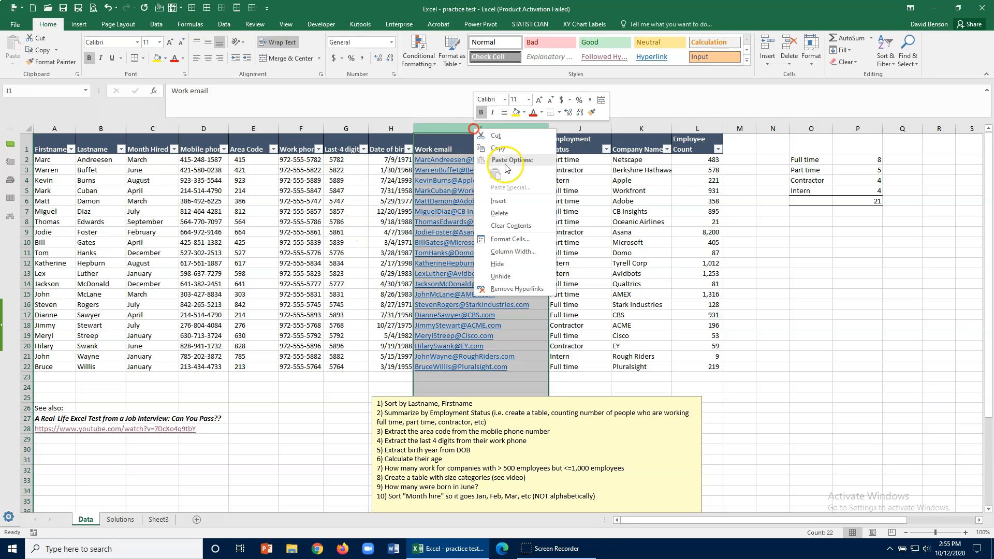
left_click(498, 201)
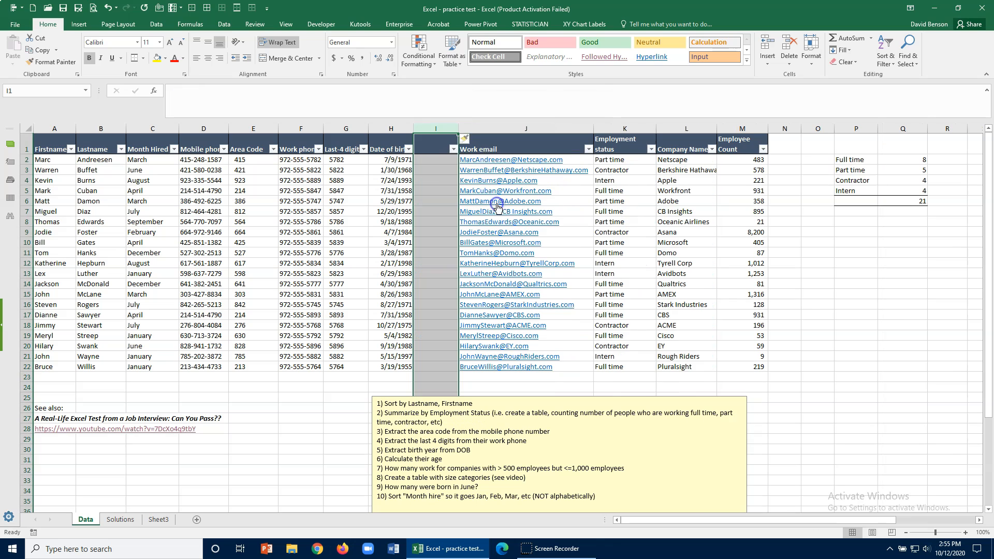
right_click(448, 128)
left_click(471, 200)
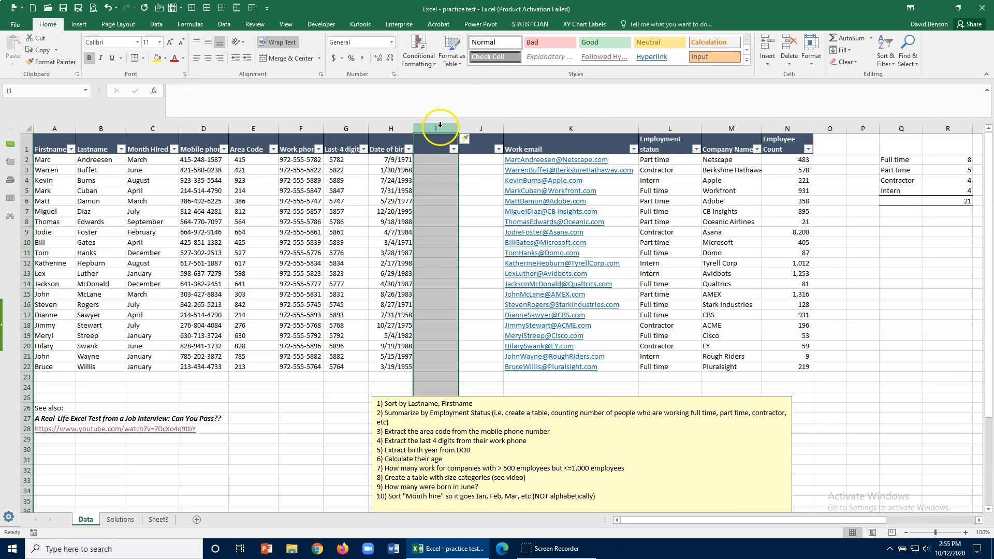
right_click(440, 127)
left_click(464, 199)
- Turn off the filter on the data table's header row
left_click(439, 149)
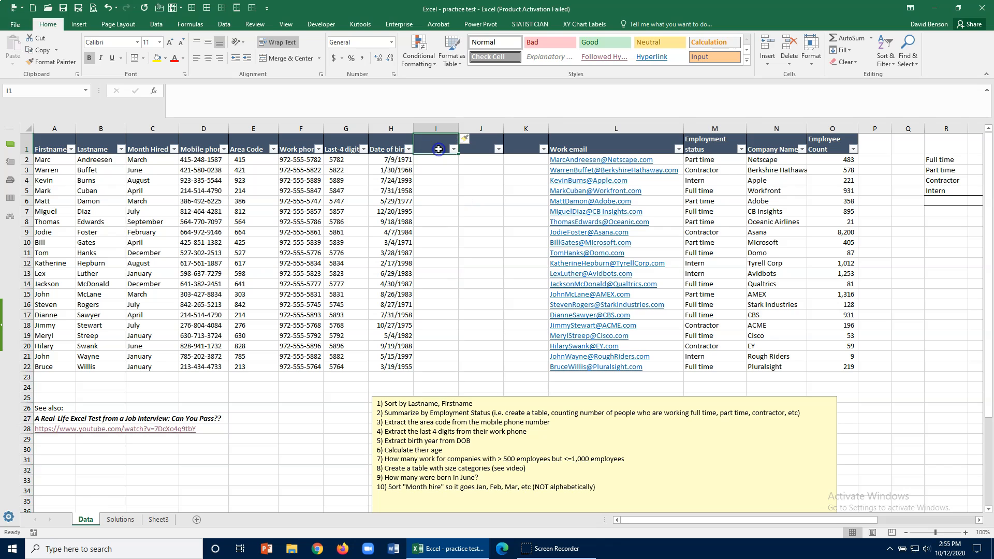
left_click(156, 24)
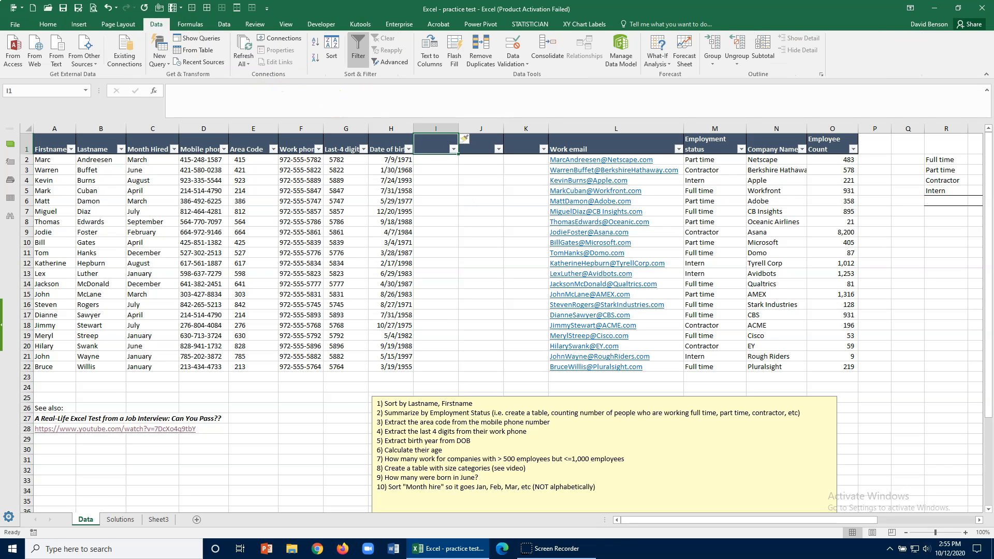
left_click(357, 56)
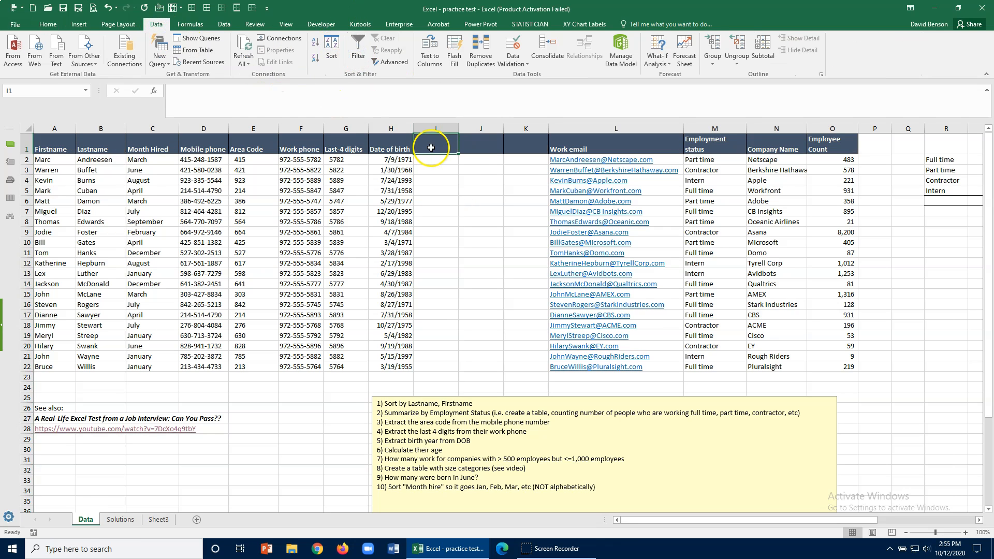
- Enter the headers Year of birth in I1 and Age (as of 12/31/2019) in J1
type("Year of birth")
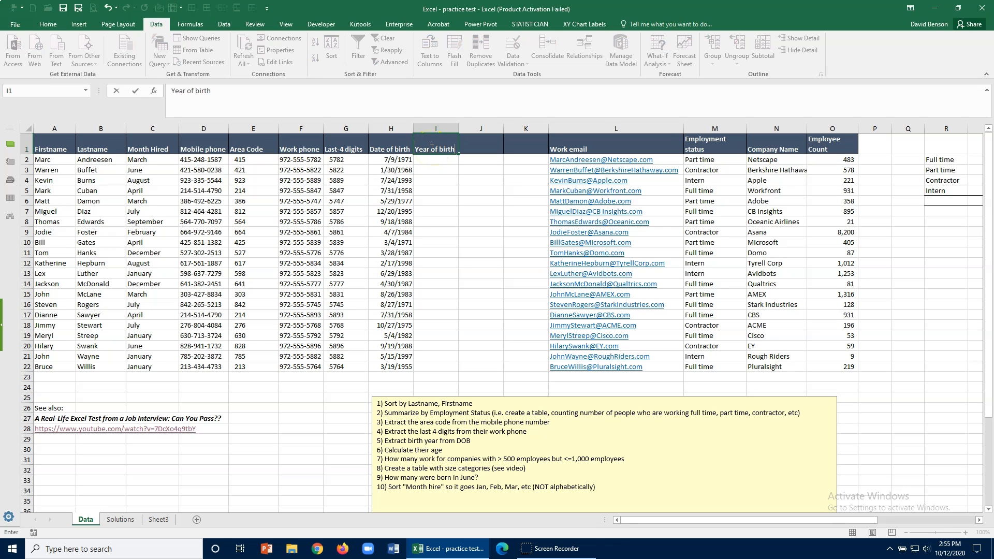
key("Tab")
type("A")
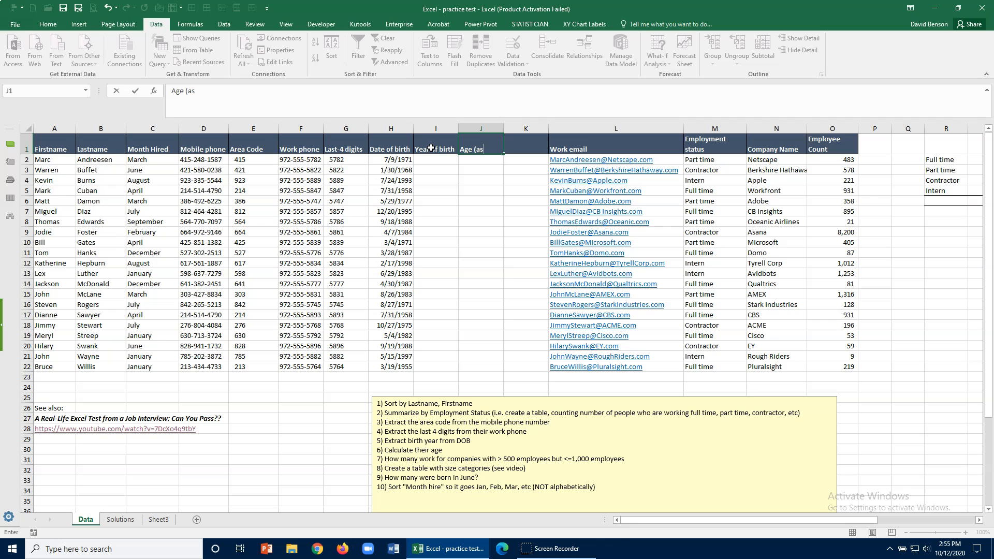
type("ge (as of 12/31/2019")
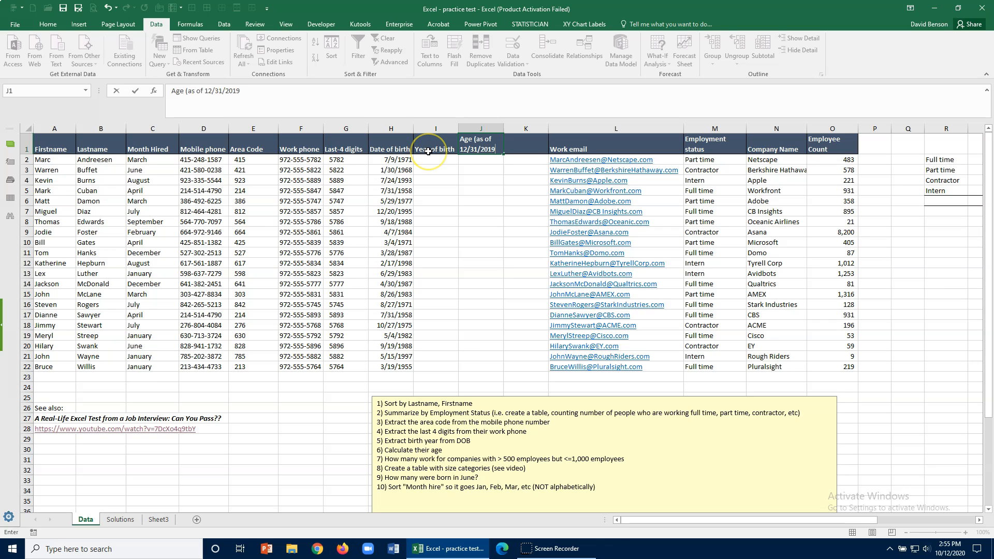
key("Return")
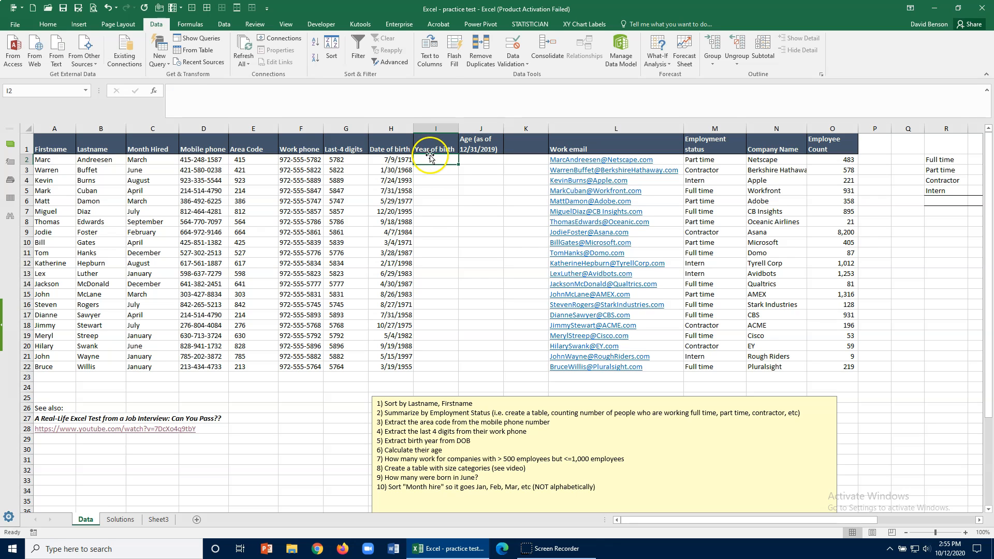
- Check the number format of the first date of birth in H2 and preview it as General without applying the change
left_click(403, 159)
left_click(48, 23)
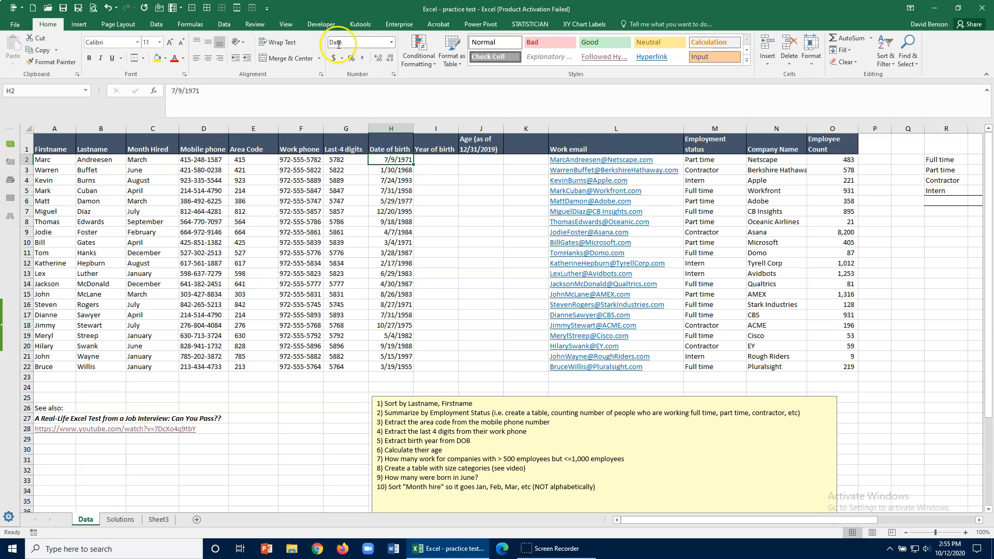
left_click(392, 42)
left_click(392, 42)
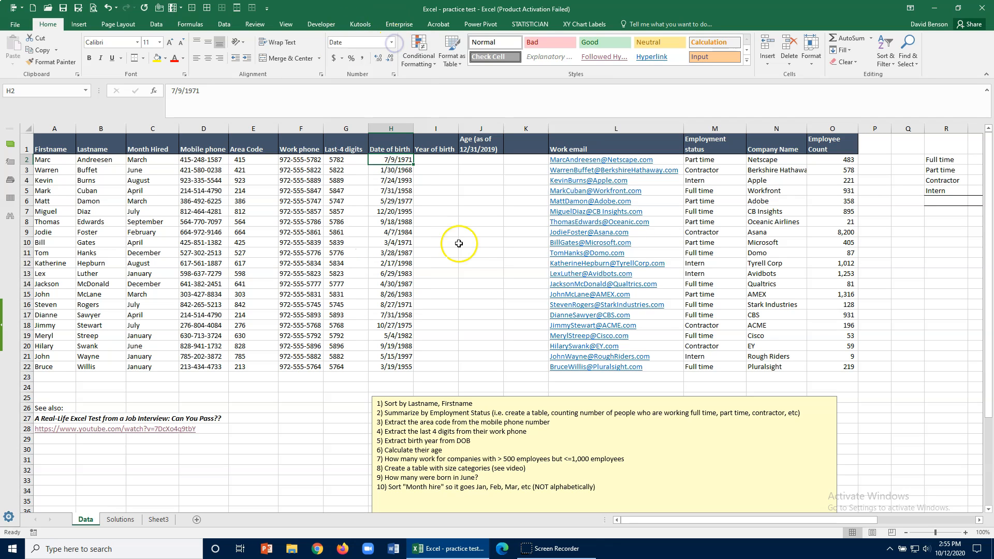
right_click(404, 160)
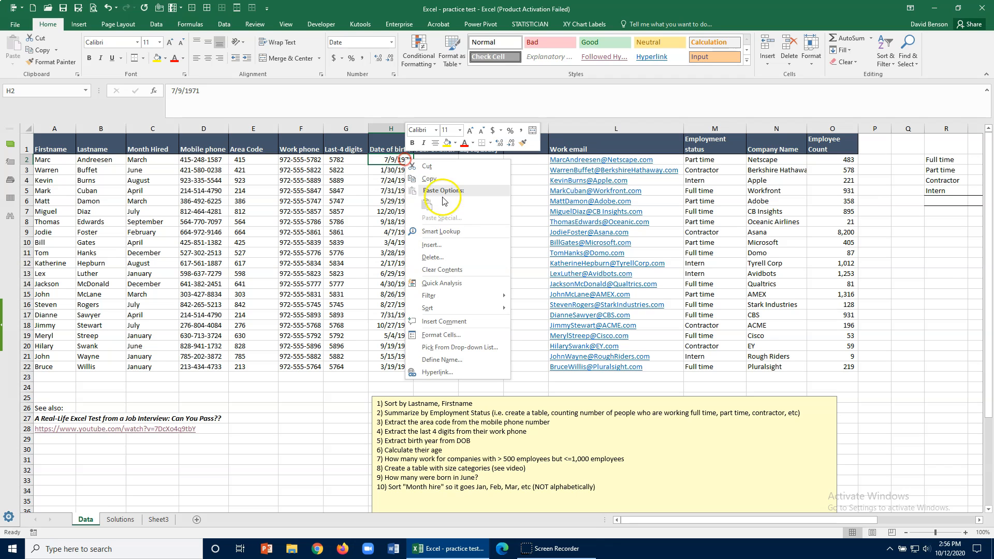
left_click(440, 333)
left_click_drag(409, 213, 428, 182)
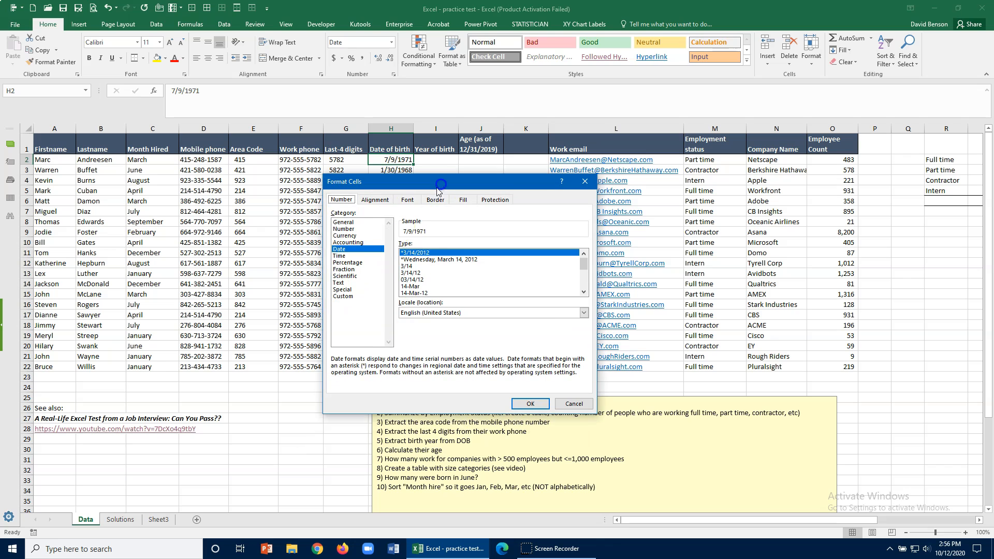
left_click(422, 254)
left_click(344, 222)
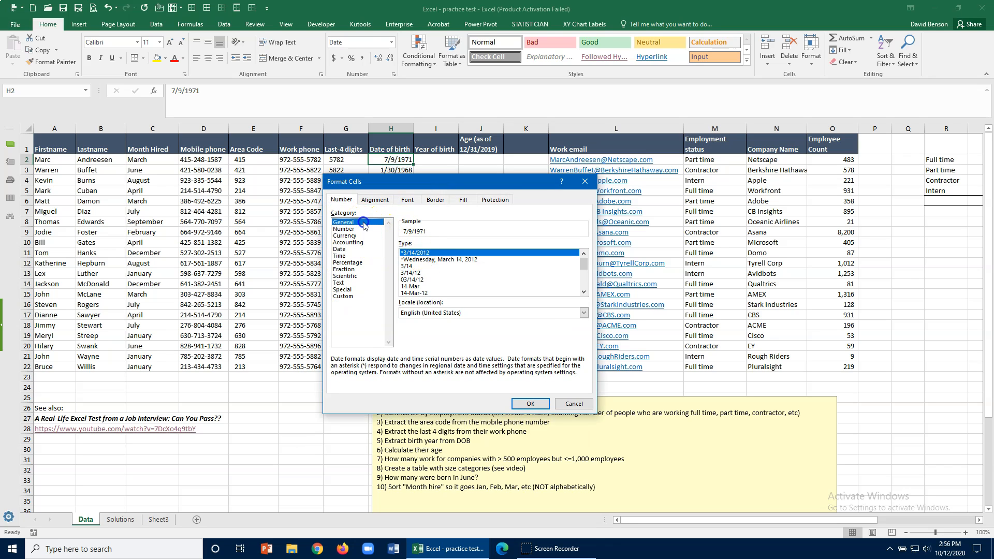
left_click(414, 238)
left_click(393, 169)
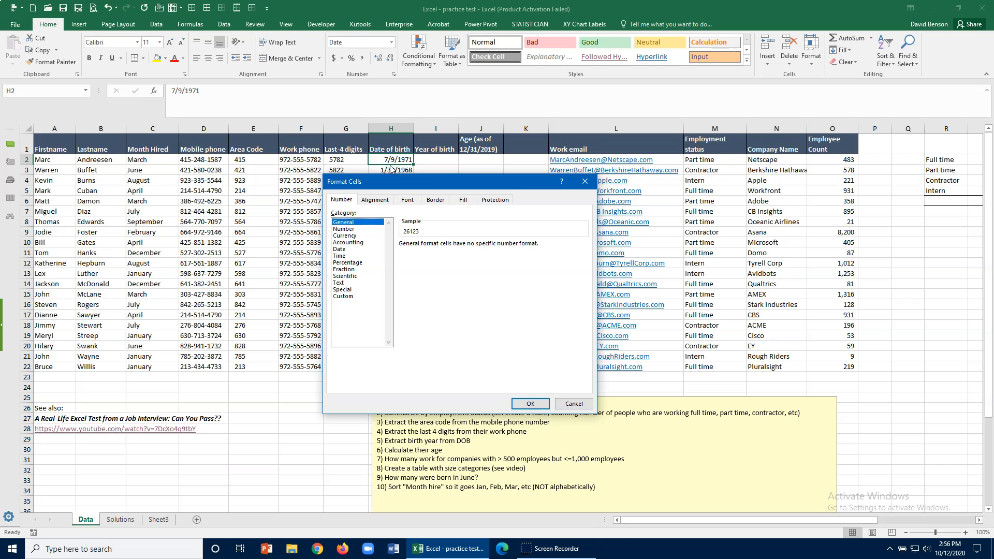
left_click(574, 404)
- Extract the first employee's birth year in I2 with =YEAR(H2)
left_click(420, 162)
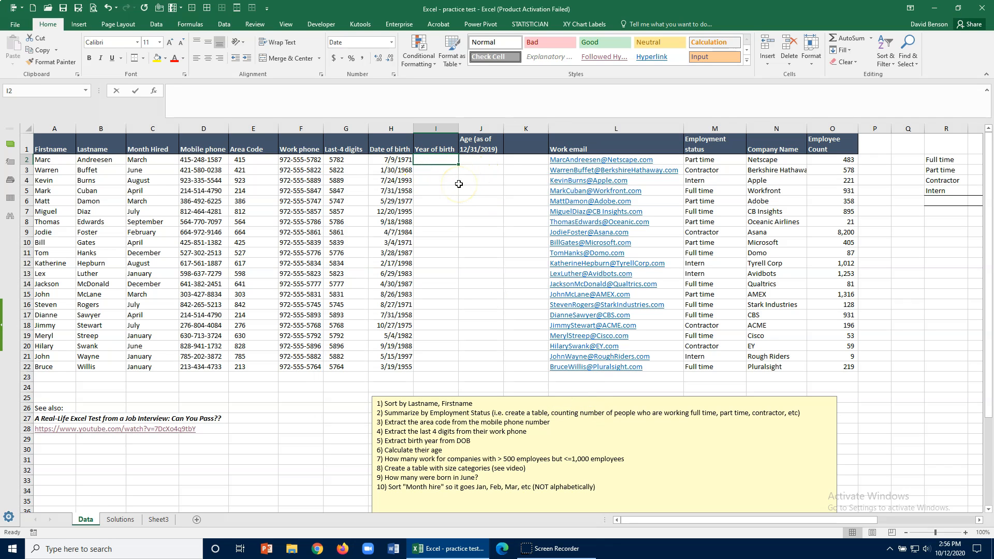
type("=year")
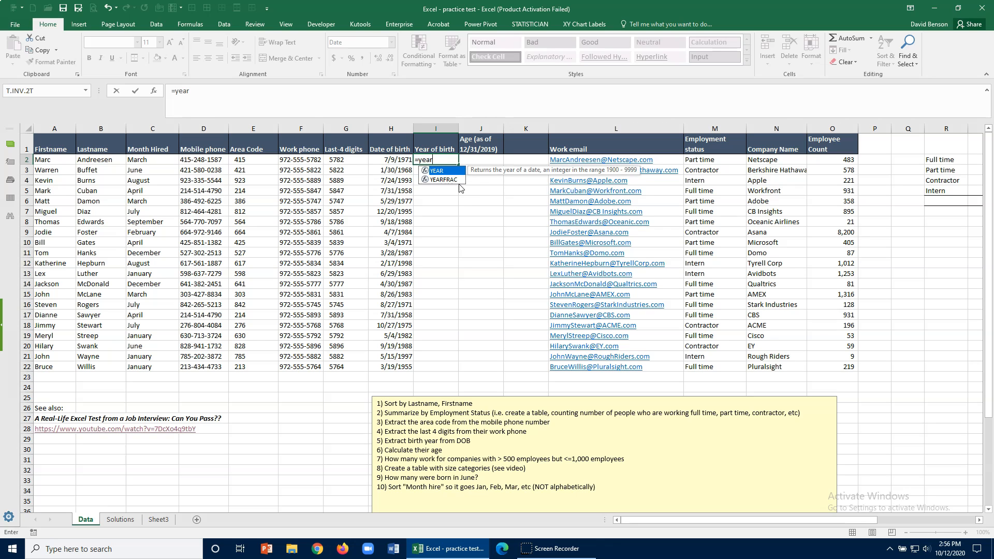
type("(")
left_click(392, 156)
key("Return")
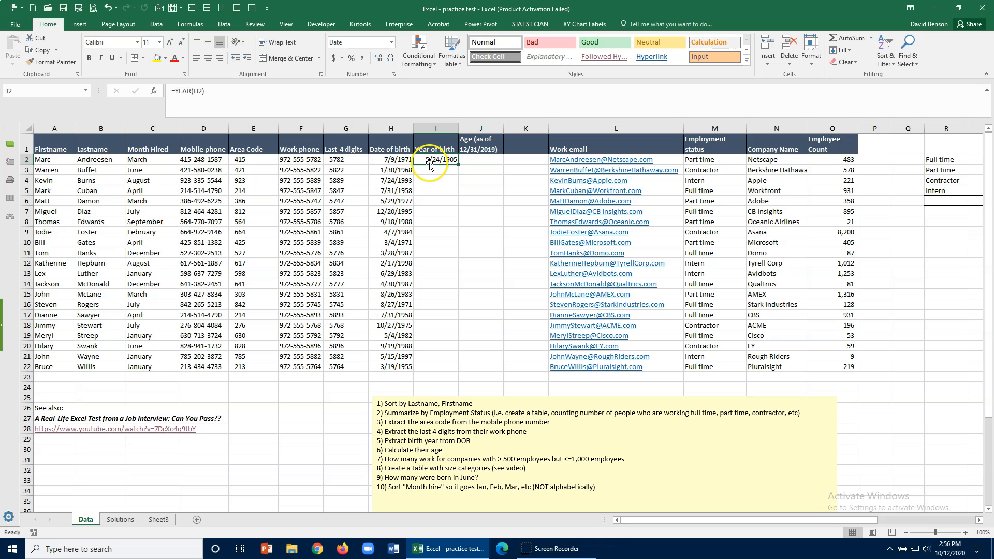
- Format I2 as General and fill its YEAR formula down to I22
left_click(392, 41)
left_click(379, 54)
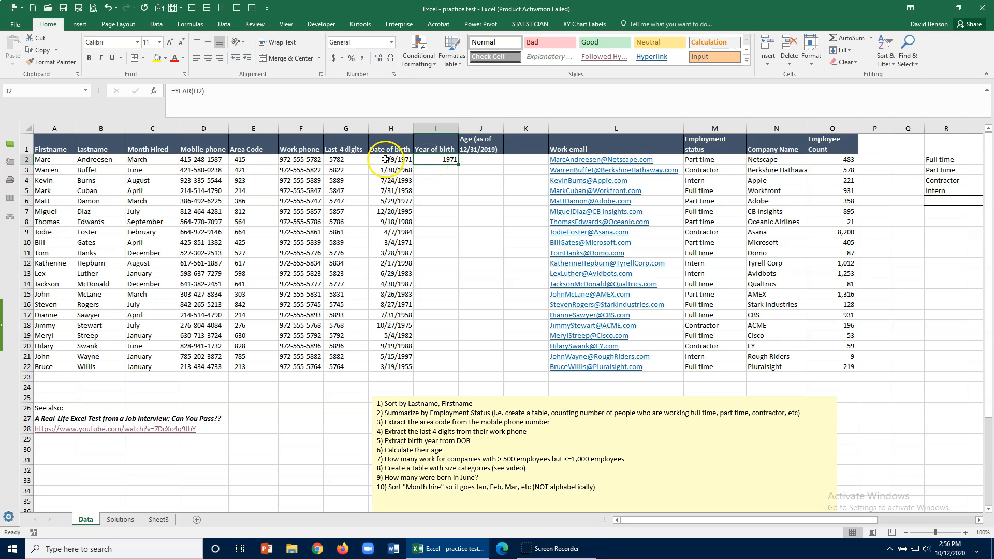
double_click(458, 164)
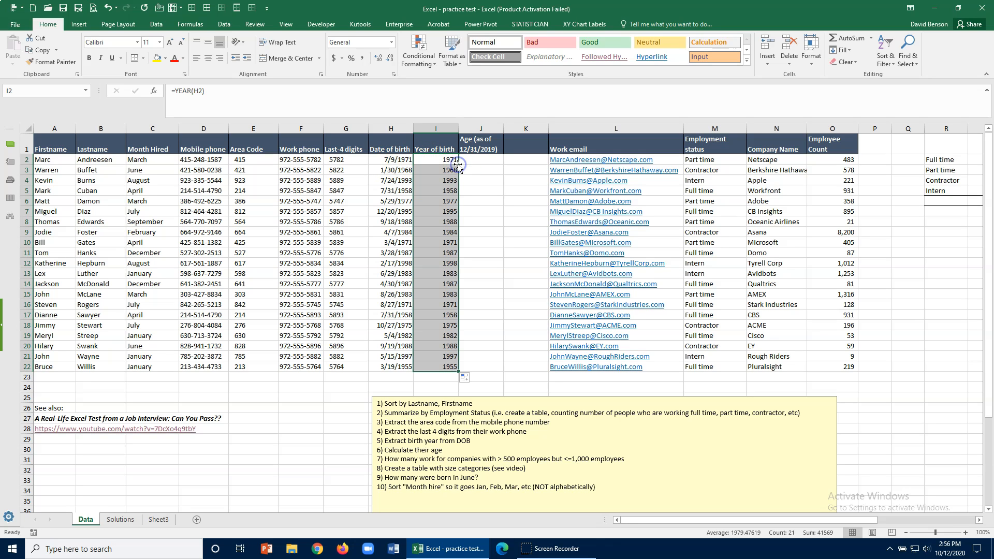
- Center the birth years in I2:I22 and insert a new column J with the header Year of birth
left_click(208, 58)
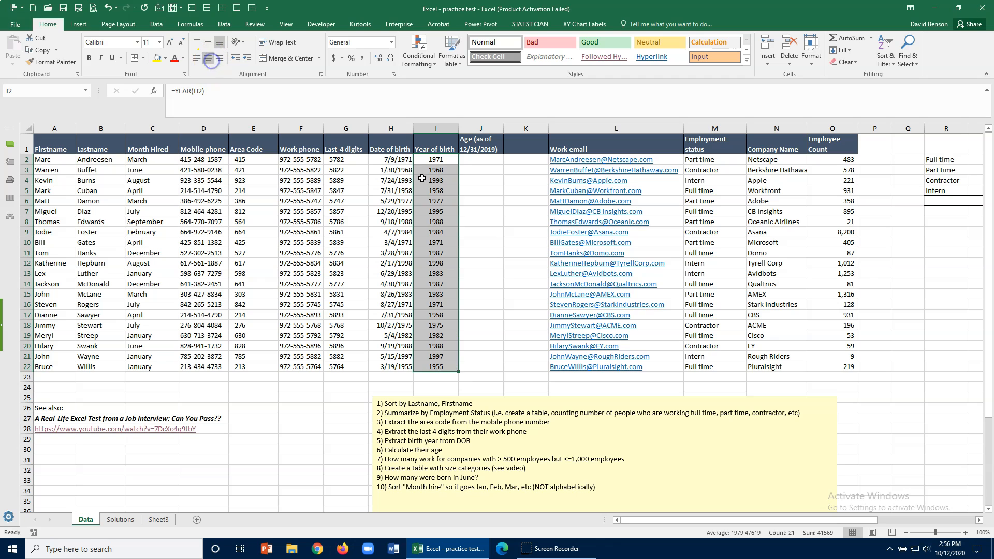
left_click(486, 169)
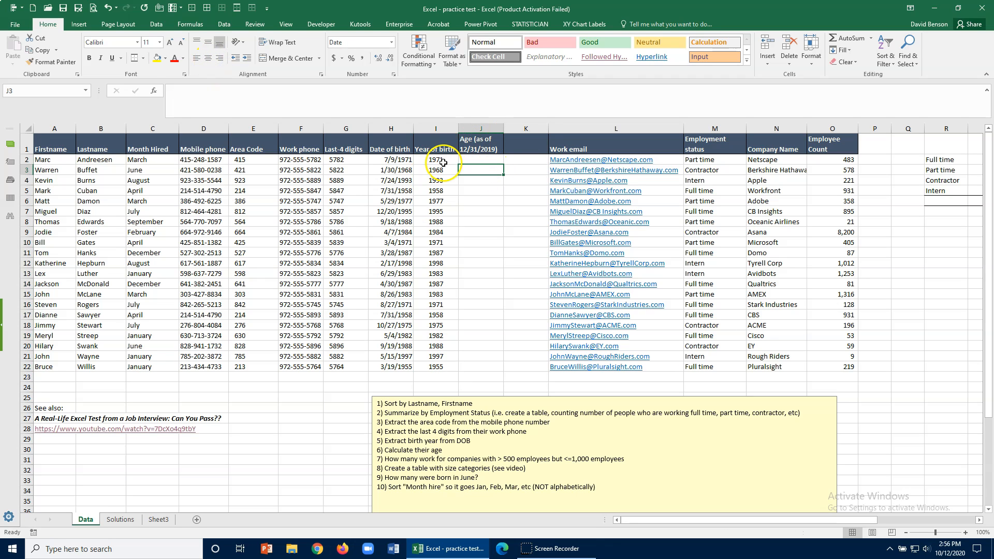
right_click(481, 125)
left_click(489, 206)
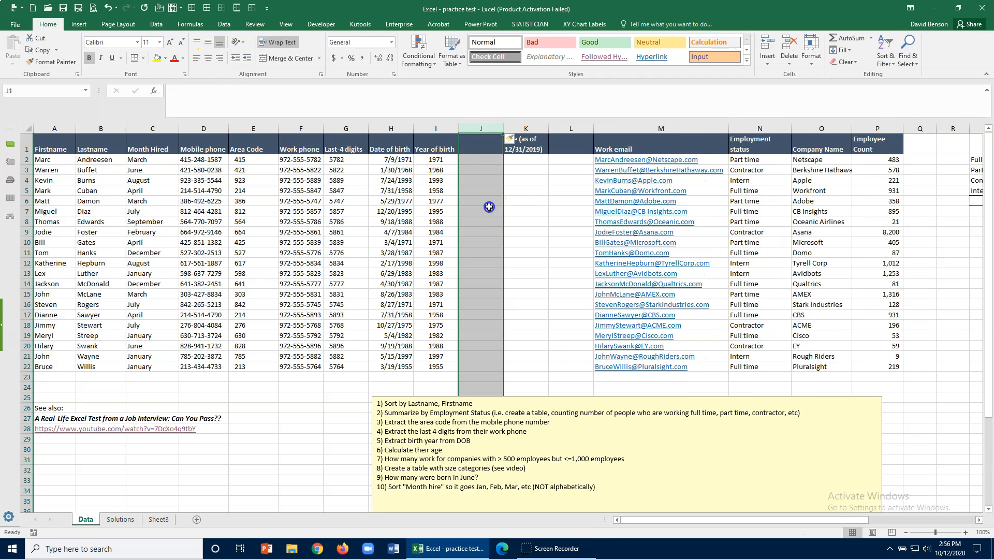
left_click(484, 146)
type("Year of birth")
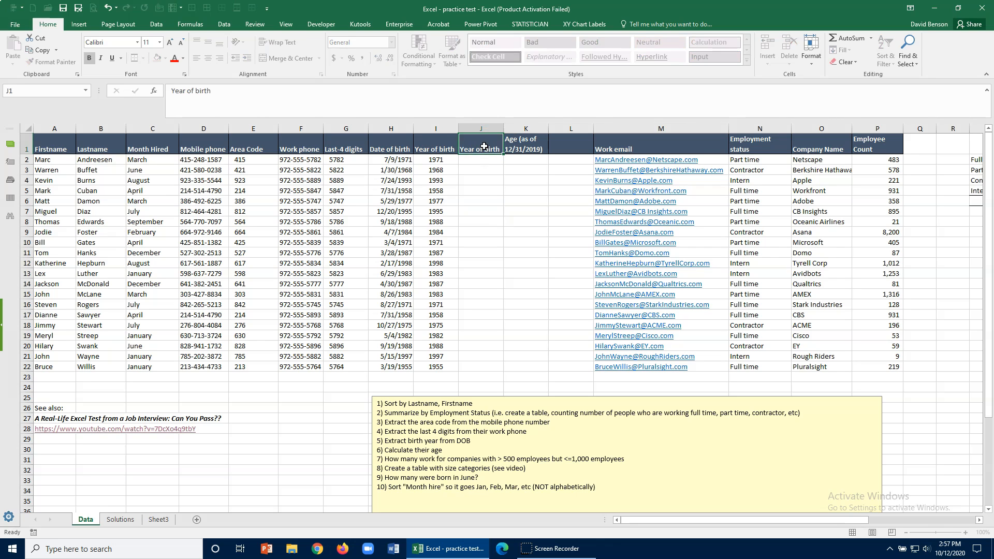
key("Return")
- Extract the birth year in J2 with =TEXT(H2,"YYYY") and fill the formula down to J22
type("=")
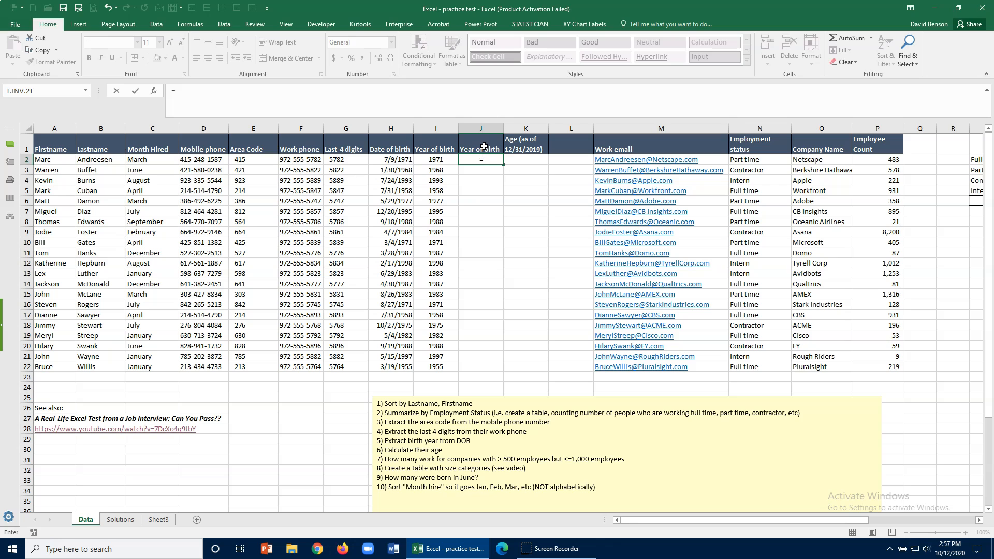
type("text")
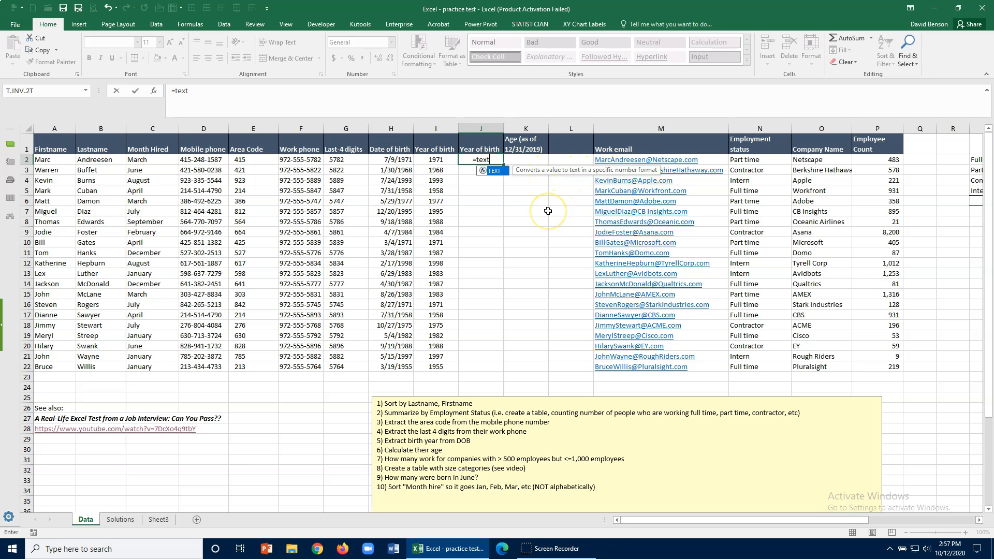
type("(")
left_click(395, 158)
type(",\"YY")
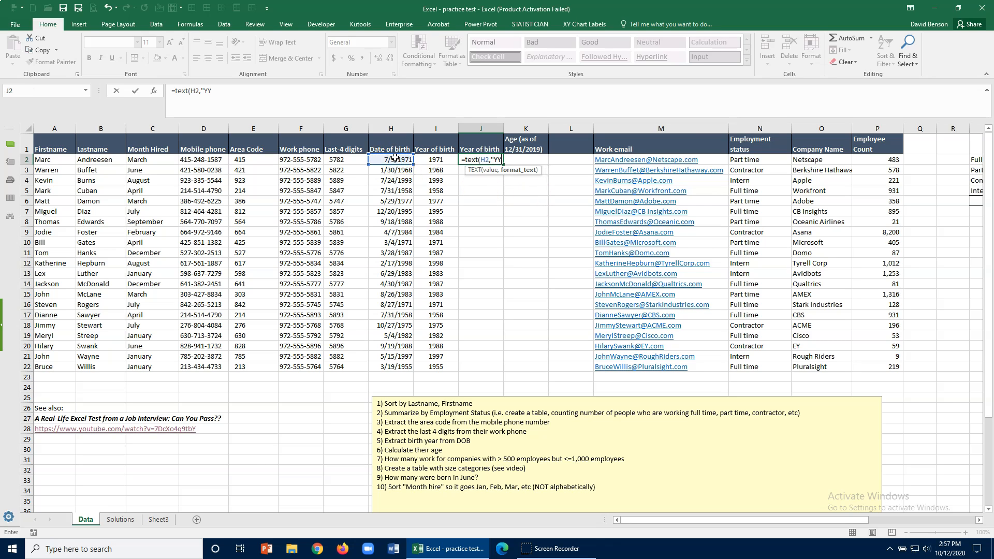
type("YY\"")
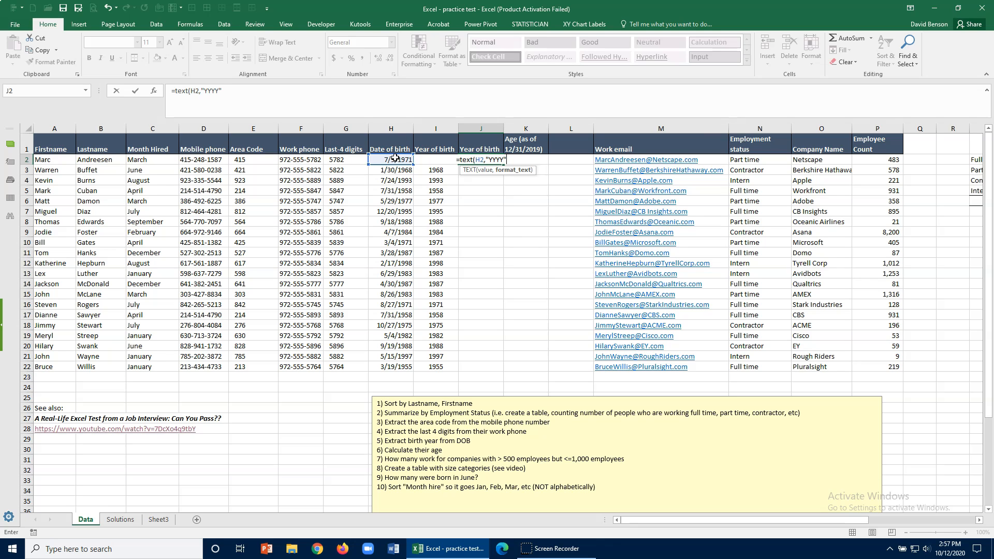
type(")")
key("ctrl+Return")
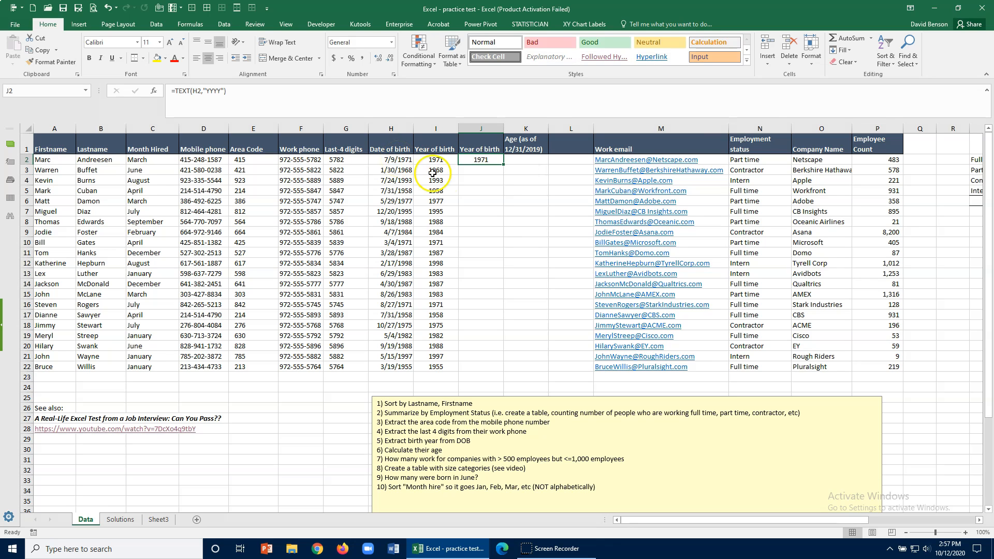
double_click(502, 164)
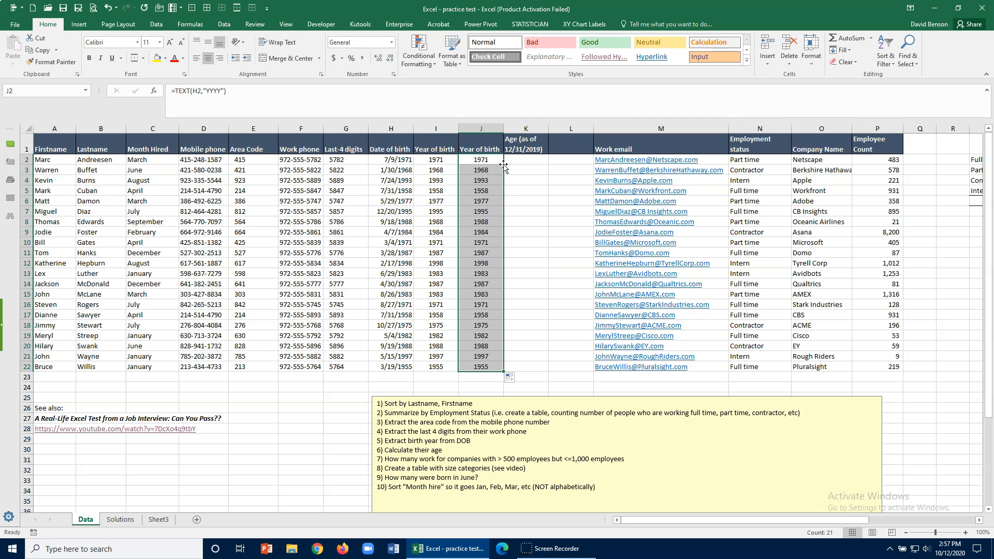
left_click(491, 161)
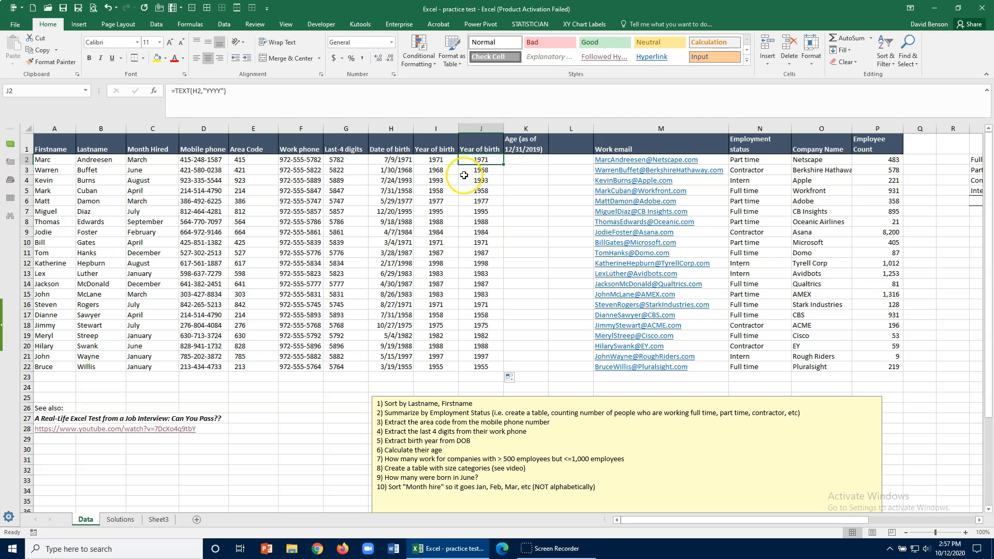
- Calculate the first employee's age in K2 with =2019-J2 and format the cell as General
left_click(519, 161)
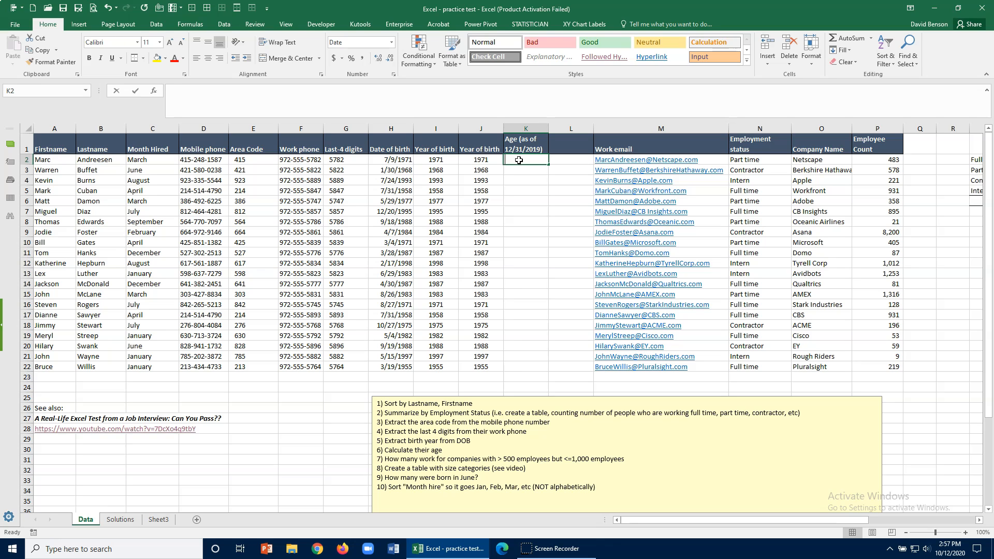
type("=2019")
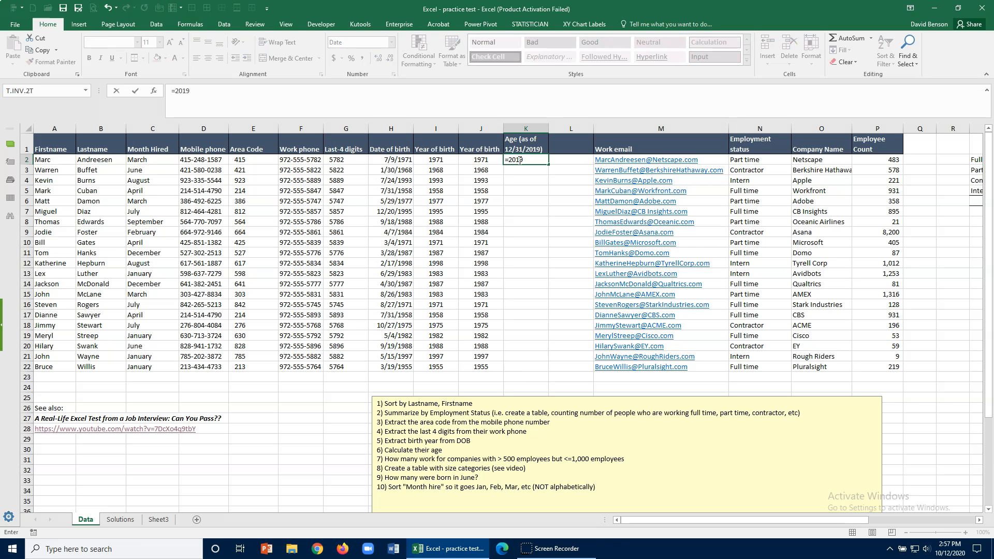
type("-")
left_click(477, 159)
key("Return")
left_click(522, 159)
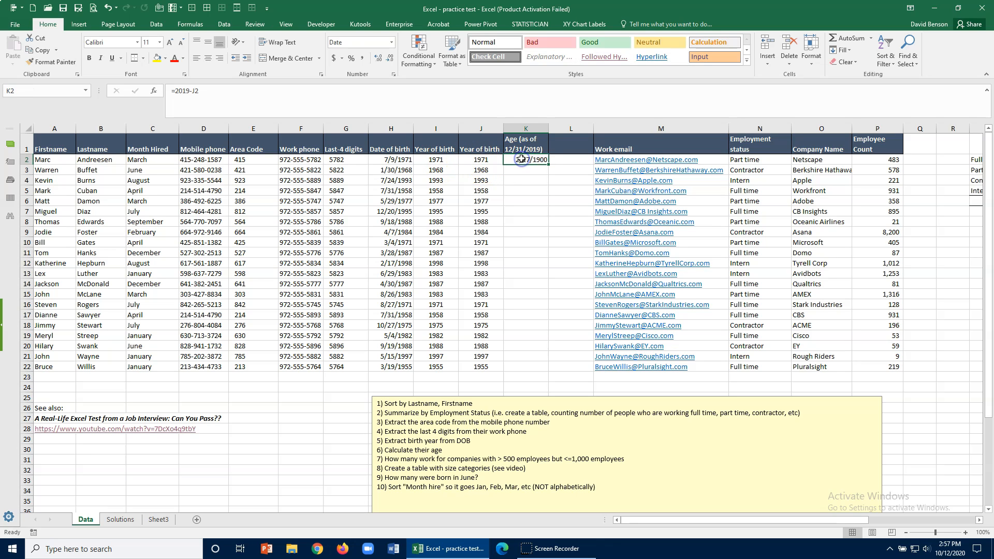
right_click(522, 159)
left_click(544, 339)
left_click(427, 255)
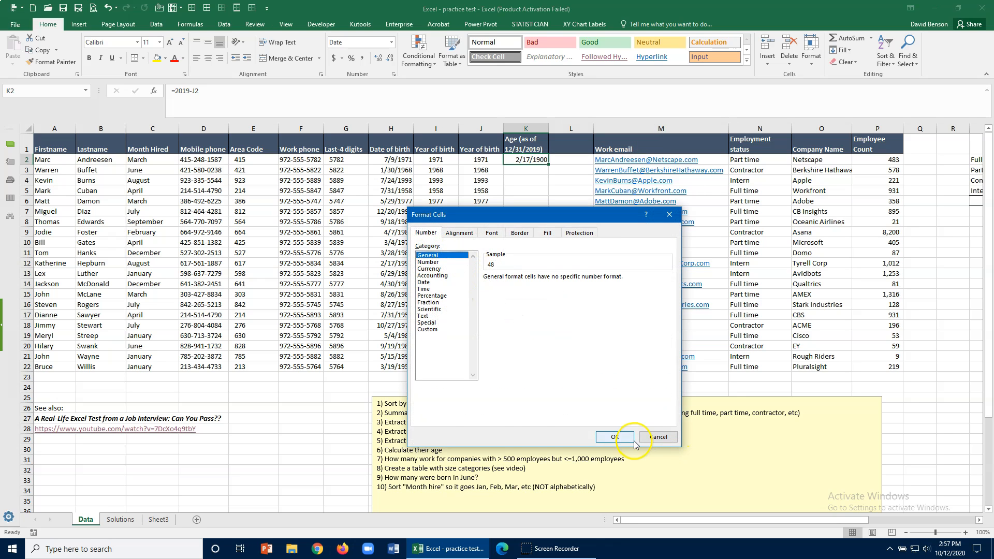
left_click(616, 436)
- Fill the age formula from K2 down to K22 and left-align the ages with an indent
double_click(548, 165)
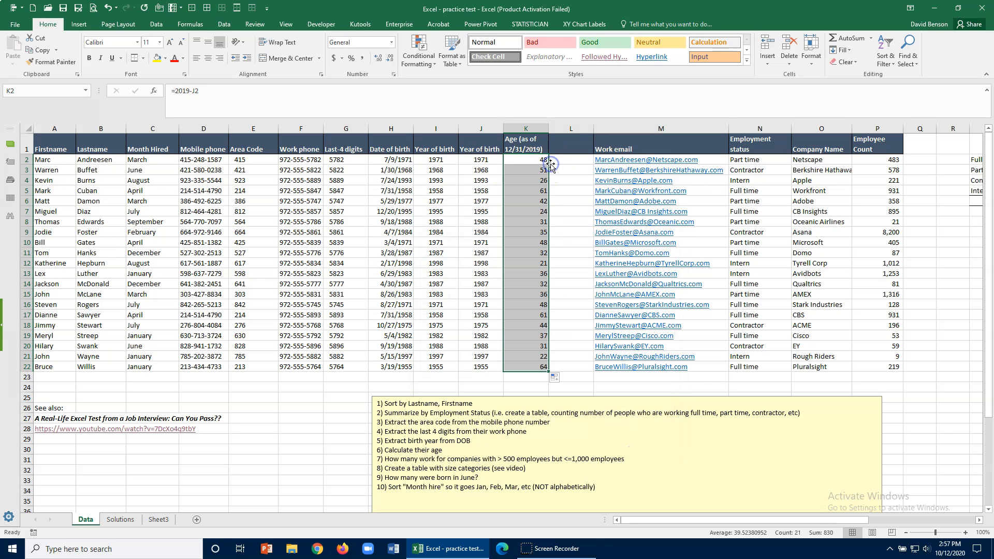
left_click(209, 59)
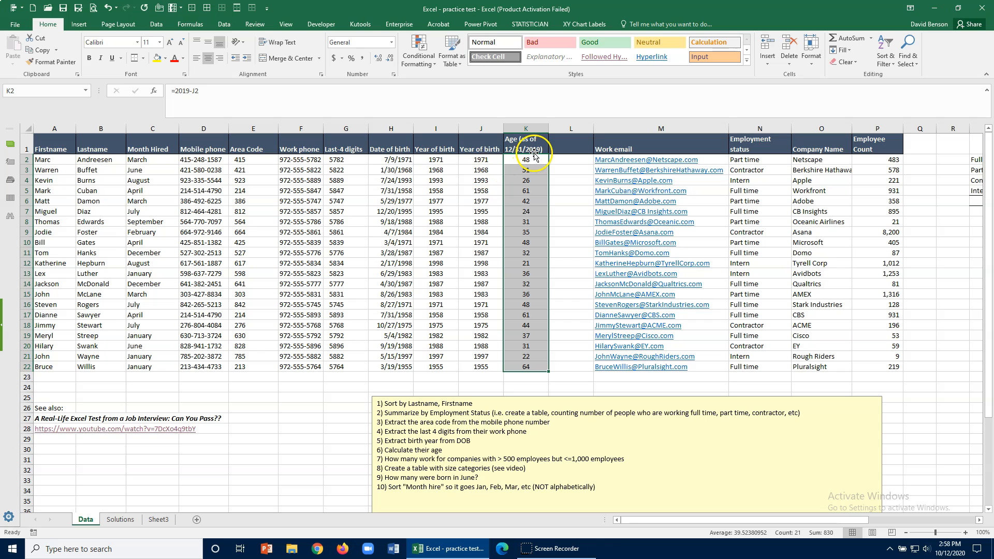
left_click(197, 58)
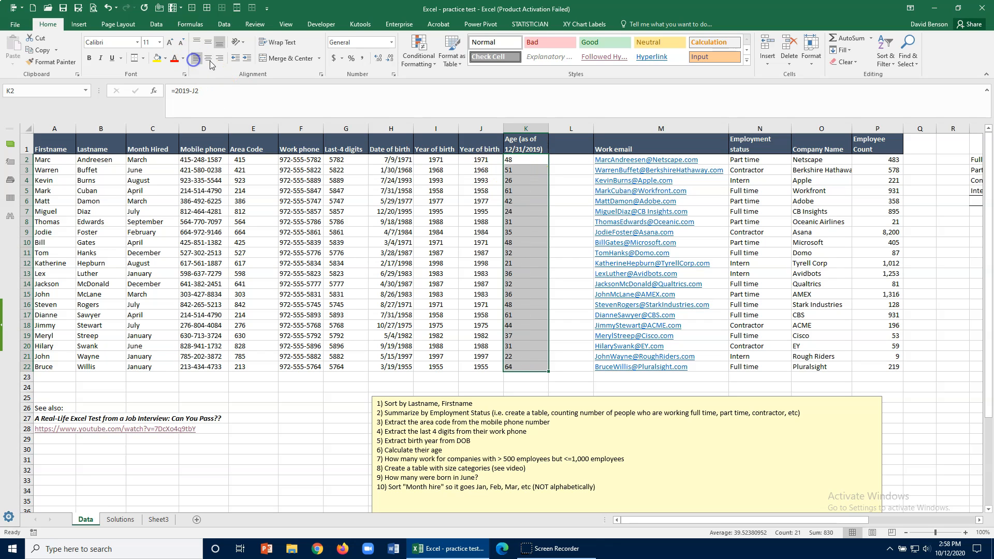
- Enter the header Age in 2020 in L1
left_click(568, 151)
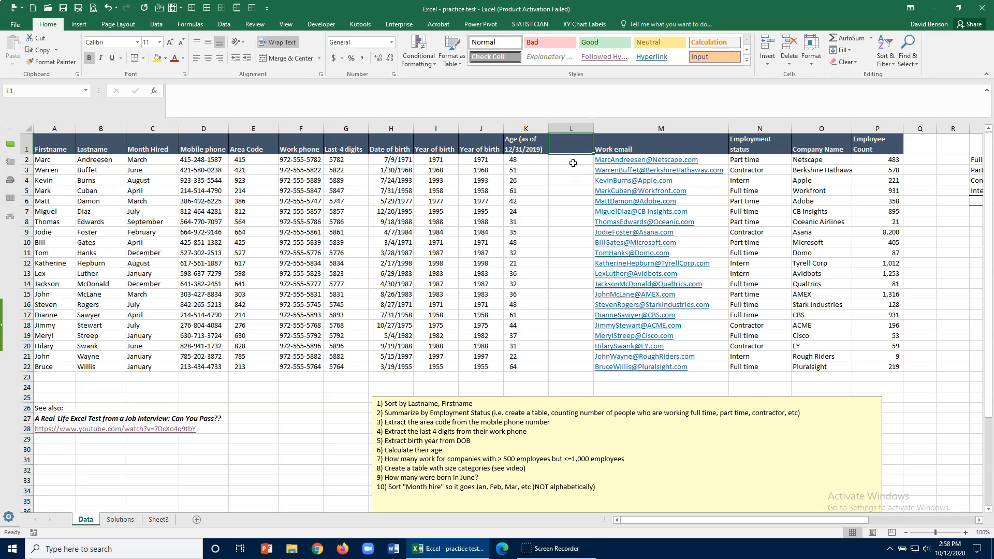
type("Age in 2020")
key("Return")
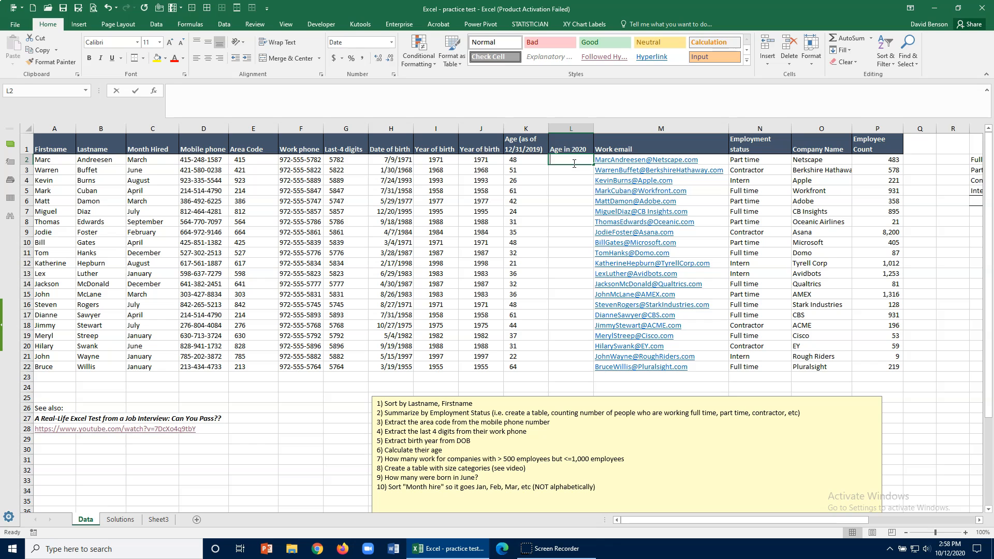
type("=")
key("Escape")
- Enter =TODAY() in L24, below the employee data, to demonstrate the current-date function
scroll(572, 155, "down", 1)
left_click(560, 344)
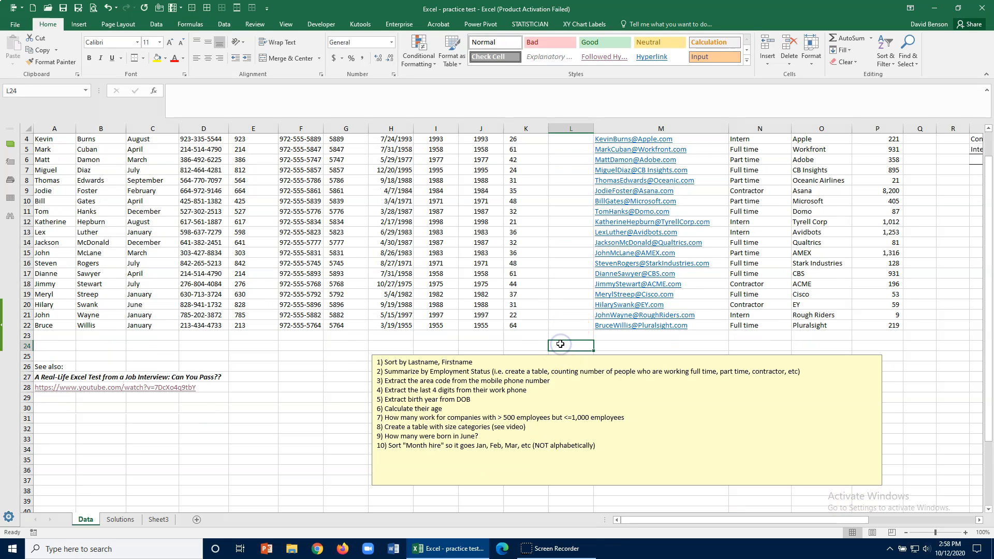
type("=today")
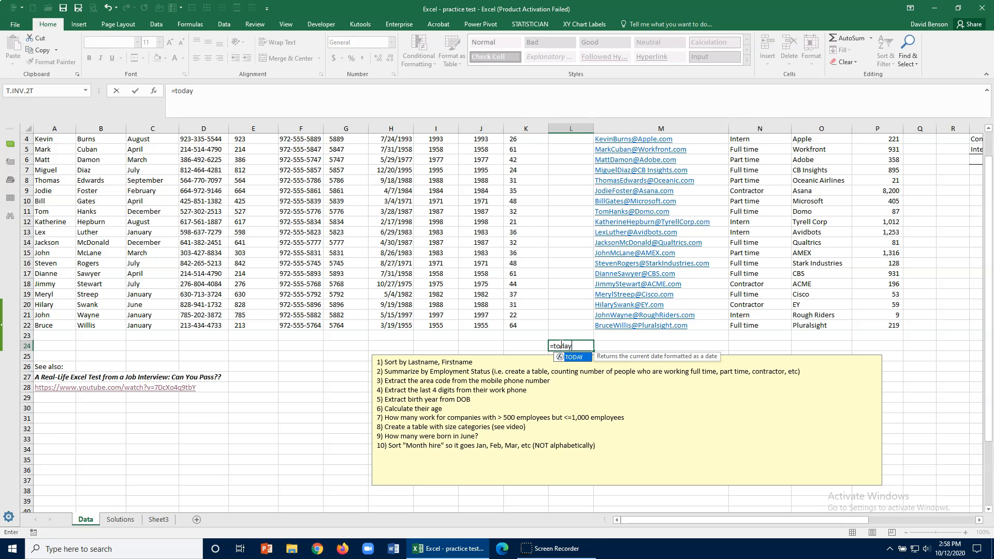
type("()")
key("Return")
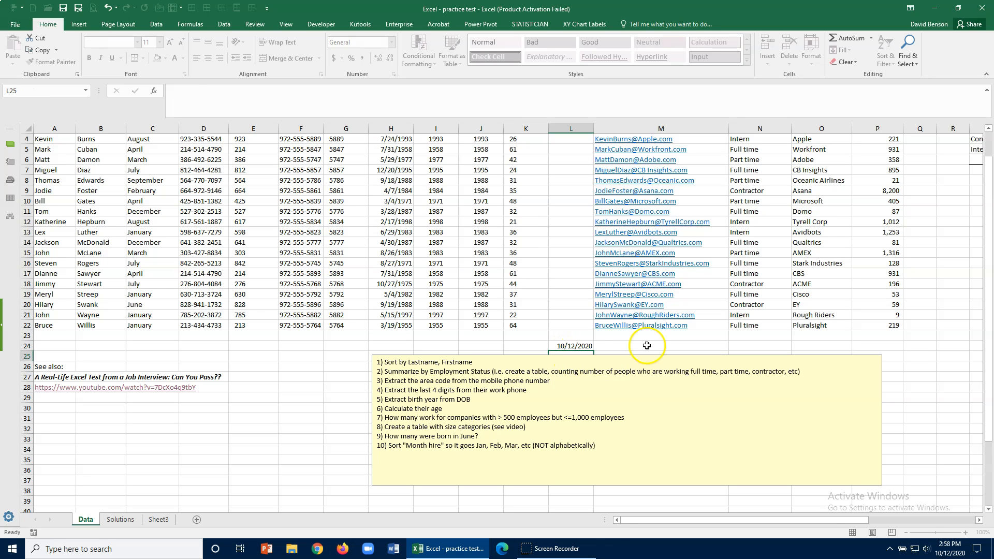
key("Up")
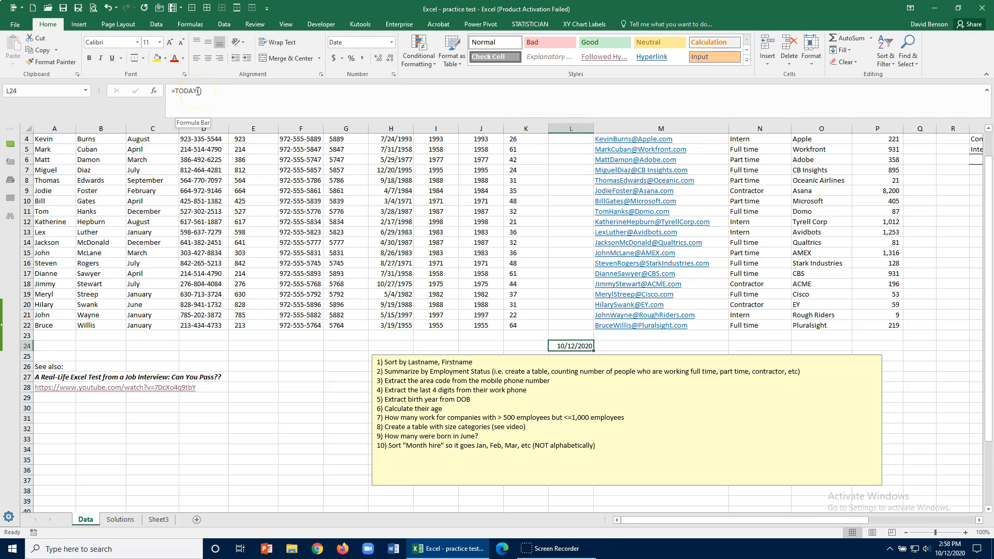
- Calculate the first employee's current age in L2 with =YEAR(TODAY())-YEAR(H2)
scroll(525, 290, "up", 2)
left_click(562, 164)
type("=")
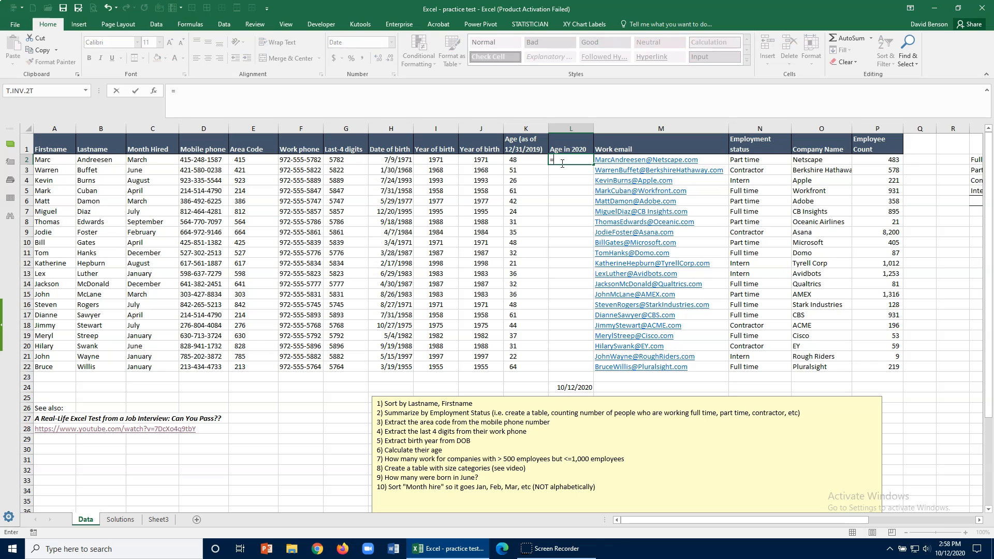
type("today()")
key("Return")
left_click(563, 162)
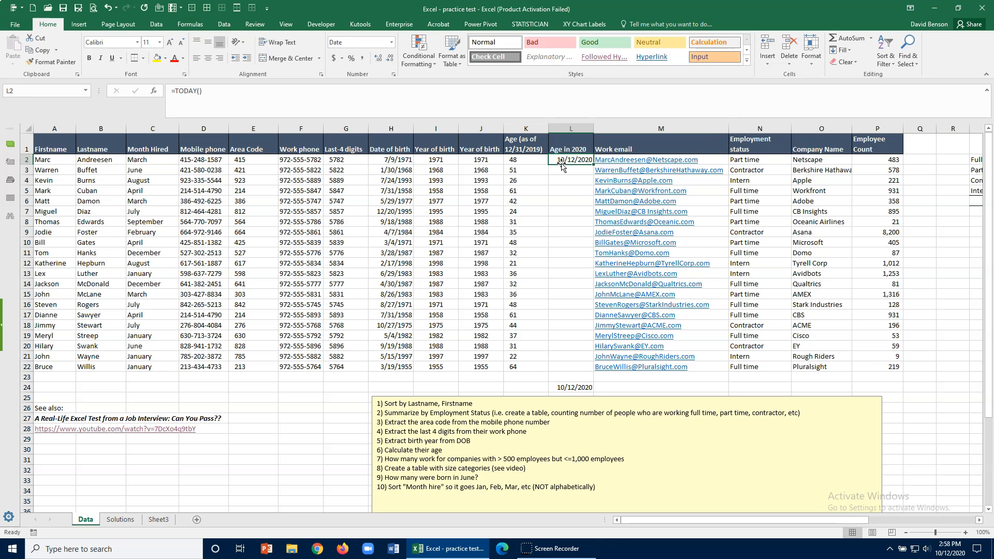
left_click(175, 91)
type("Year(TODAY())")
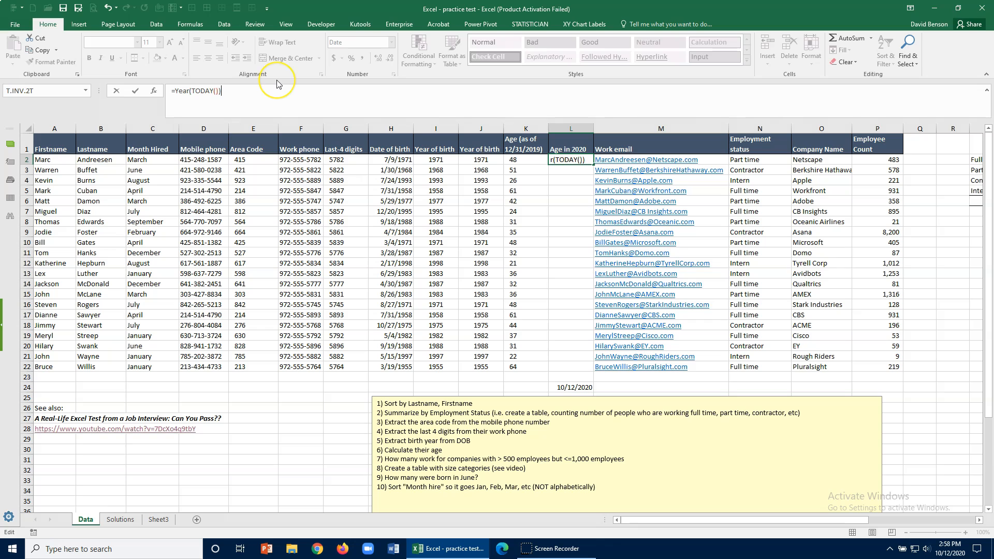
type("-year(")
left_click(385, 161)
- Format L2 as General and fill its age formula down to L22, left-aligned with an indent
left_click(559, 160)
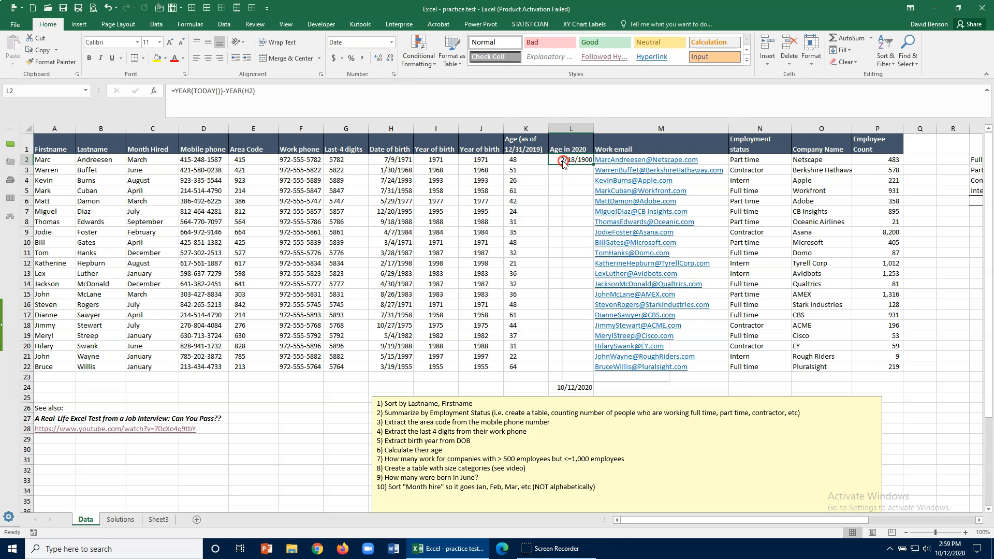
right_click(563, 161)
left_click(600, 336)
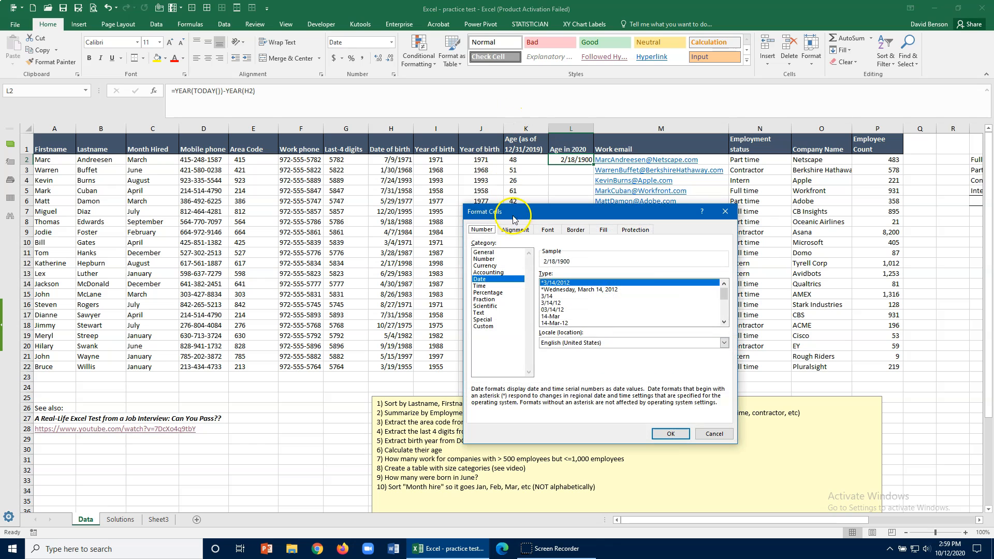
left_click(485, 252)
left_click(670, 433)
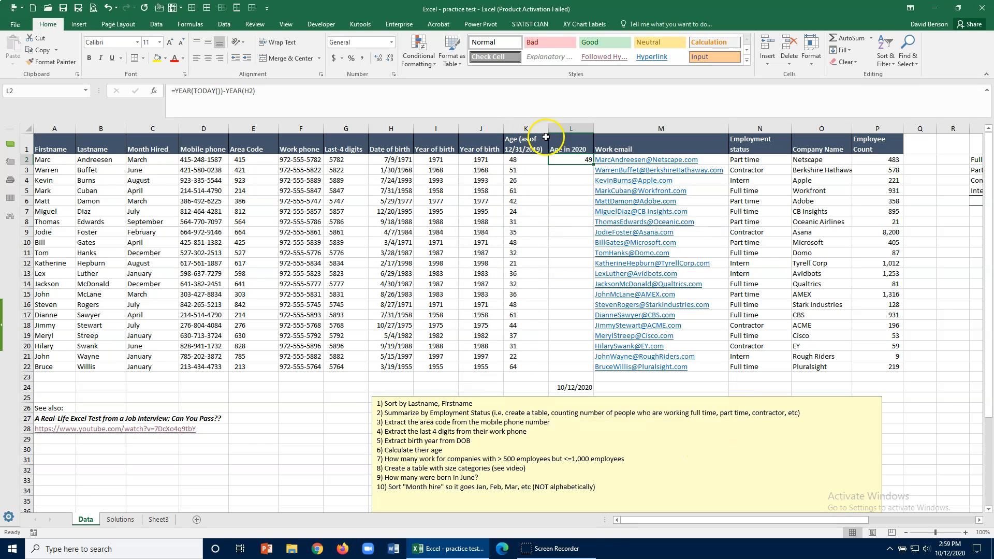
double_click(592, 164)
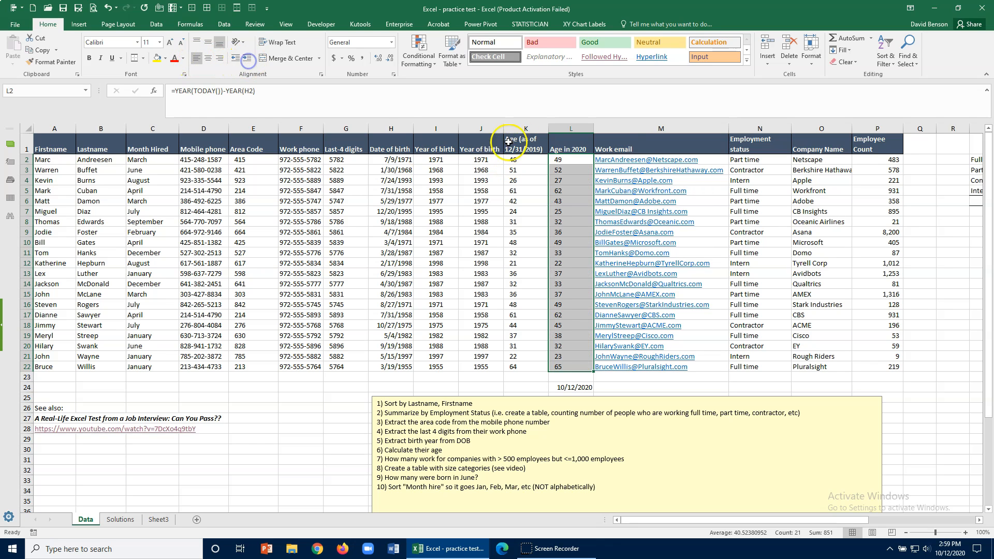
- Insert a column before Age in 2020 and copy that header into L1
right_click(567, 130)
left_click(590, 200)
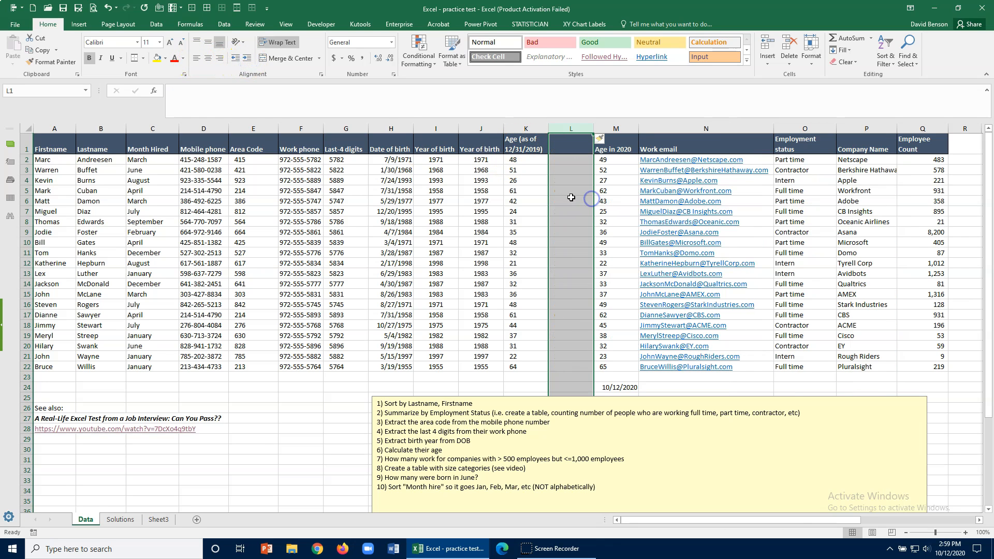
left_click(570, 201)
left_click(624, 145)
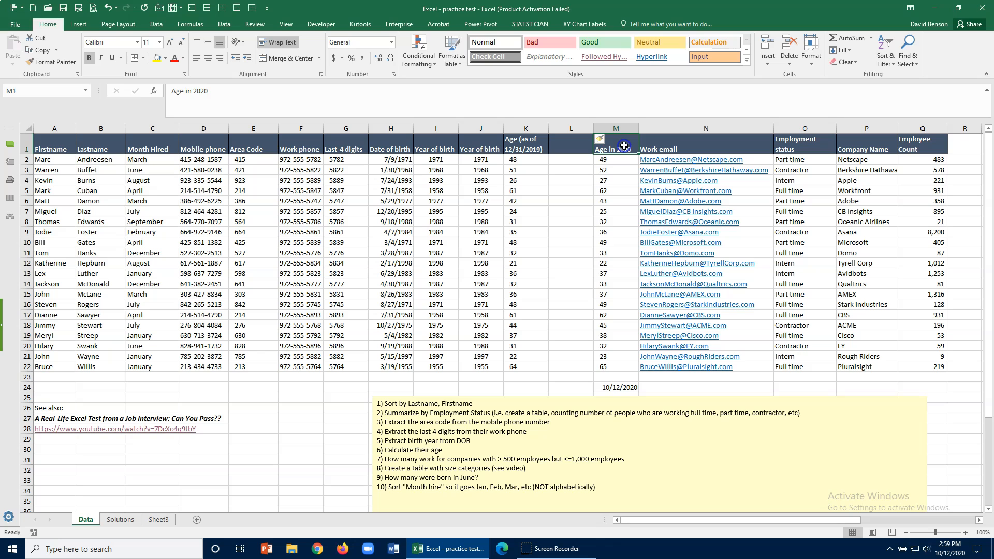
key("ctrl+c")
left_click(556, 153)
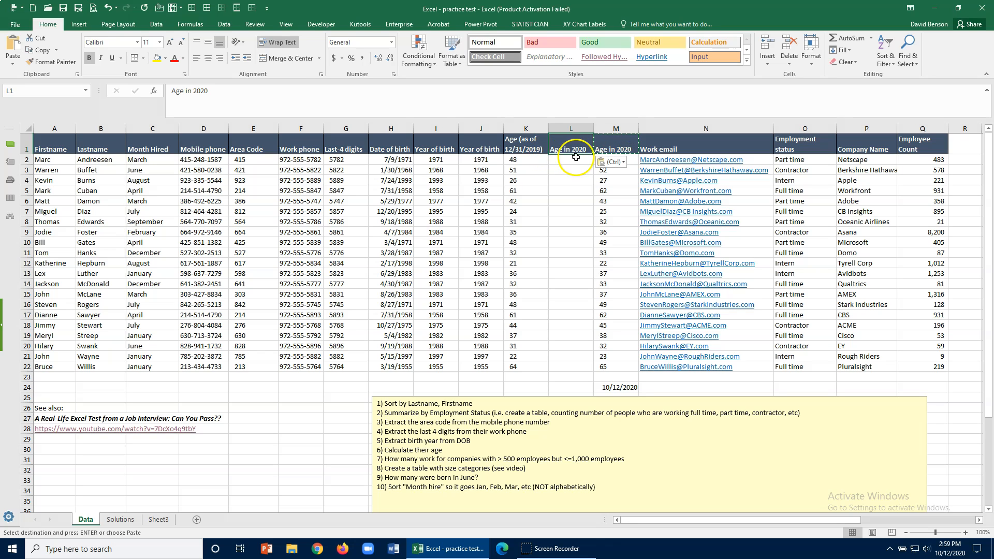
key("Return")
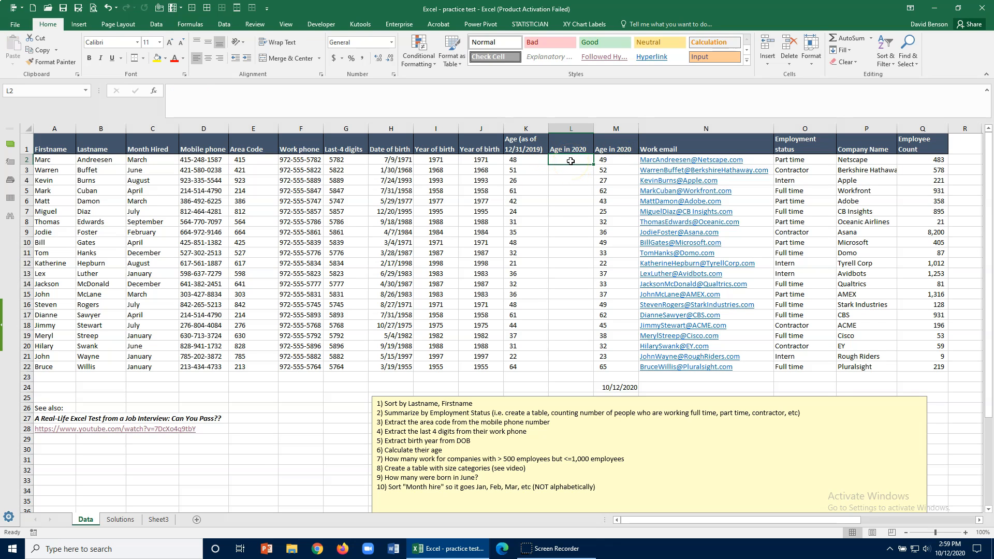
- Enter =TODAY()-H2 in L2 to get the first employee's age in days, and format the cell as General
type("=today()-")
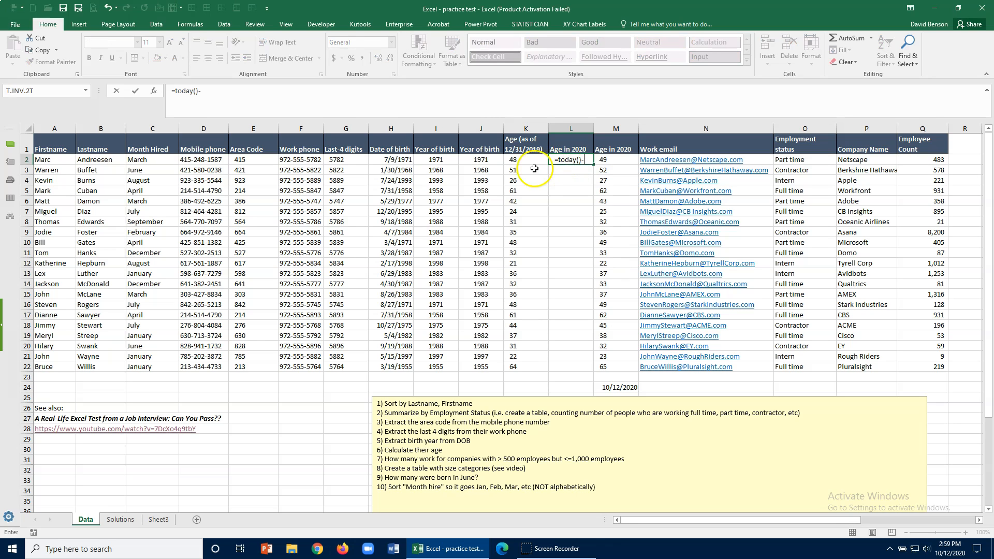
left_click(396, 159)
key("Return")
left_click(564, 161)
right_click(560, 162)
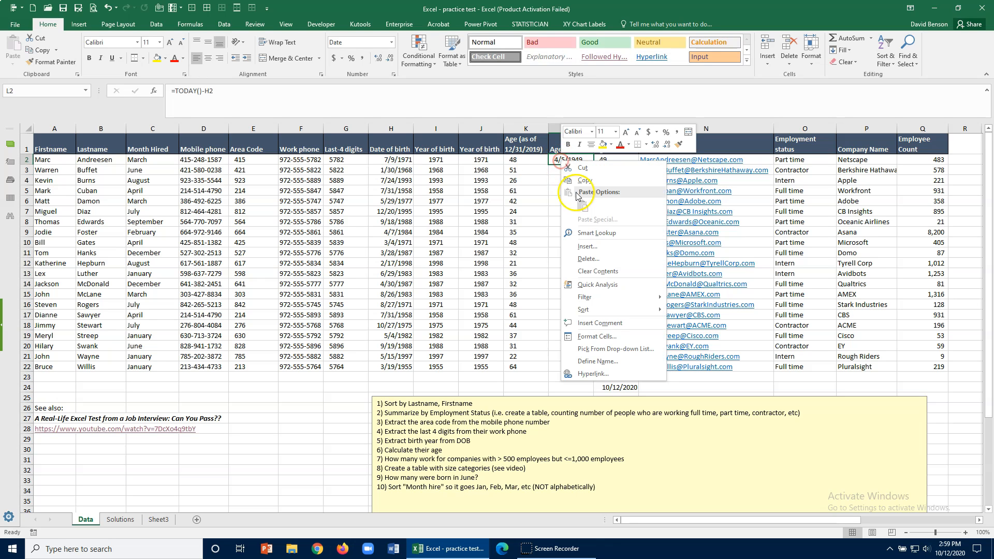
left_click(595, 336)
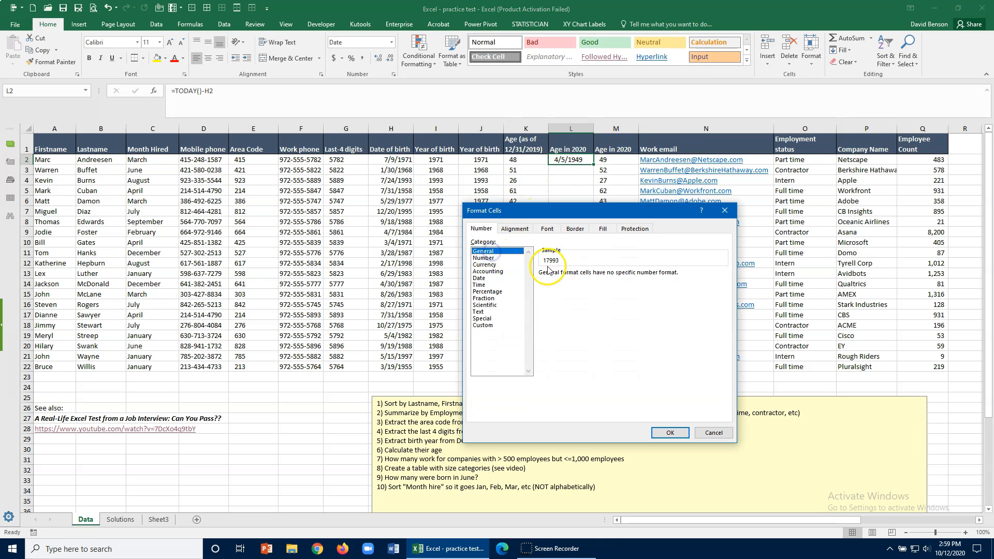
left_click(670, 434)
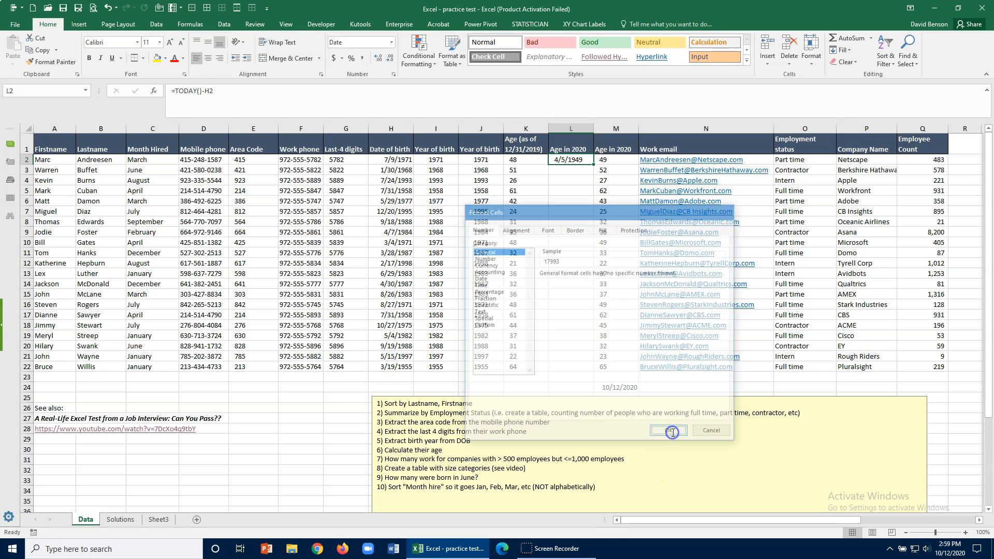
- Convert the L2 result to years by changing its formula to =(TODAY()-H2)/365
left_click(176, 92)
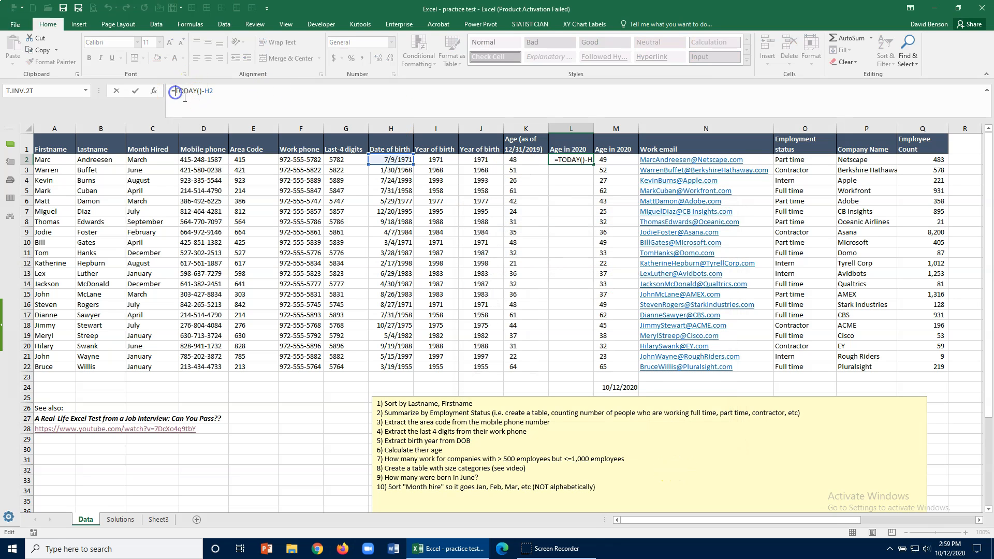
type("(")
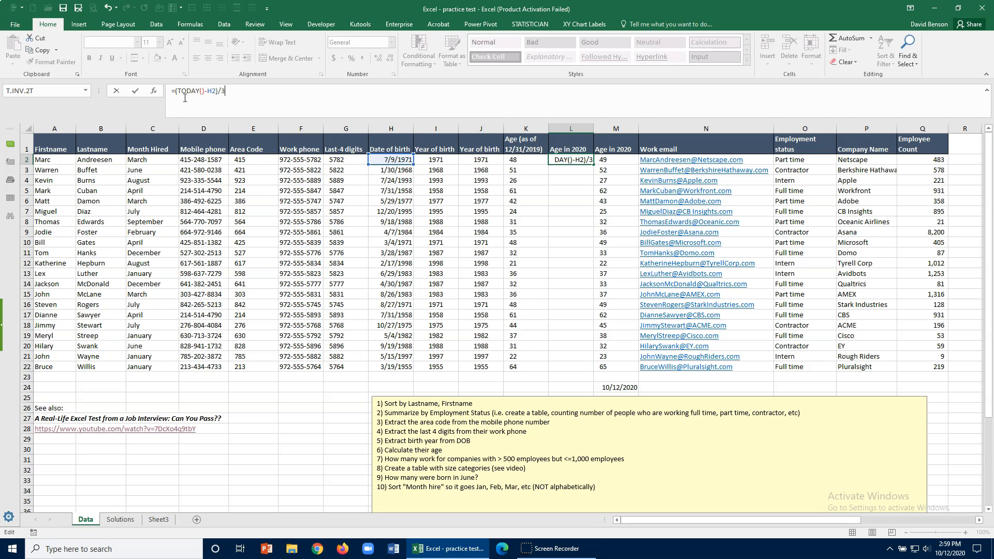
key("Return")
- Format L2 as Number with one decimal place and fill its age formula down to L22
left_click(579, 160)
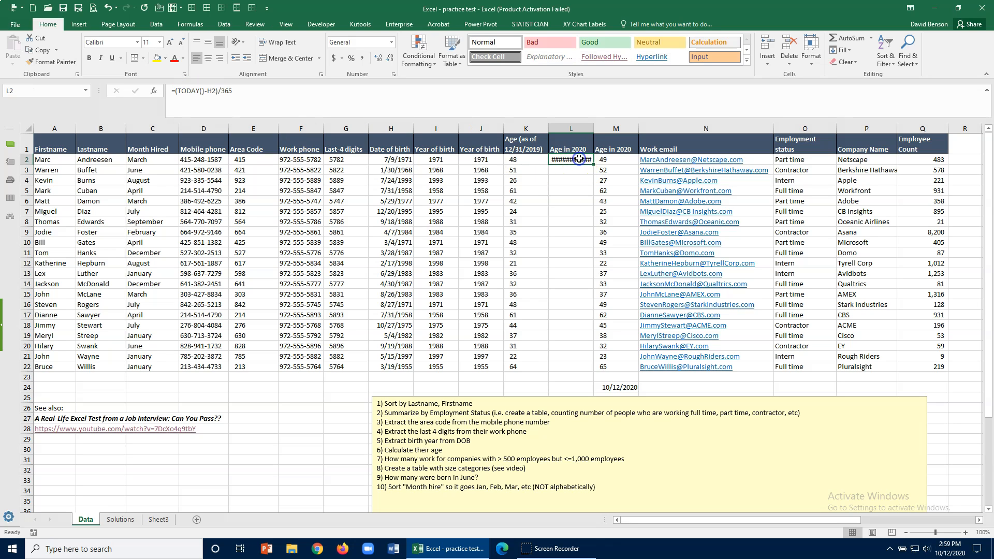
right_click(579, 160)
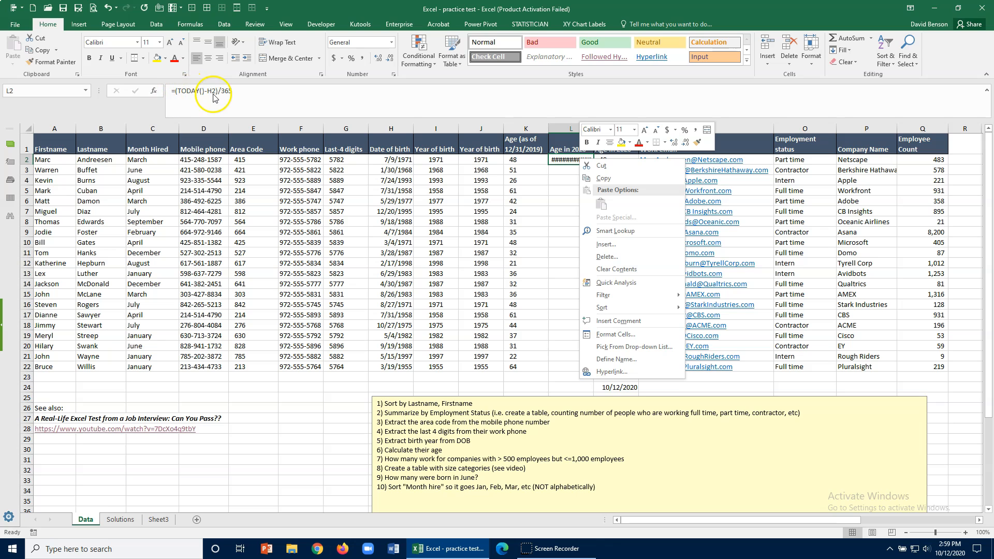
left_click(590, 335)
left_click(475, 260)
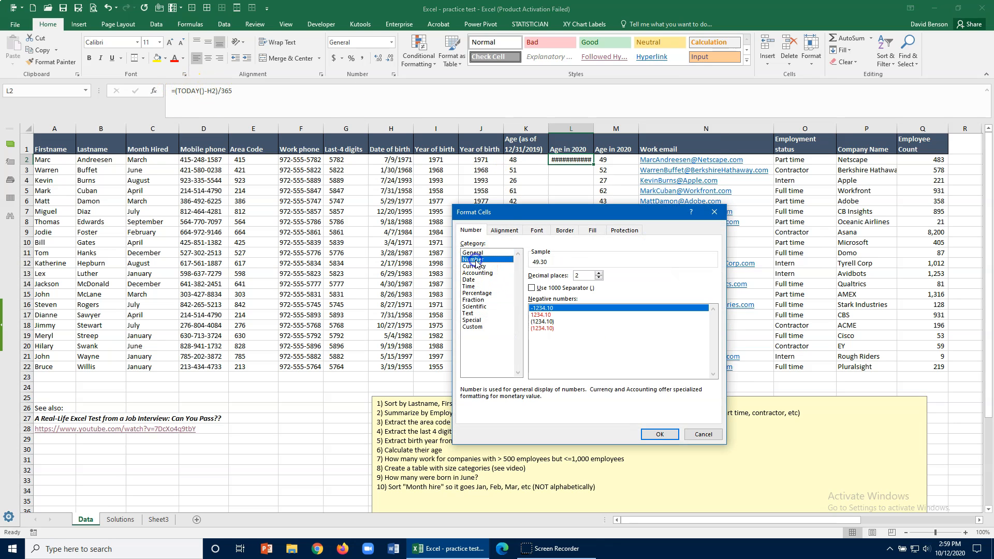
left_click(659, 434)
left_click(389, 59)
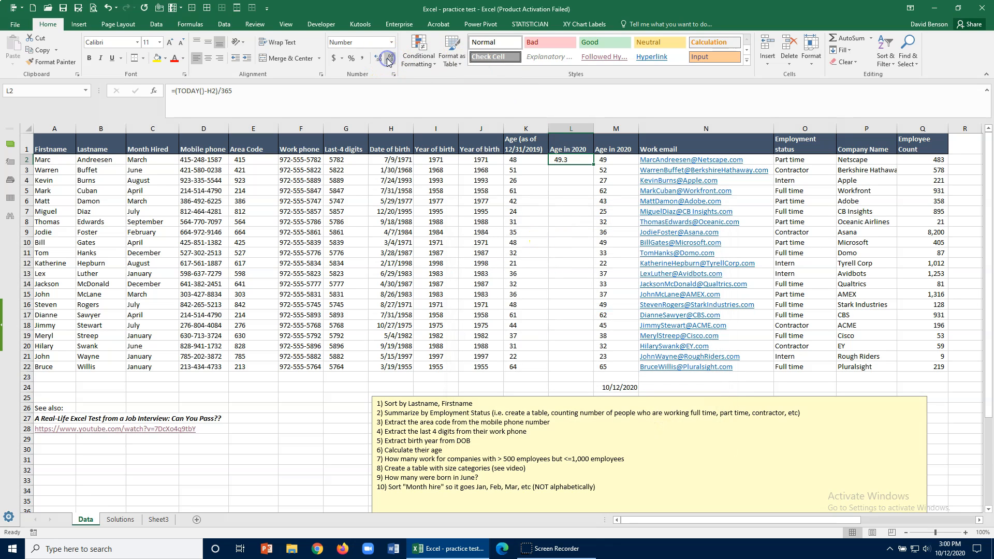
double_click(594, 165)
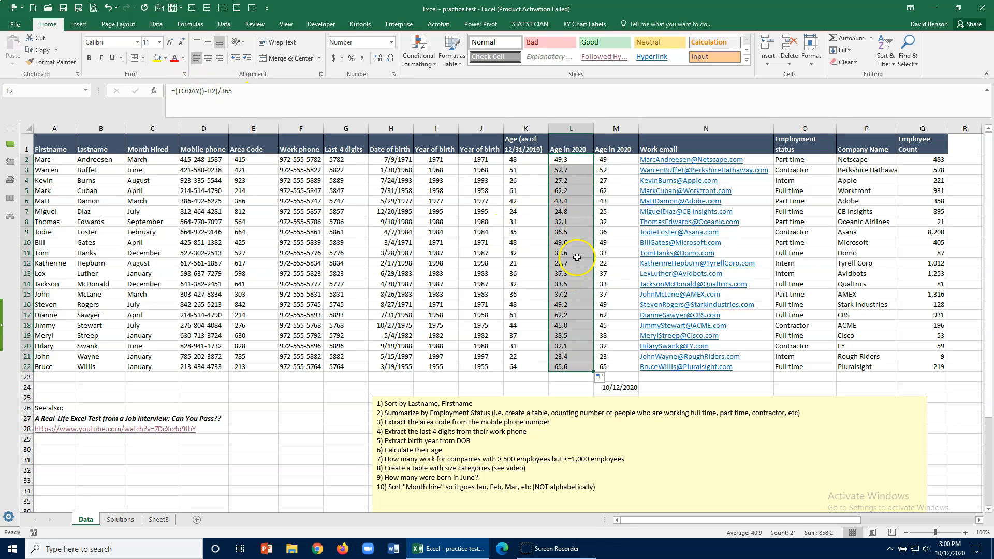
- Compare the row 7 employee's date of birth with the ages and formulas in columns K, L and M
left_click(569, 170)
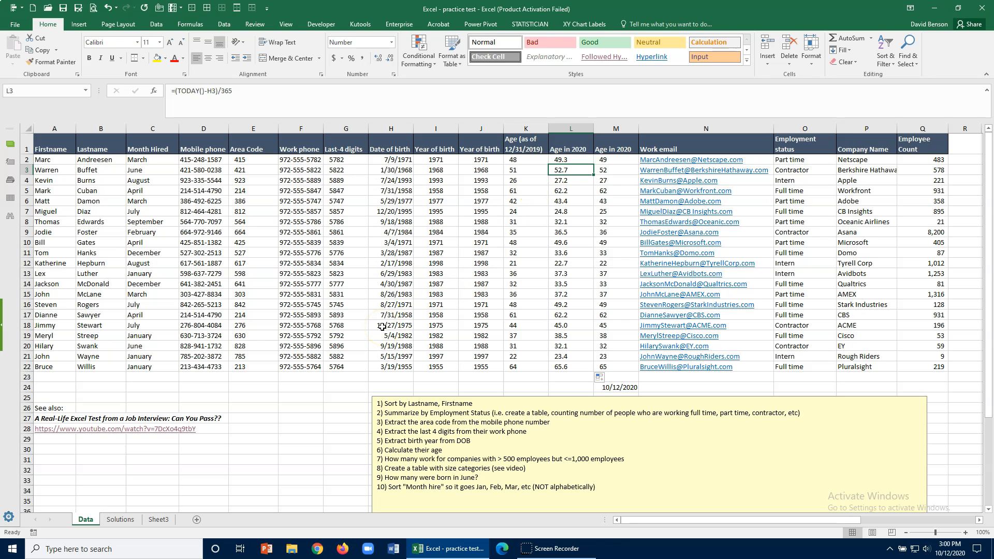
left_click(389, 211)
left_click(385, 329)
left_click(400, 212)
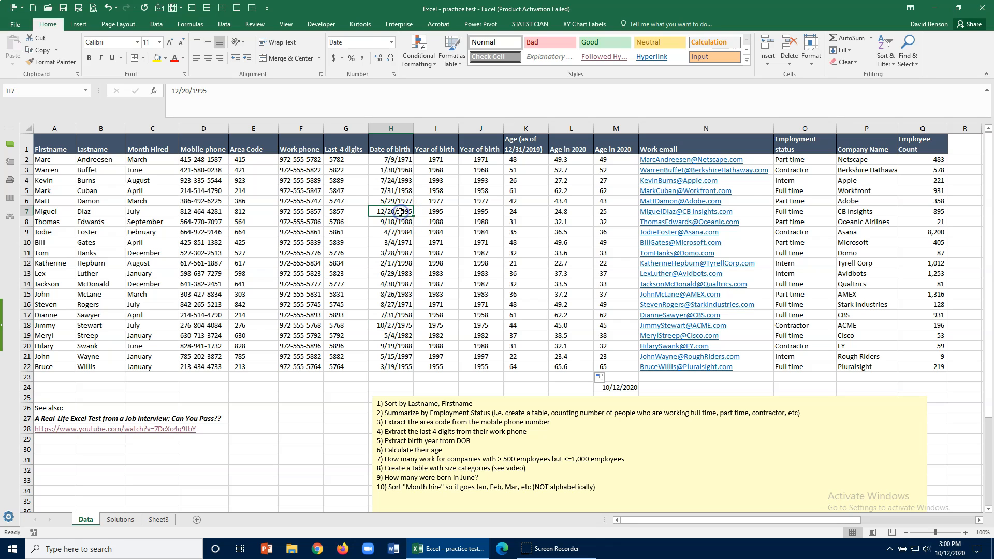
left_click(515, 209)
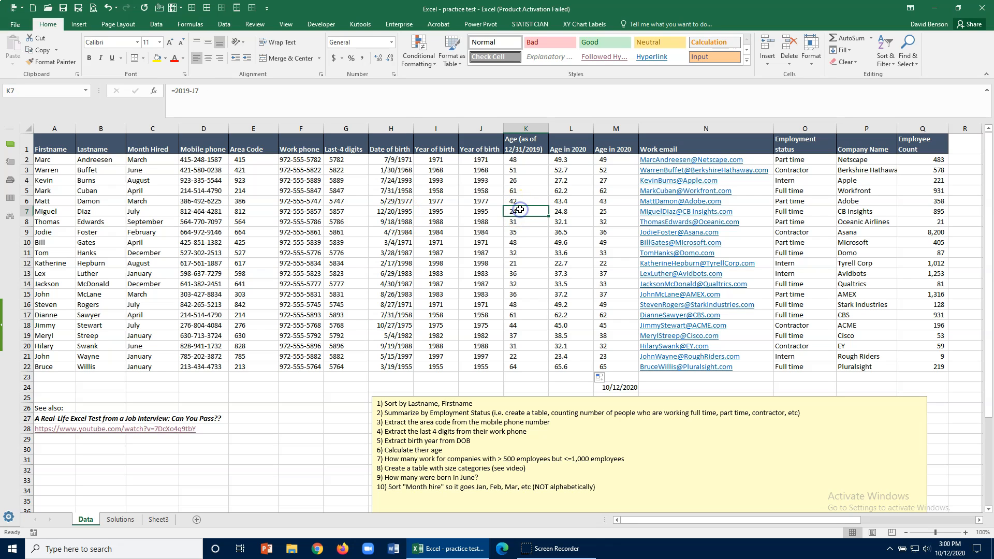
left_click(613, 210)
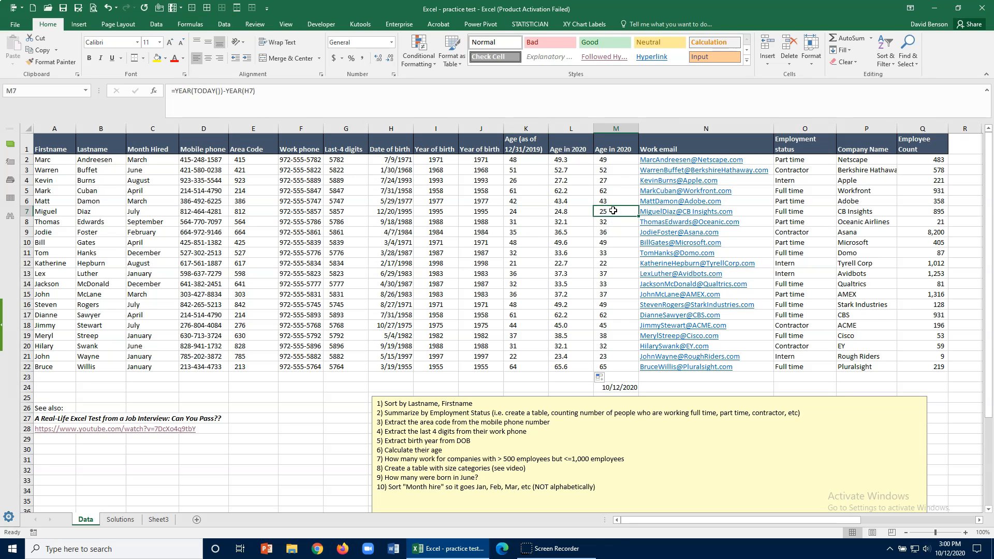
left_click(576, 214)
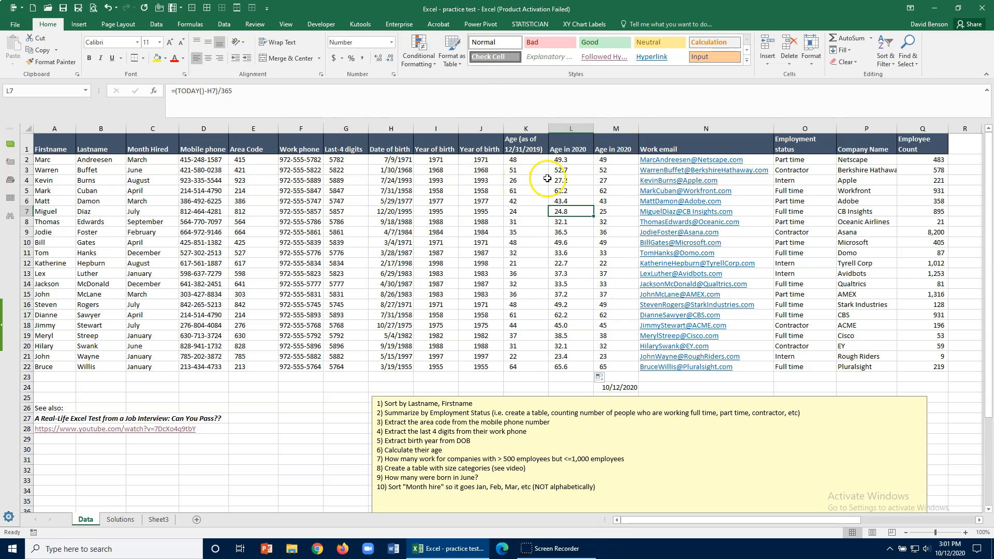
left_click(515, 144)
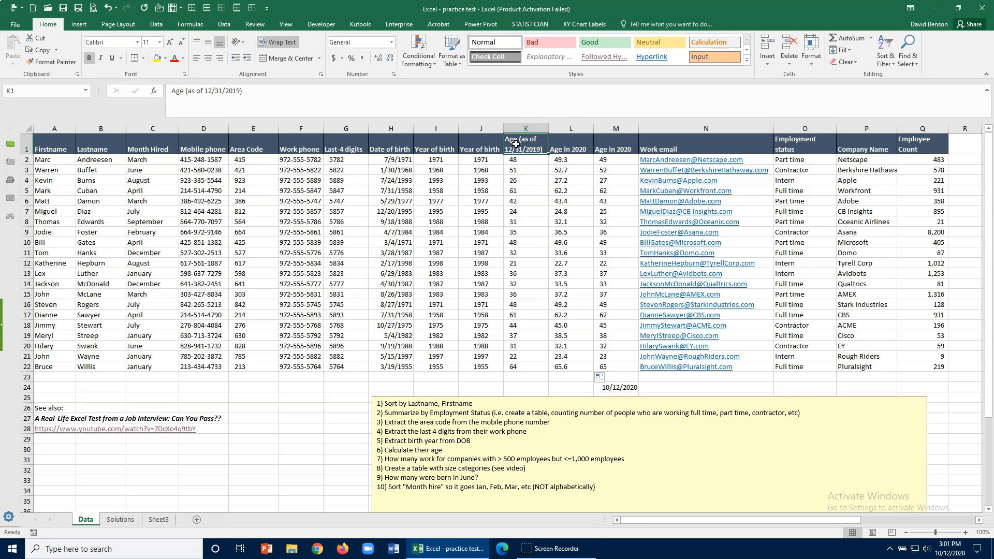
left_click(619, 149)
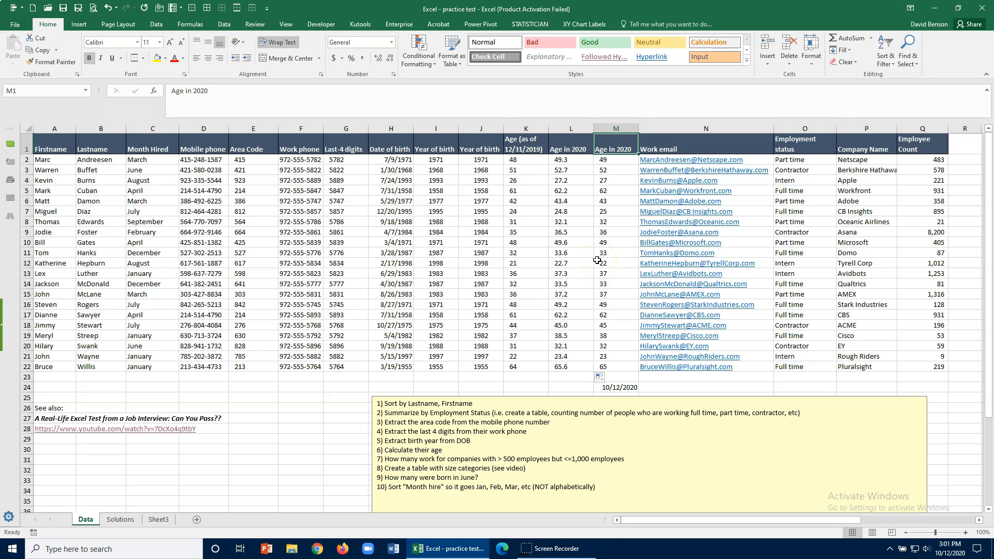
left_click(385, 211)
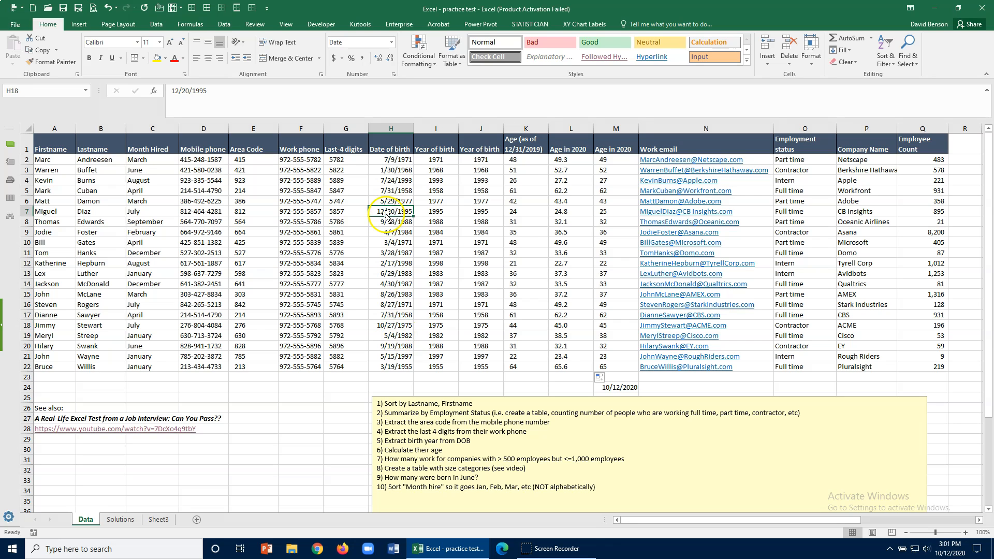
left_click(609, 210)
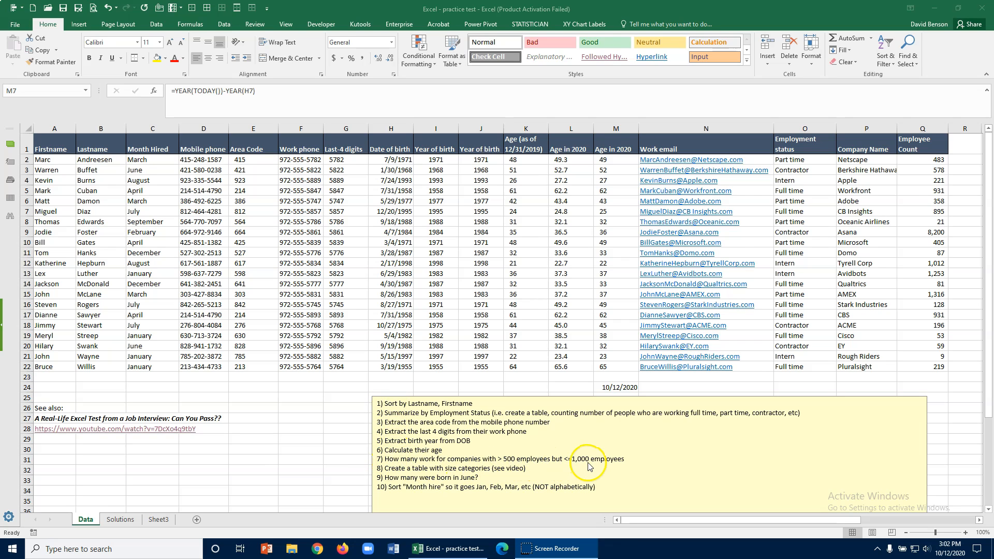
- Narrow the yellow task-list text box below the data so its far edge falls within column O
left_click(576, 345)
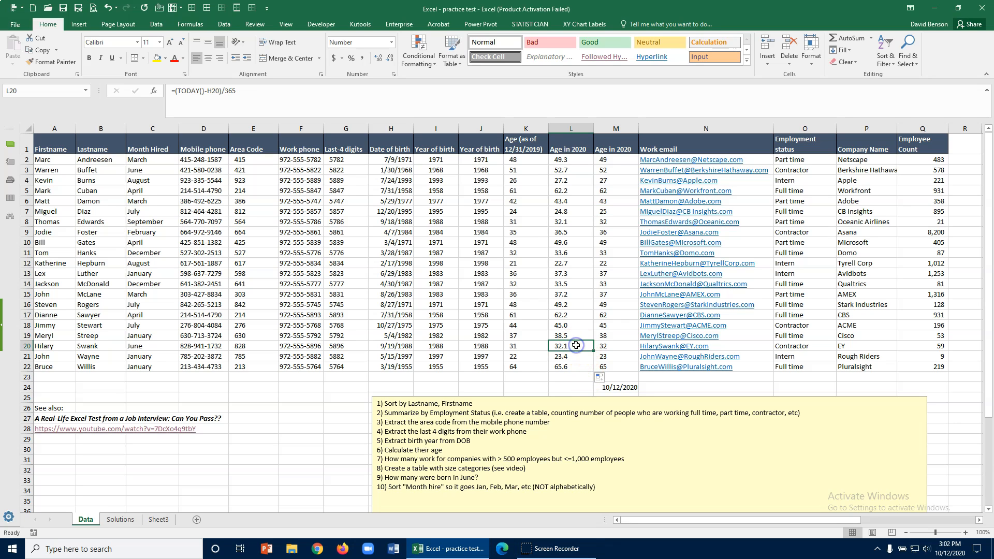
key("Right")
key("Right")
key("Right")
key("Right")
key("Right")
key("Right")
key("Right")
key("Right")
key("Right")
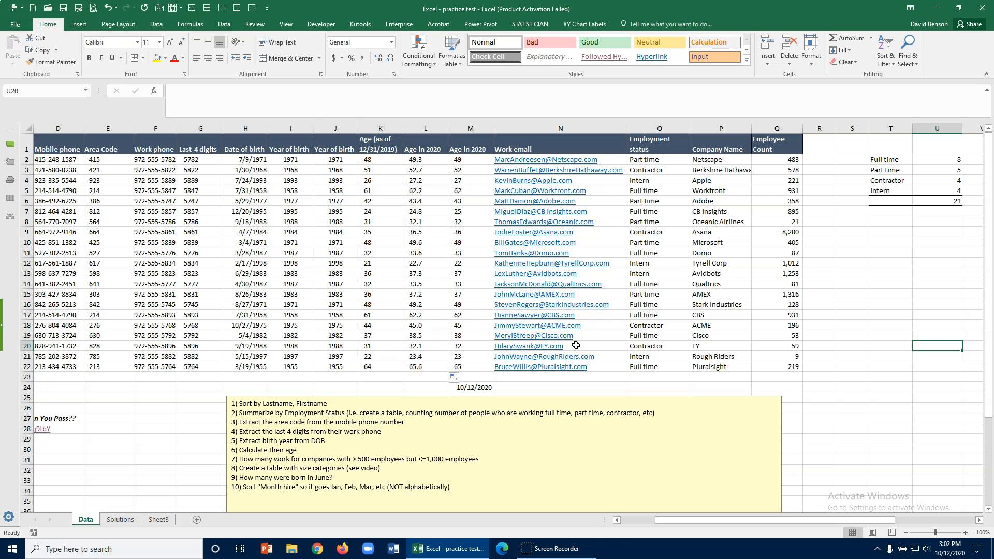
scroll(576, 345, "down", 2)
scroll(583, 342, "up", 1)
left_click(695, 356)
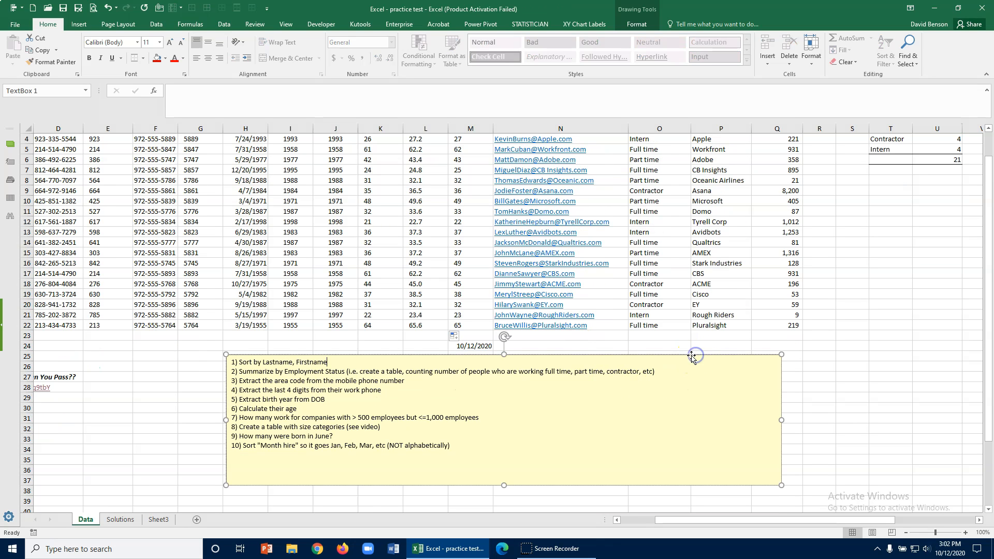
left_click_drag(766, 414, 671, 410)
scroll(729, 412, "up", 1)
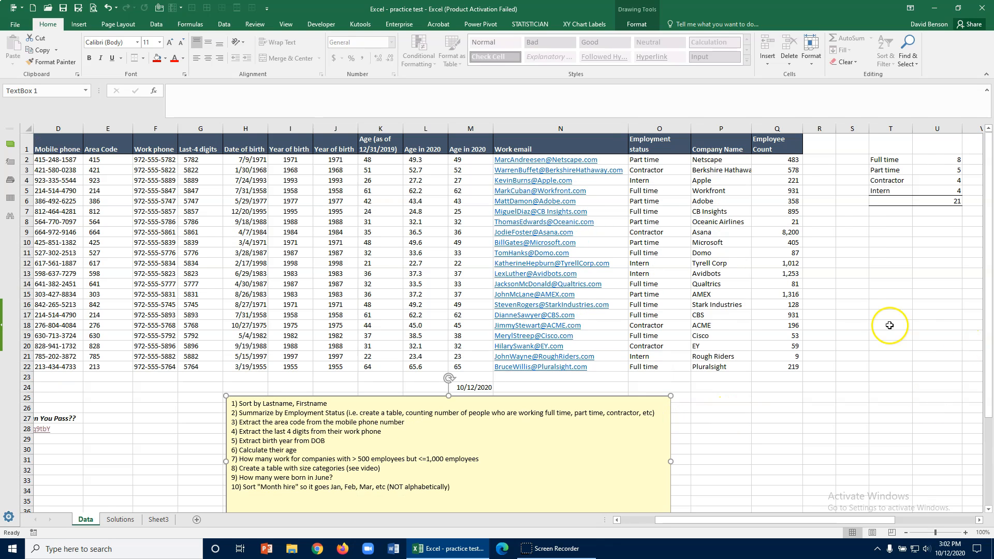
- Check the range name of the employee counts in Q2:Q22 and turn on filtering for the data table's header row
left_click_drag(779, 161, 779, 367)
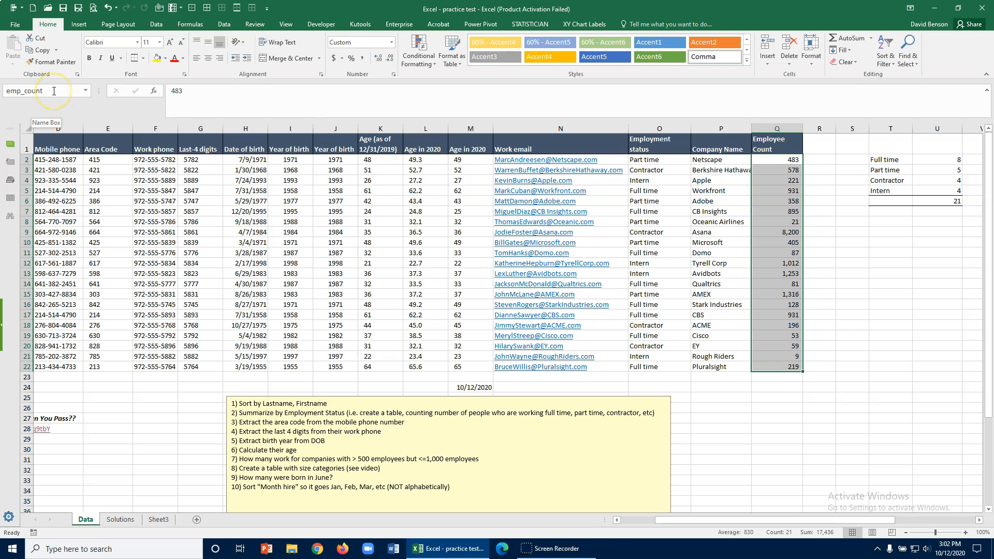
left_click(714, 276)
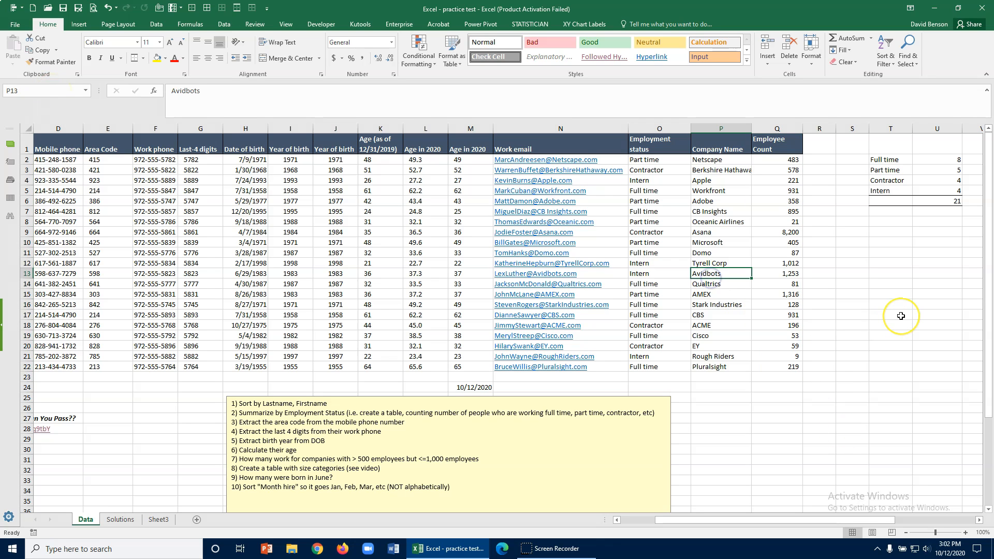
left_click(788, 143)
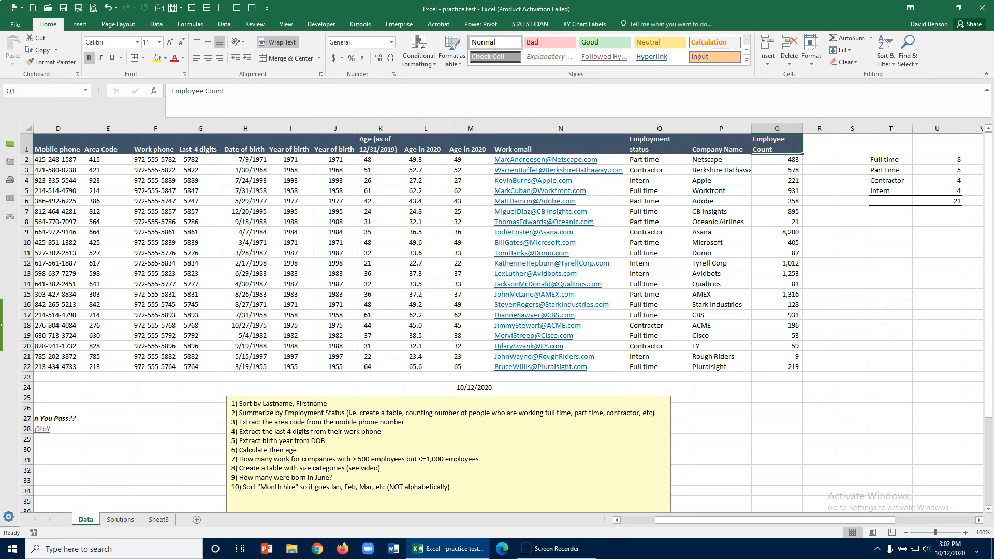
left_click(230, 25)
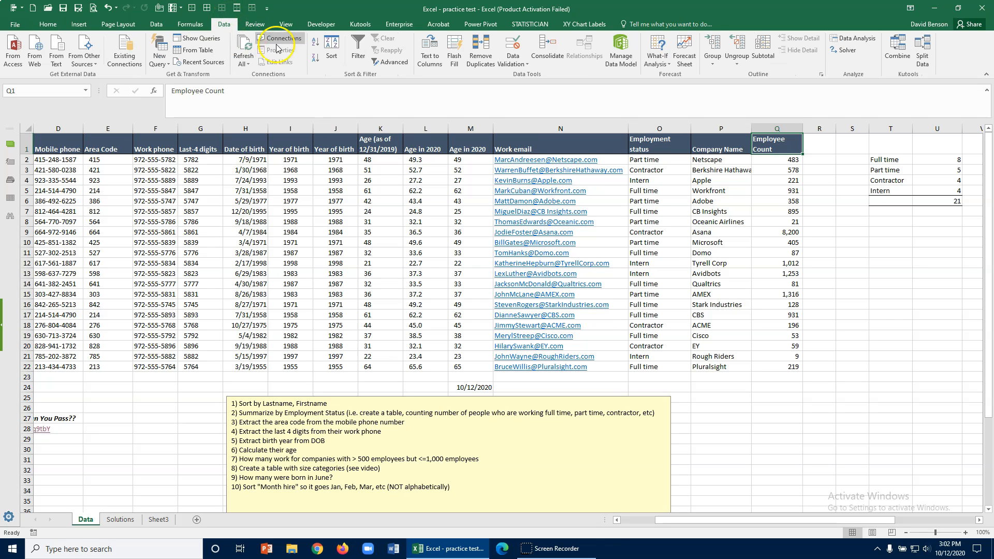
left_click(355, 54)
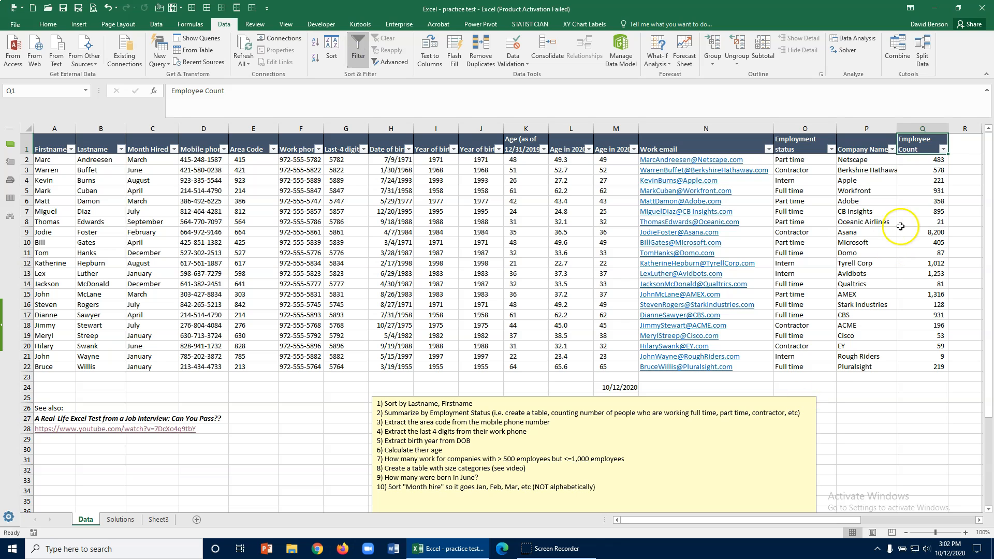
- Filter Employee Count with a custom filter for values greater than 500 and less than or equal to 1000
left_click(945, 149)
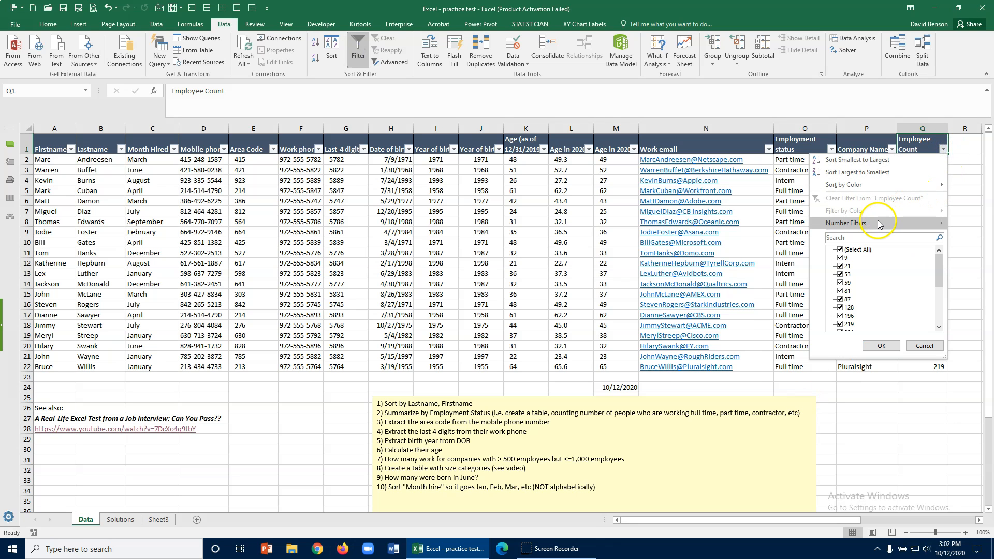
mouse_move(879, 224)
left_click(759, 263)
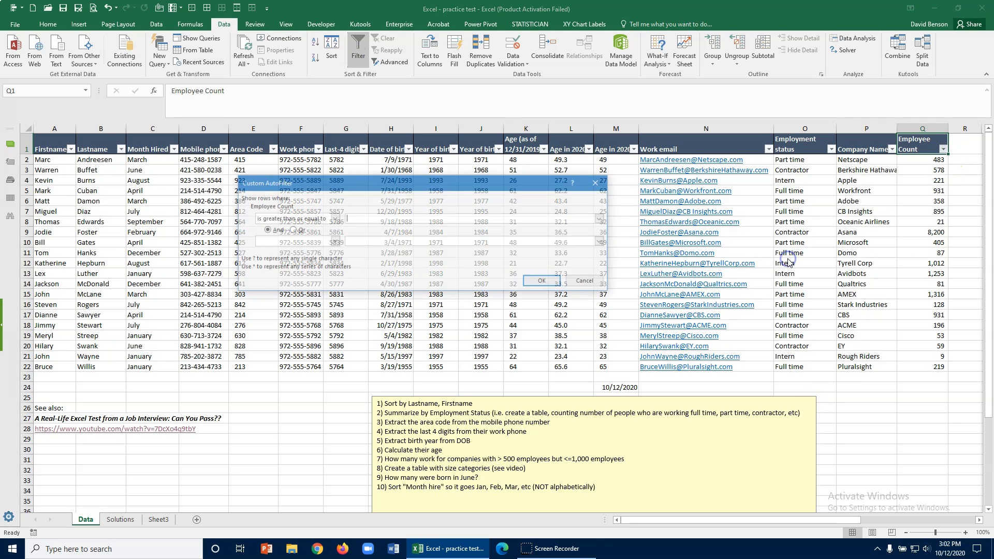
left_click(382, 219)
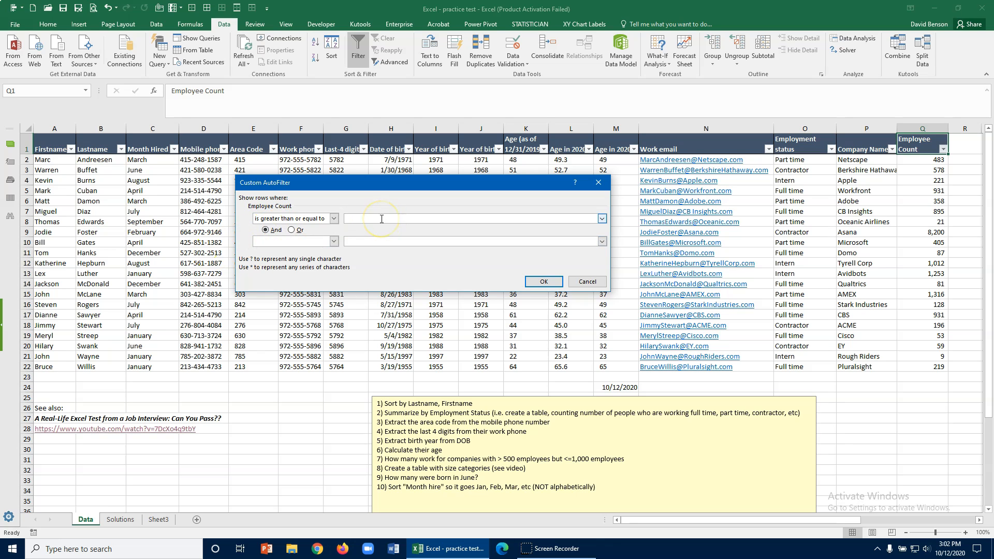
left_click(333, 218)
left_click(313, 243)
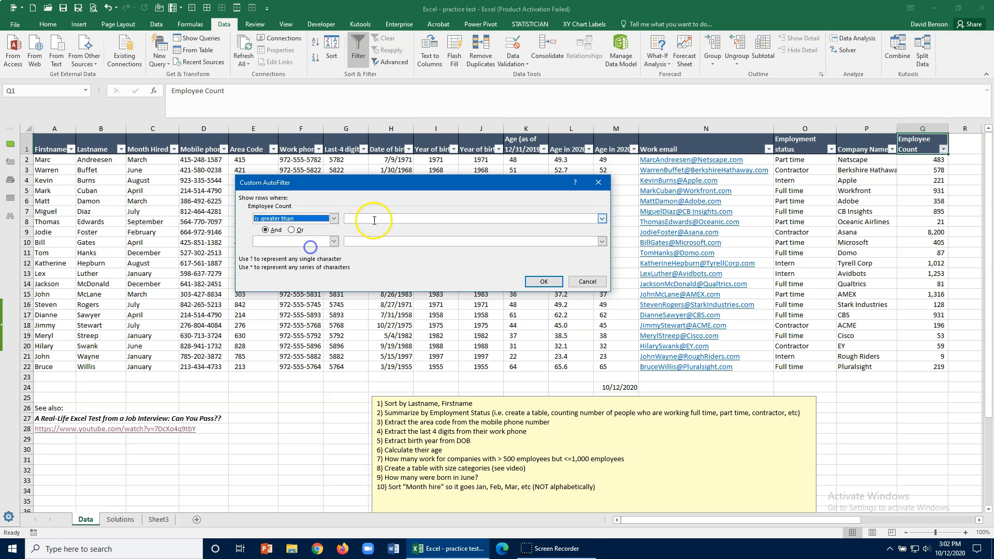
type("500")
left_click(334, 241)
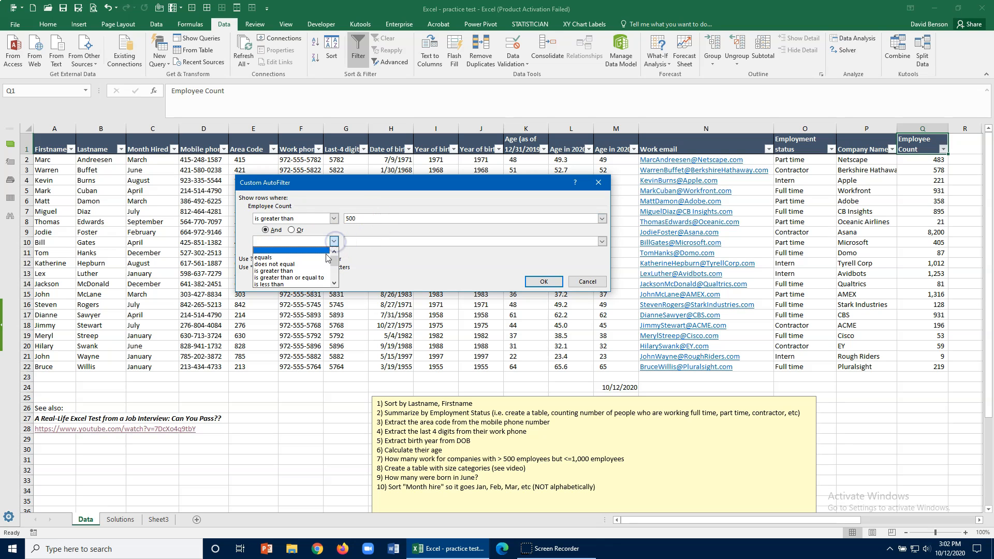
scroll(327, 267, "down", 1)
left_click(306, 284)
left_click(377, 241)
type("1")
key("Return")
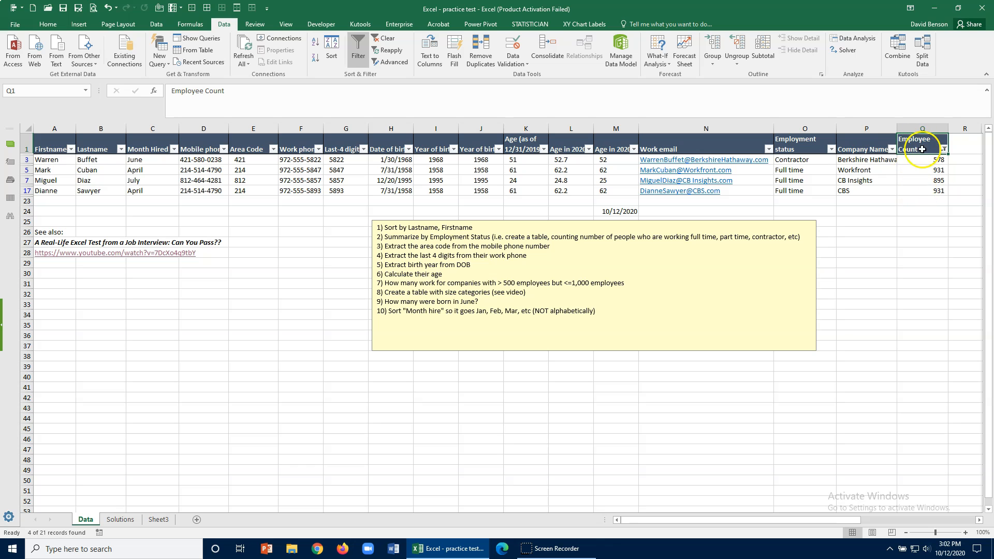
- Check the count of the filtered Employee Count values and clear the filter from the data table
left_click_drag(915, 160, 918, 189)
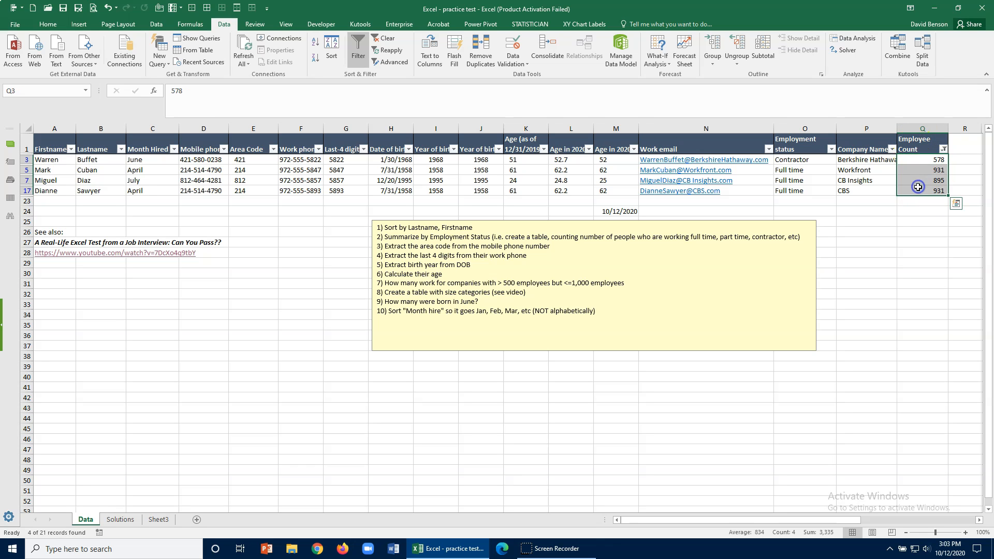
left_click(385, 38)
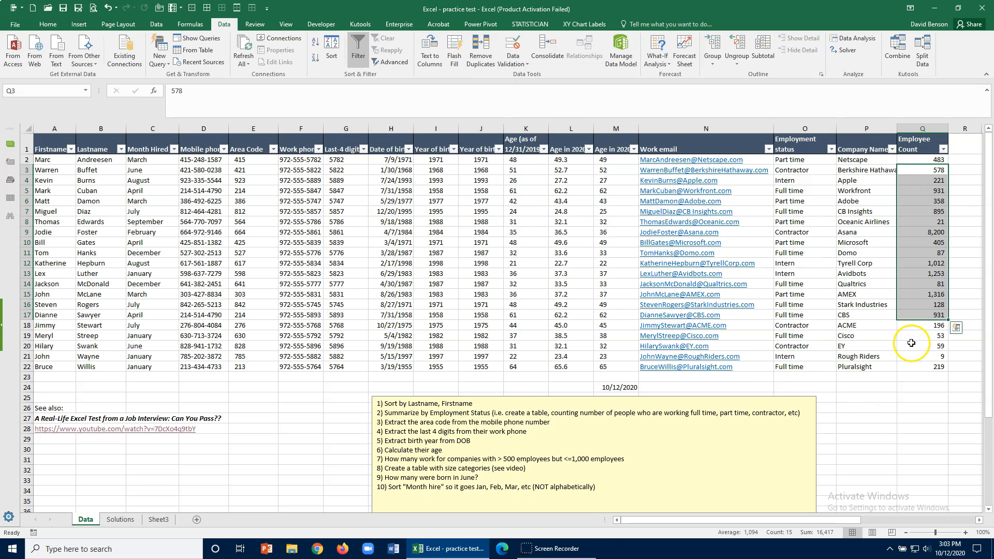
left_click(923, 232)
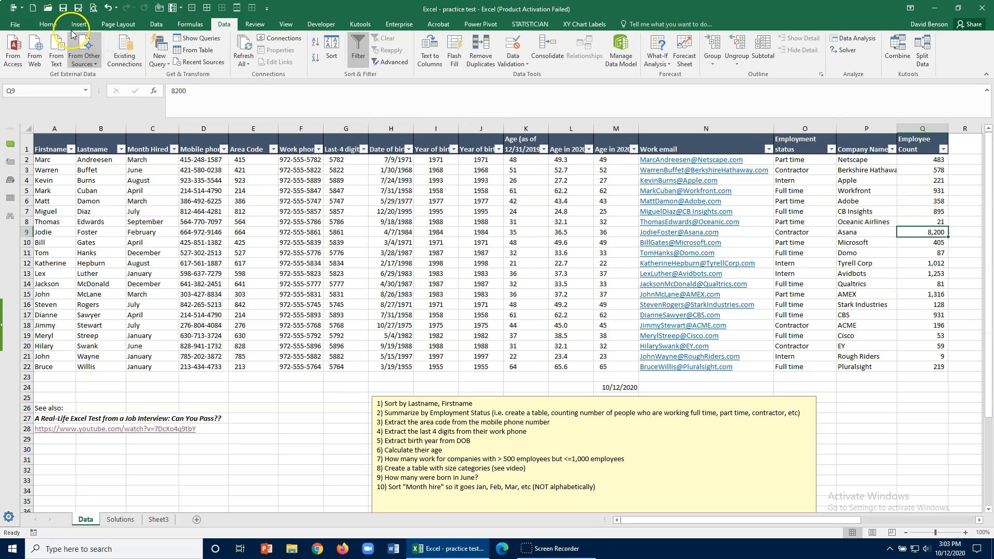
left_click(47, 23)
left_click_drag(934, 160, 938, 364)
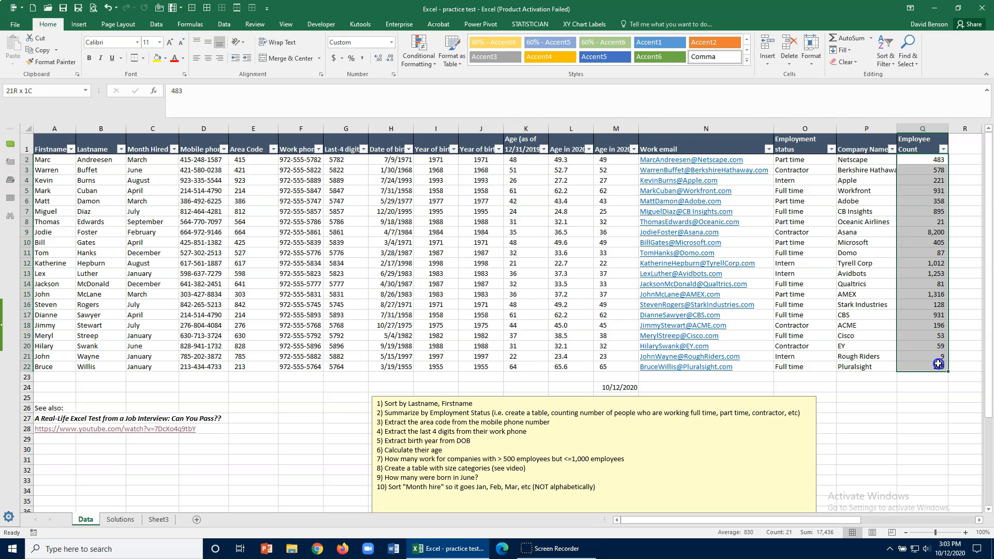
left_click(433, 67)
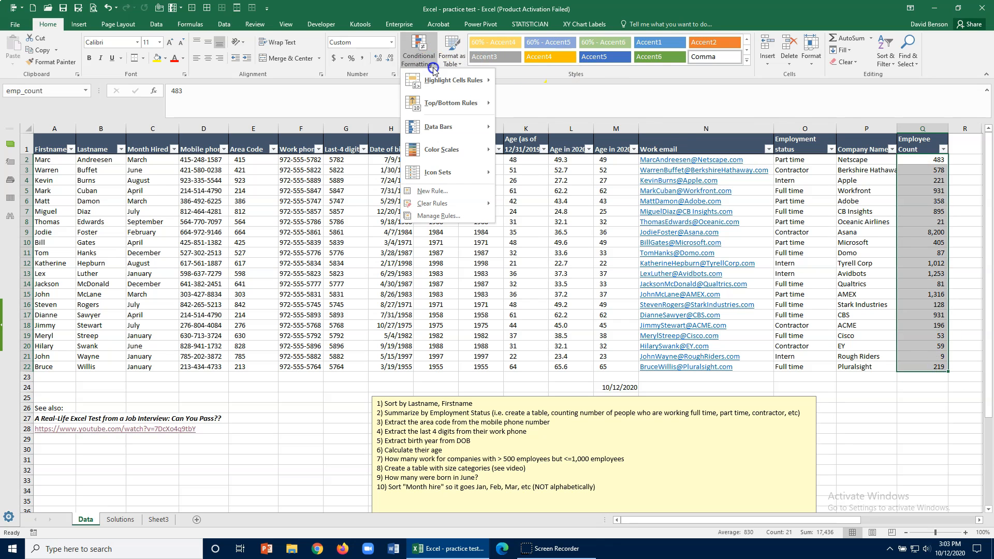
mouse_move(435, 79)
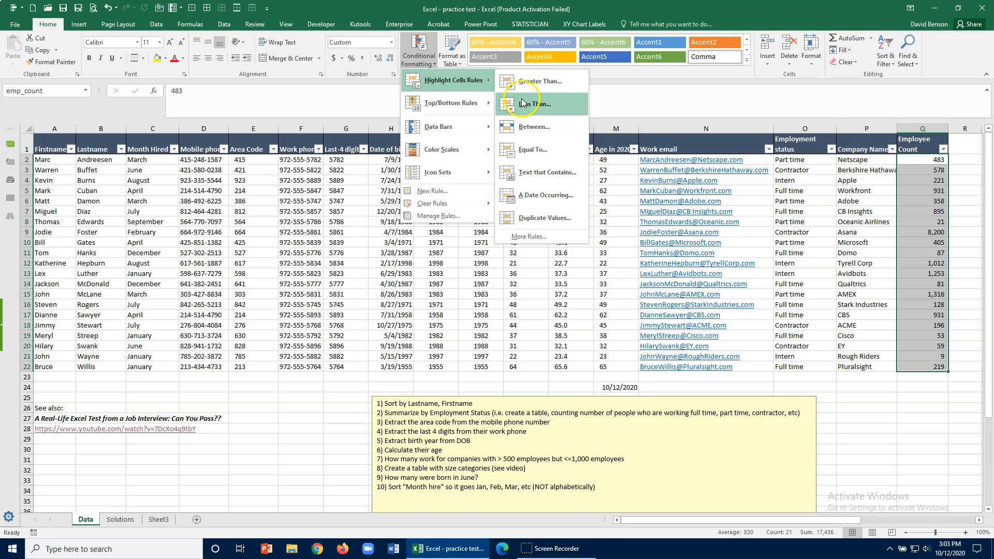
left_click(538, 81)
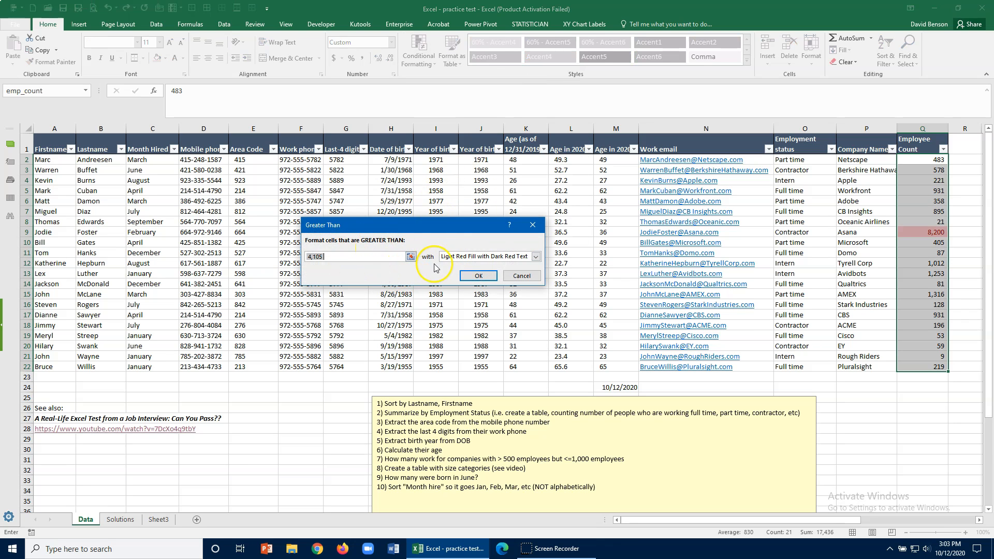
left_click(507, 277)
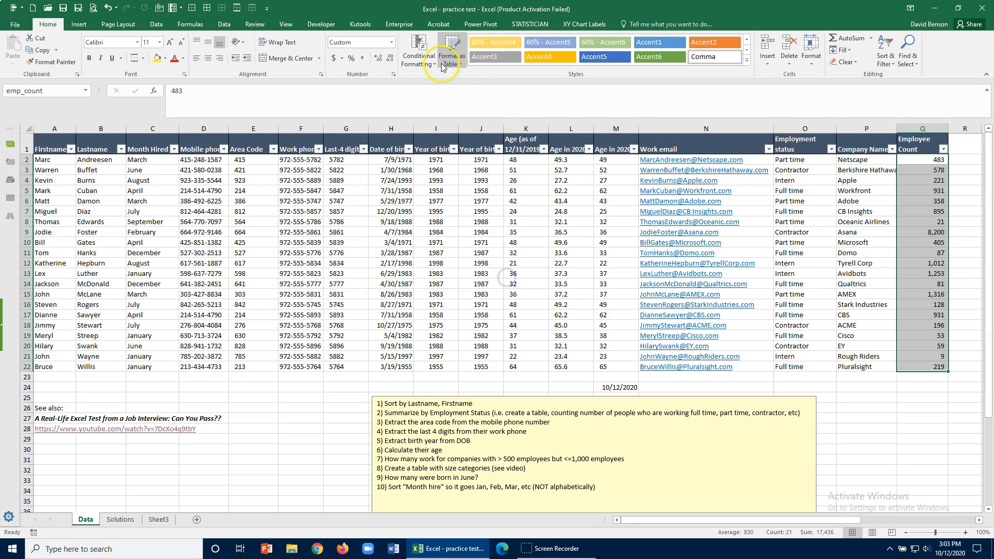
- Highlight employee counts between 501 and 1000 in Q2:Q22 using conditional formatting with light red fill and dark red text
left_click(430, 61)
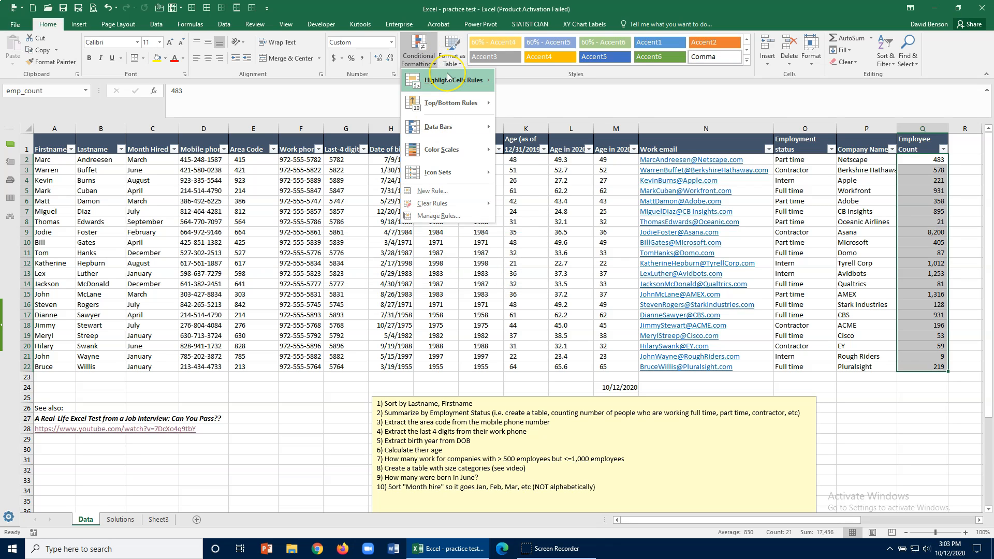
mouse_move(448, 78)
left_click(523, 127)
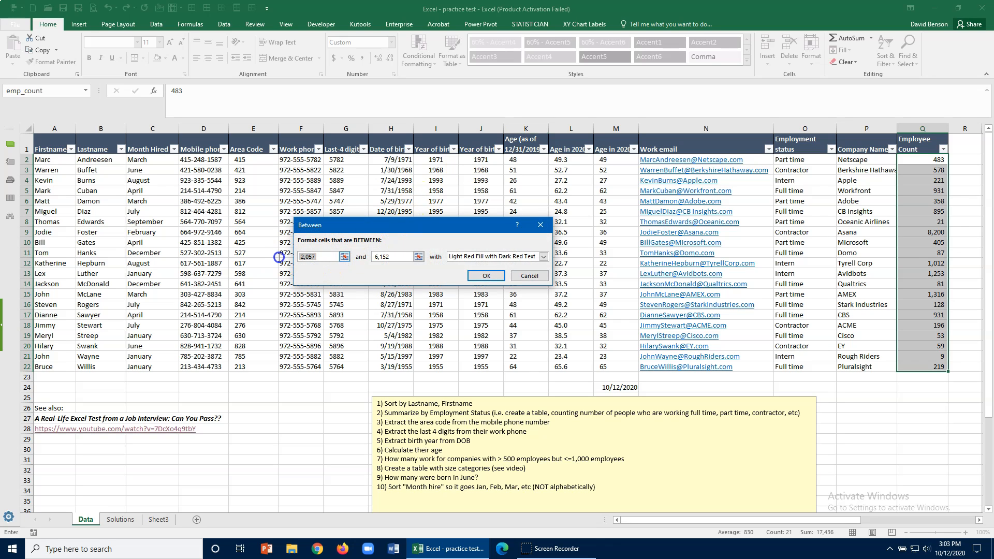
type("501")
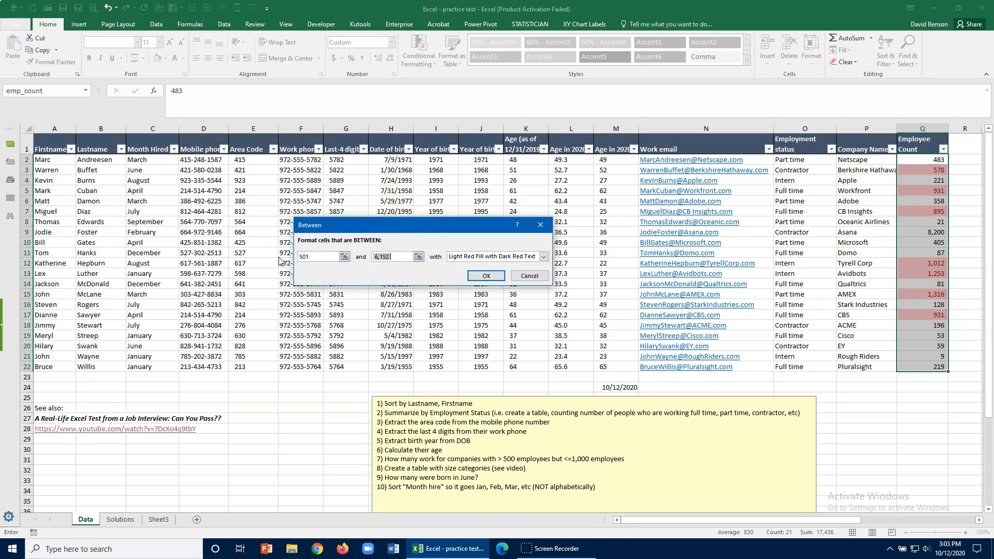
type("1000")
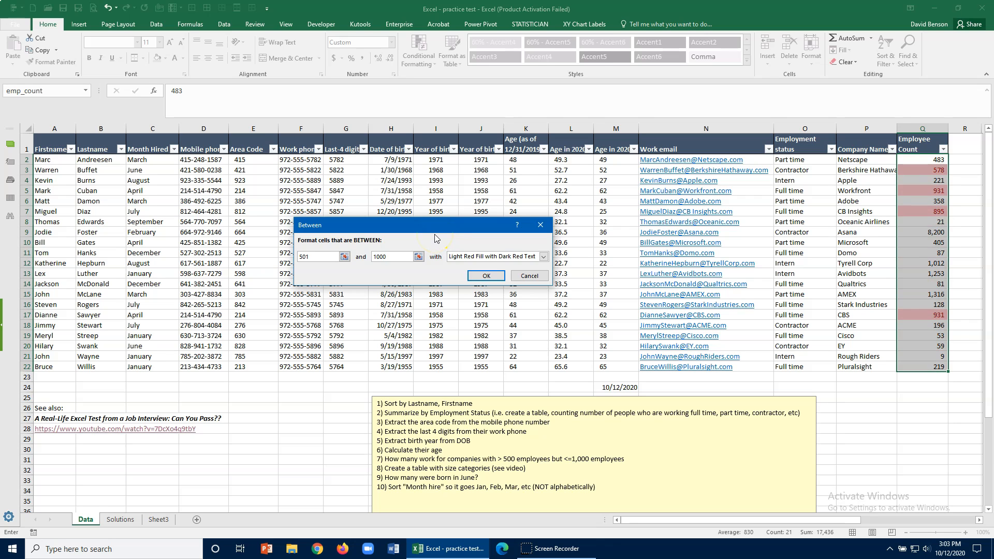
left_click(486, 275)
left_click(875, 273)
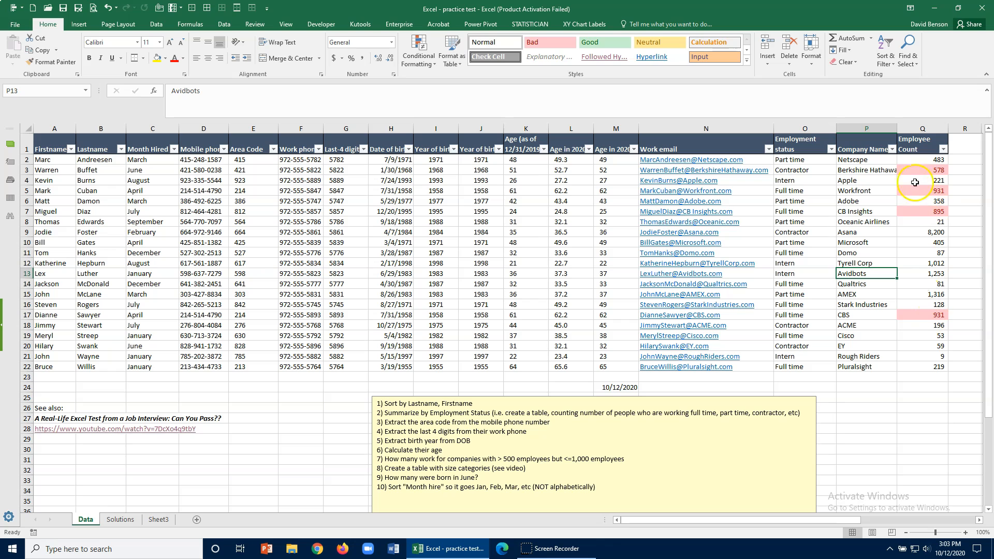
- Delete the highlighting rule from the employee counts and clear conditional formatting rules from the entire sheet
left_click_drag(925, 158, 922, 366)
left_click(434, 64)
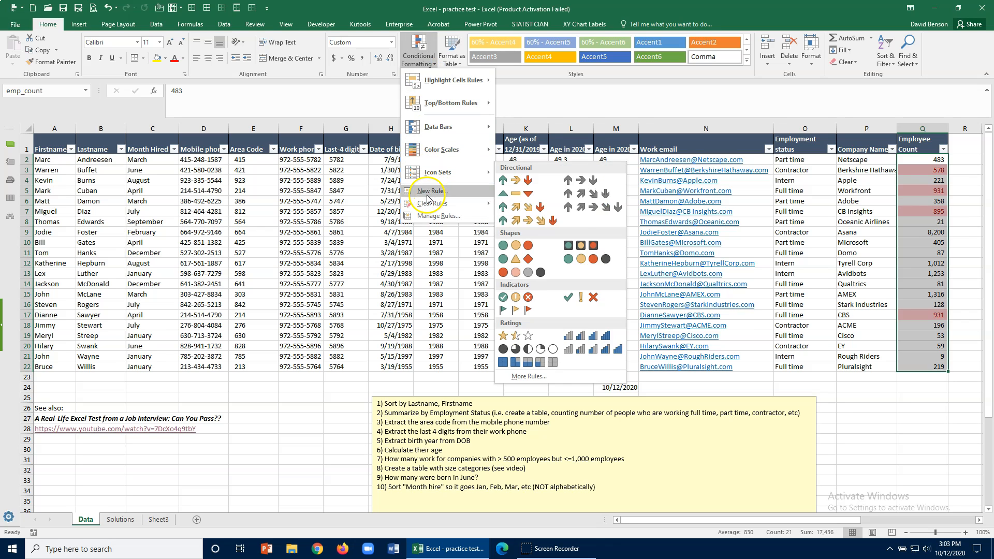
left_click(428, 216)
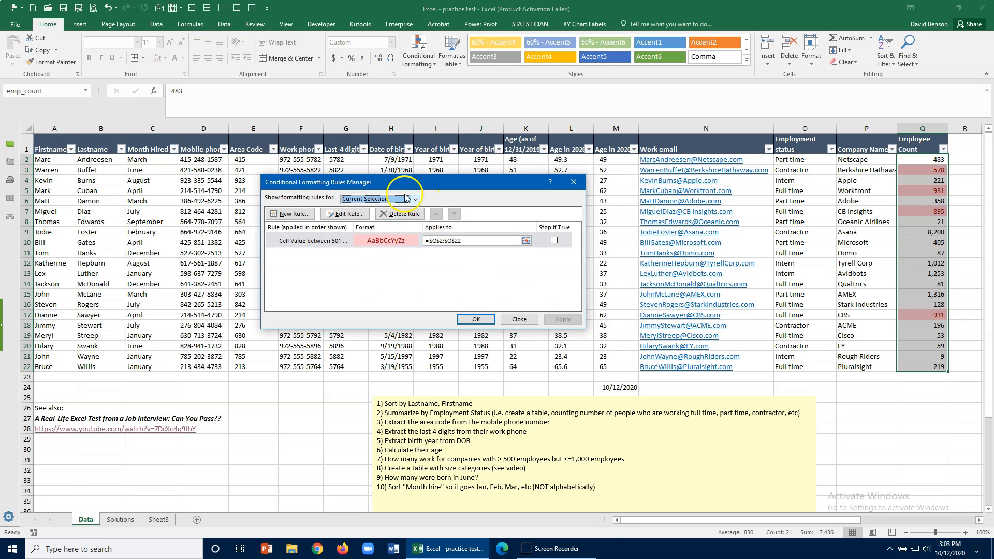
left_click(329, 243)
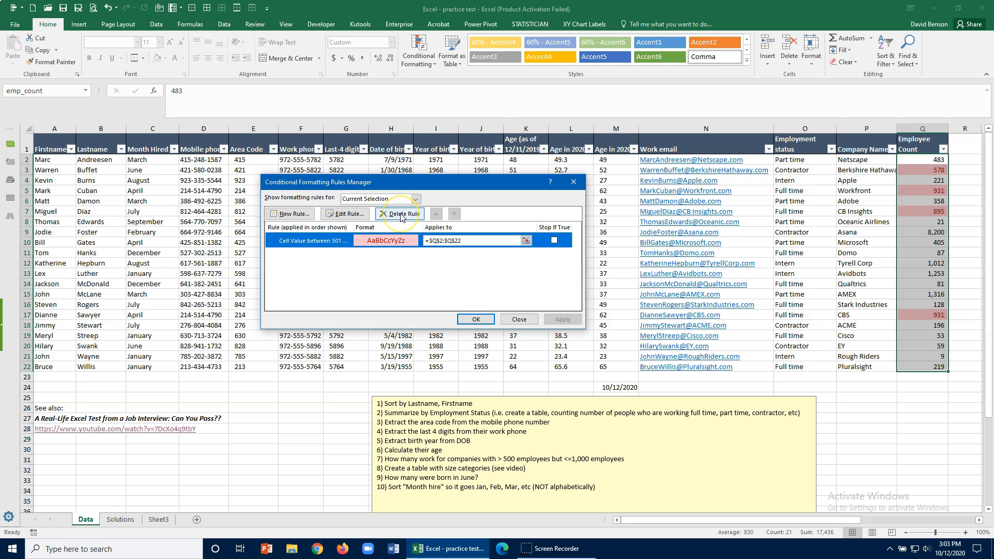
left_click(401, 214)
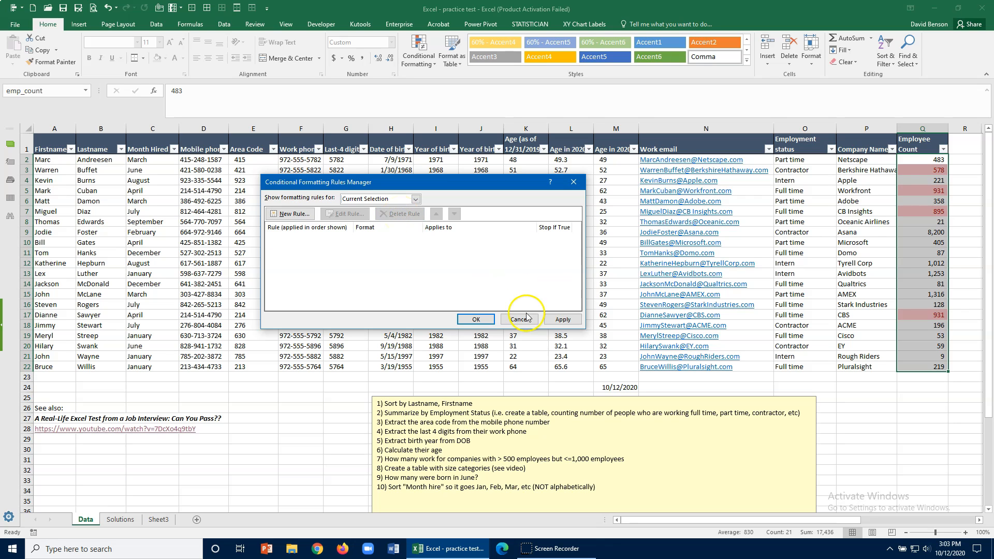
left_click(488, 320)
left_click(429, 60)
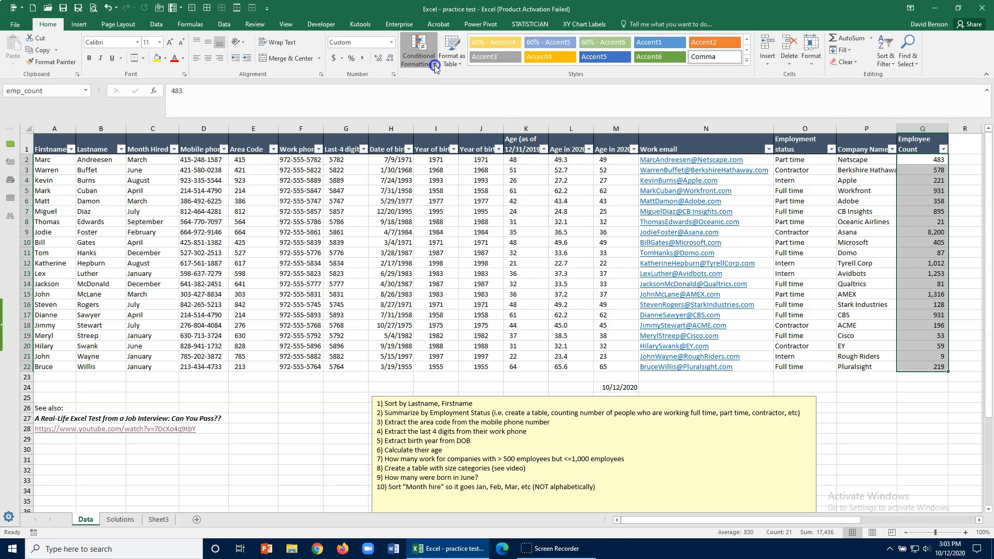
mouse_move(435, 203)
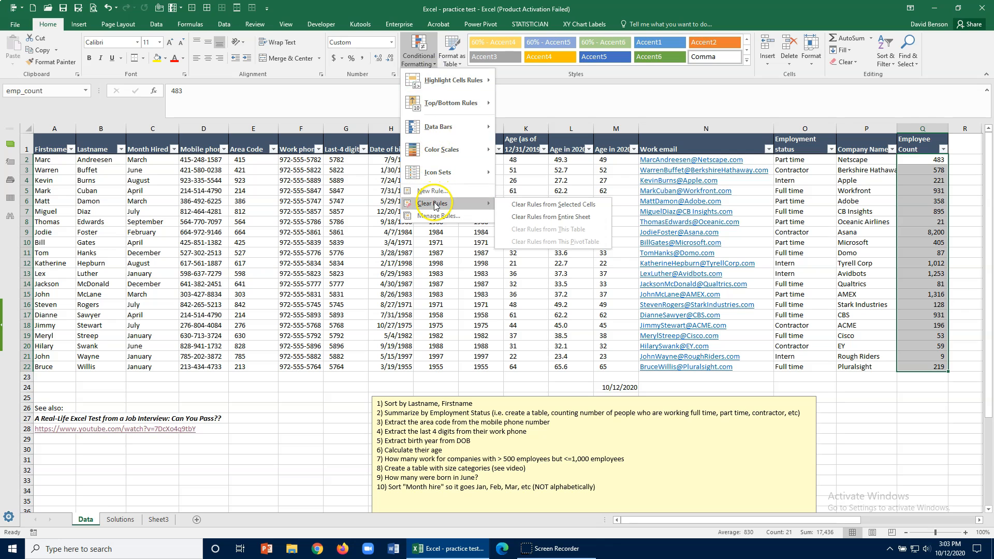
left_click(571, 217)
- Enter the headings Greater than, Less than and Count in T10:V10, below the employment status summary
left_click_drag(818, 524, 893, 523)
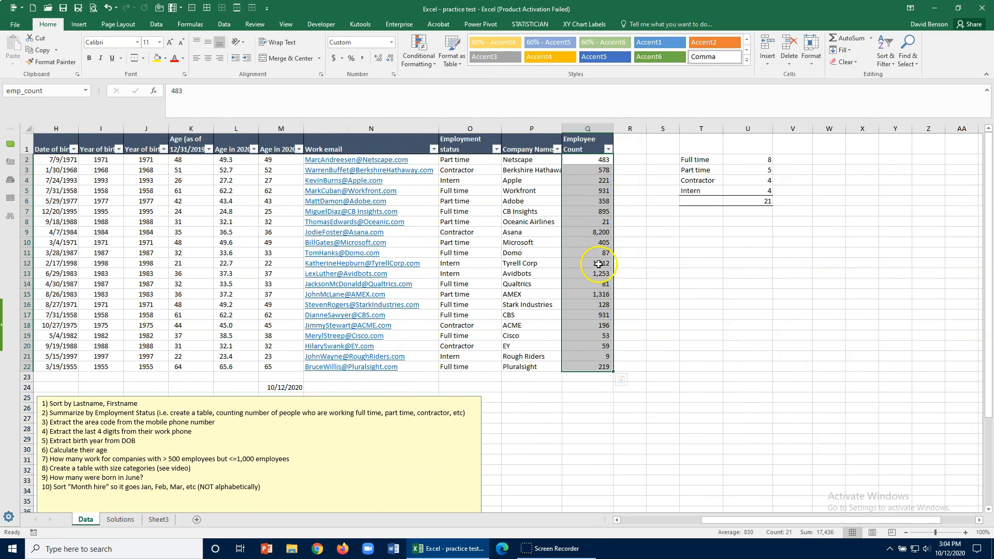
left_click(520, 262)
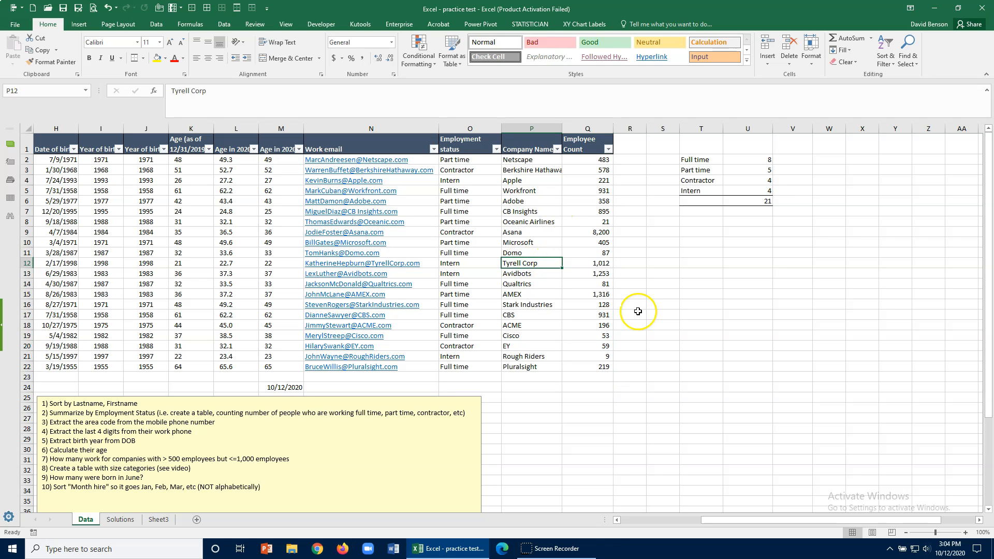
left_click(696, 231)
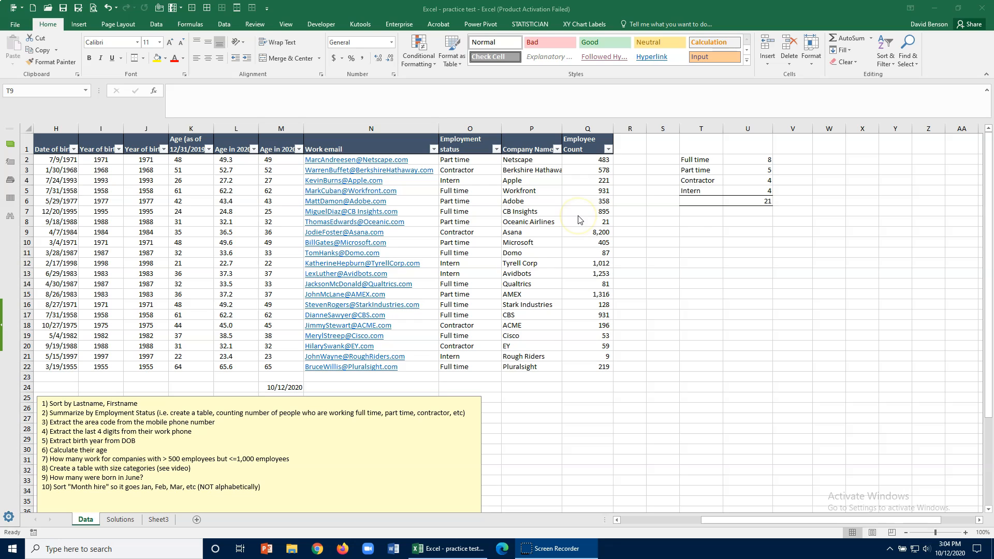
left_click(696, 234)
left_click(703, 243)
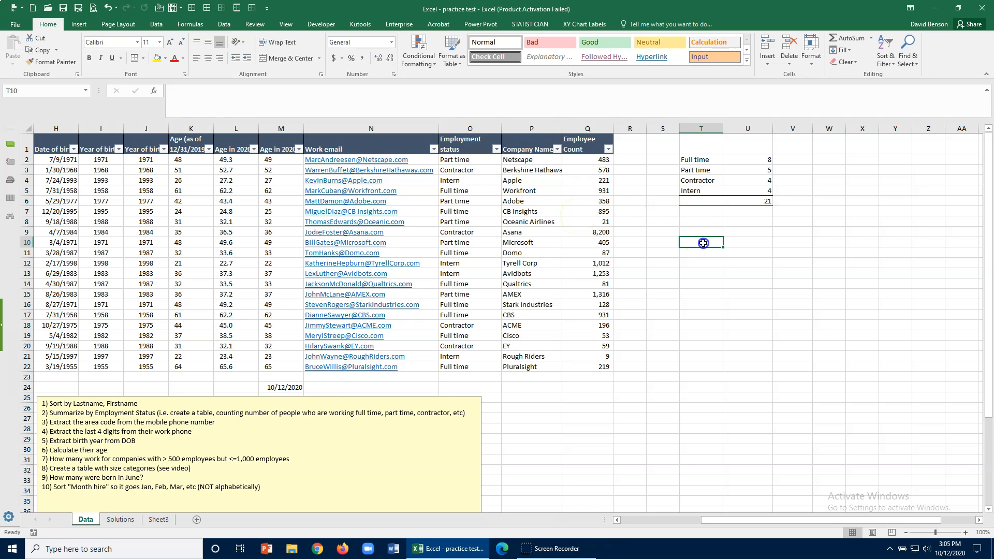
type("G")
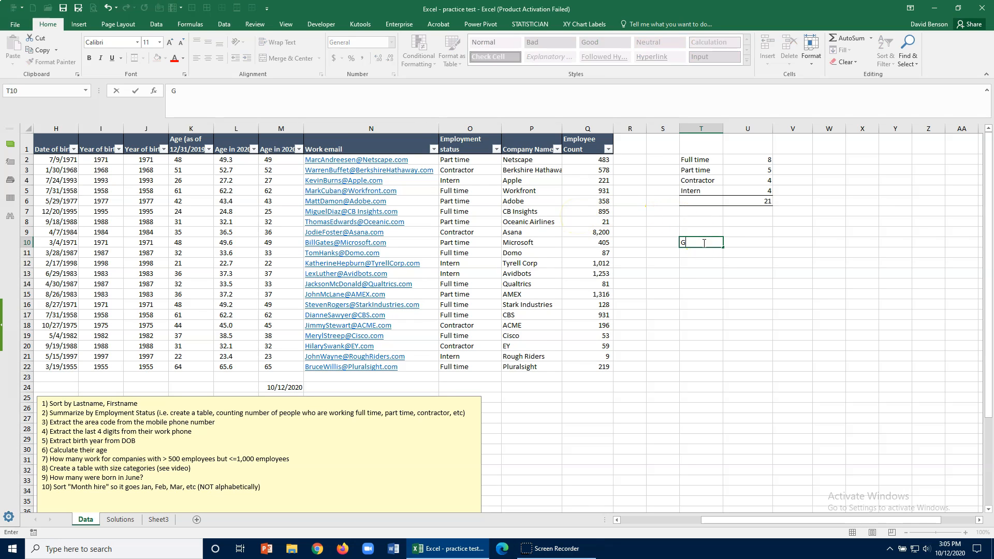
type("reater than")
key("Tab")
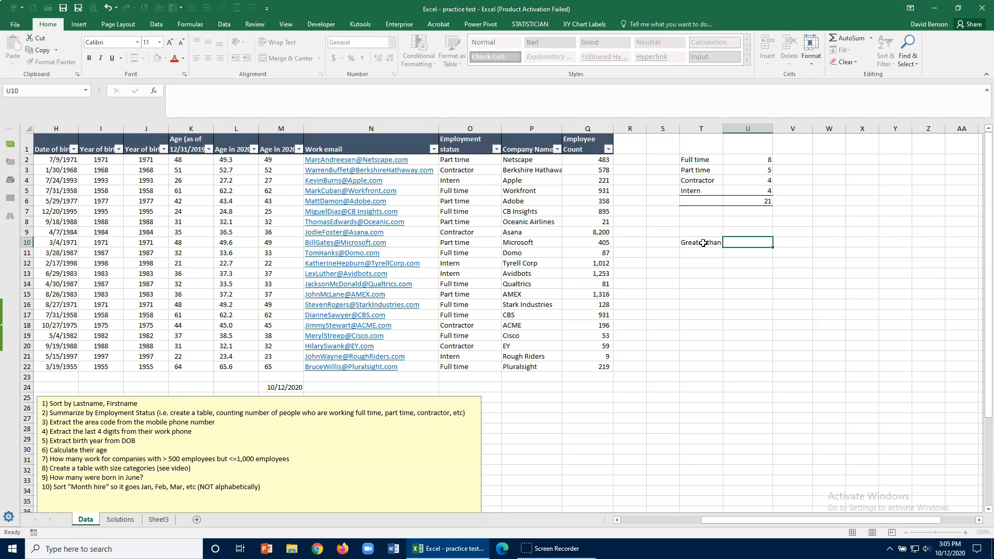
type("Le")
key("Tab")
type("Count")
key("Return")
- Make the headings in T10:V10 bold and give them a light blue fill
left_click(703, 243)
key("shift+Right")
key("shift+Right")
key("ctrl+b")
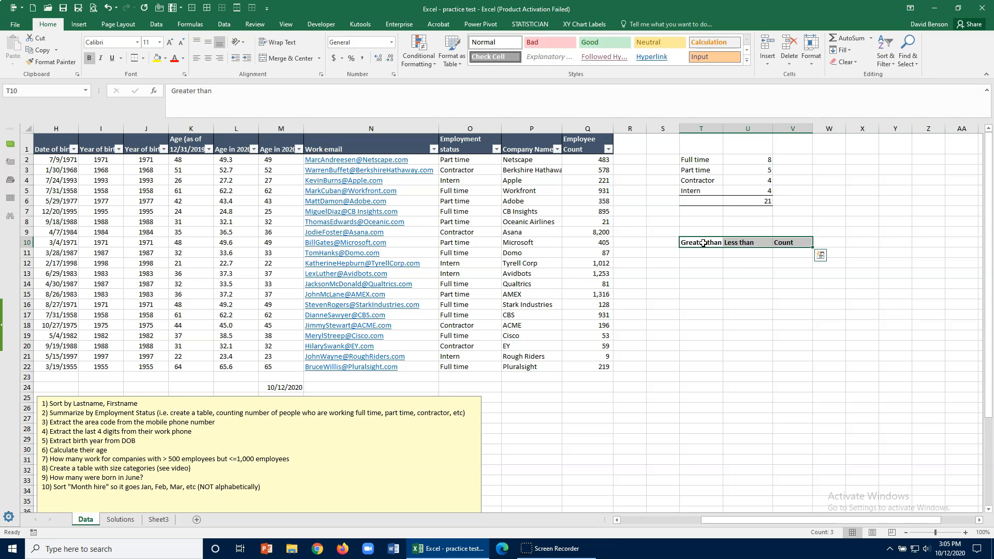
left_click(167, 59)
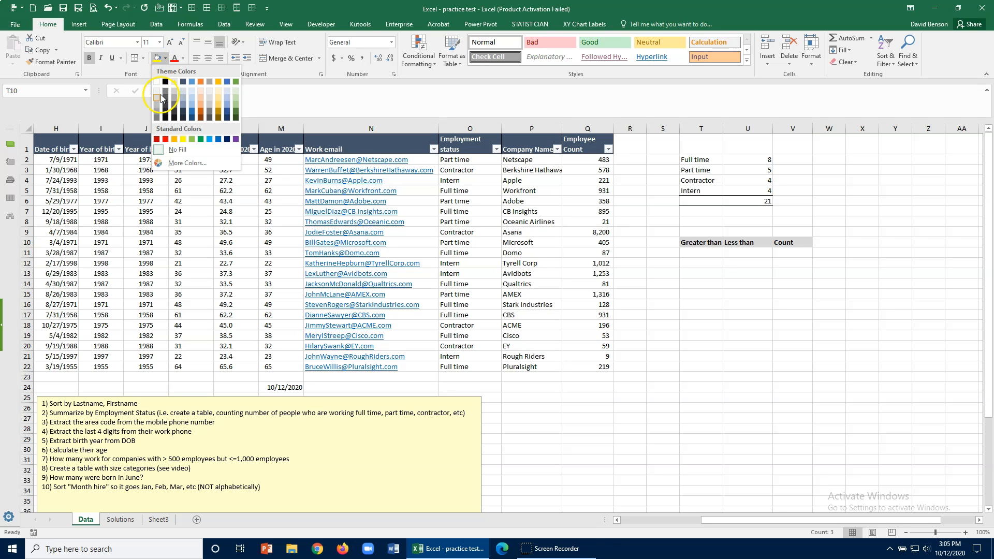
left_click(192, 94)
- Enter the title Company Size in T9 above the new headings
left_click(702, 233)
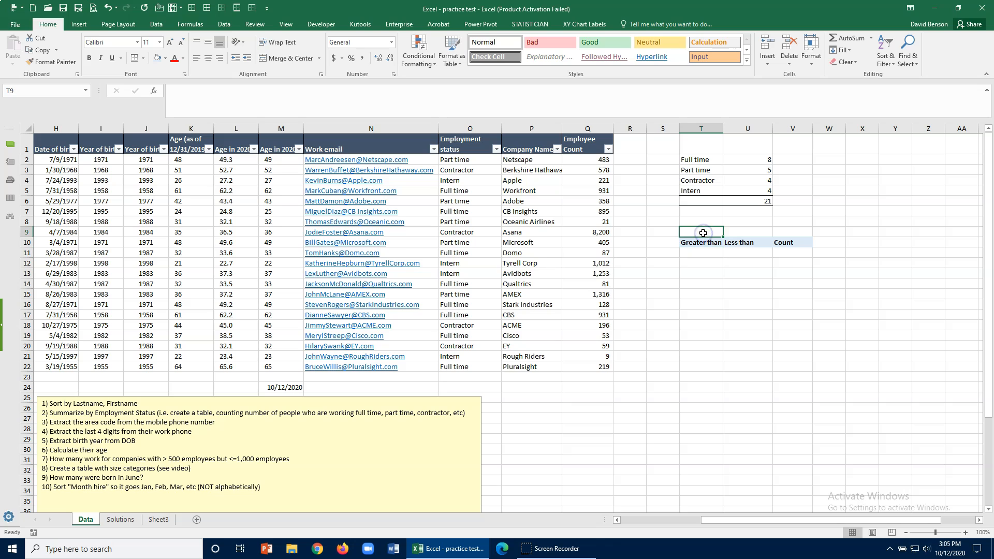
type("y Size")
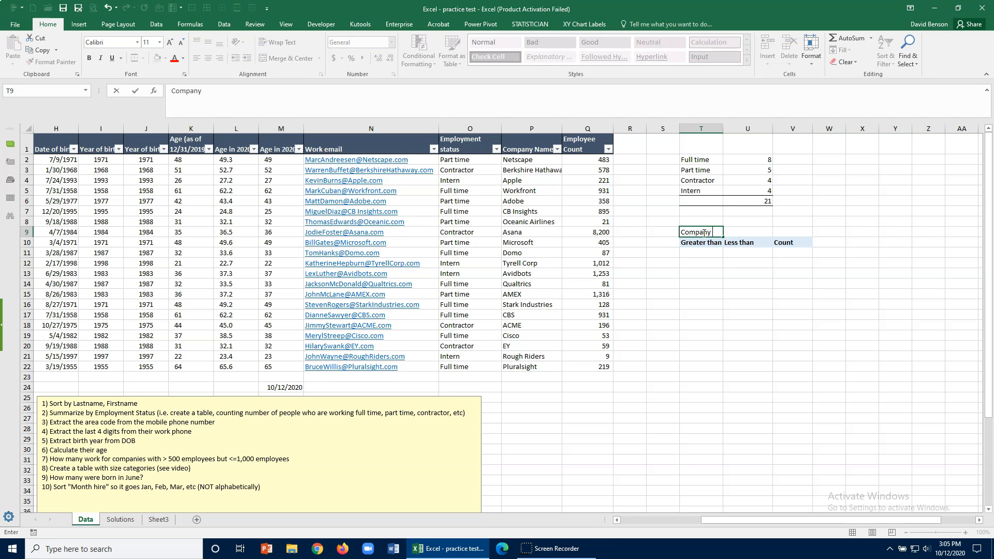
key("Return")
key("Return")
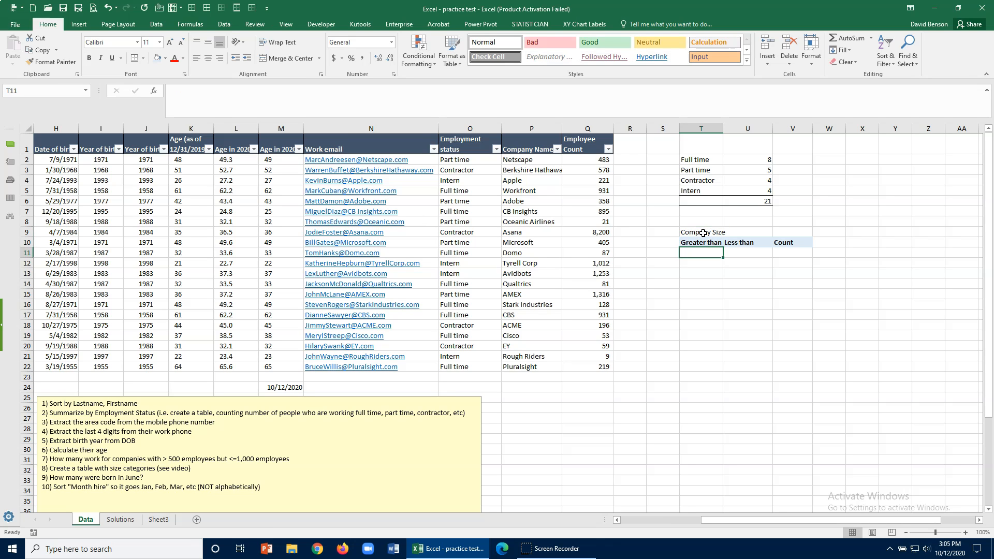
- Enter the first two size ranges in T11:U12: 0 to 100 and 101 to 250
type("0")
key("Tab")
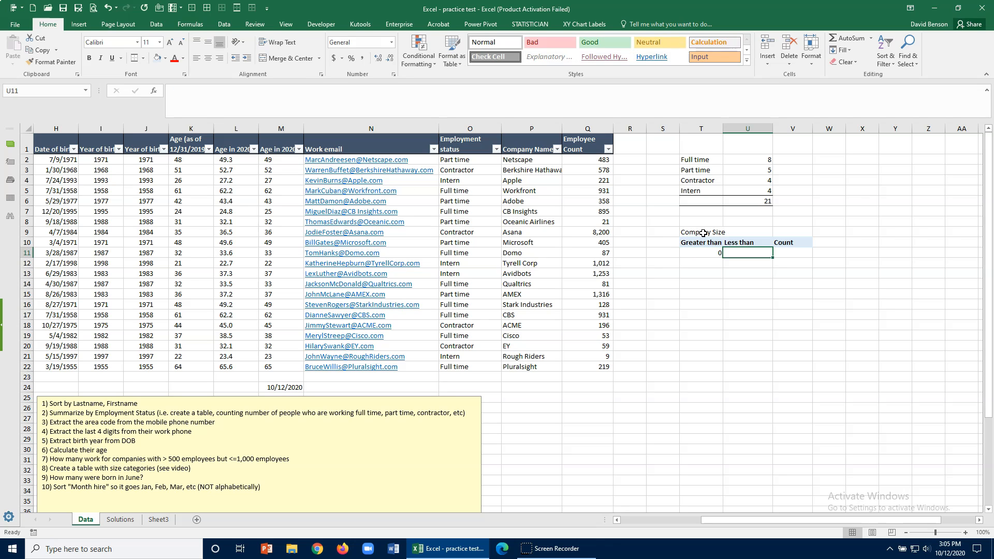
type("100")
key("Return")
type("101")
key("Tab")
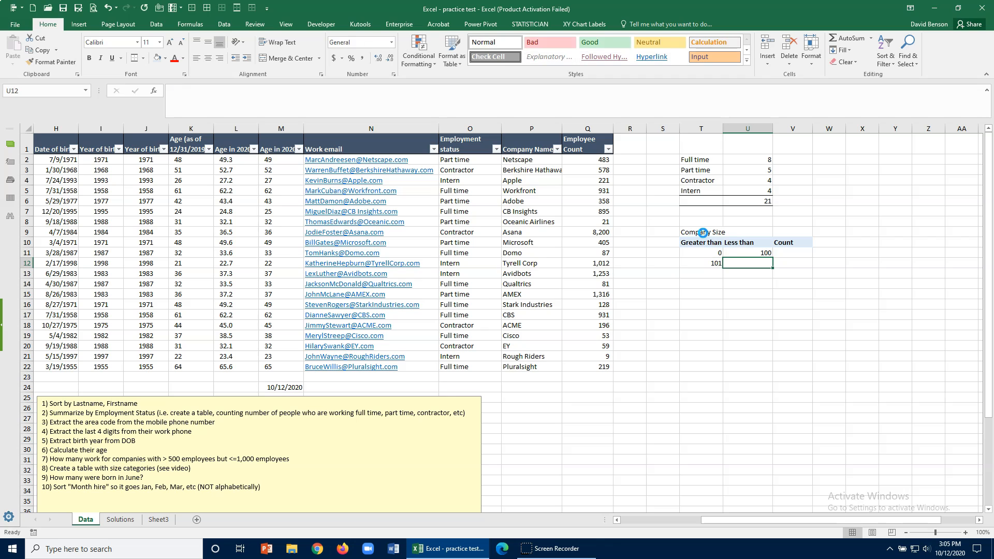
type("250")
key("Return")
- Enter the size ranges 251 to 500 and 501 to 1000 in T13:U14
type("251")
key("Tab")
type("500")
key("Return")
type("501")
key("Tab")
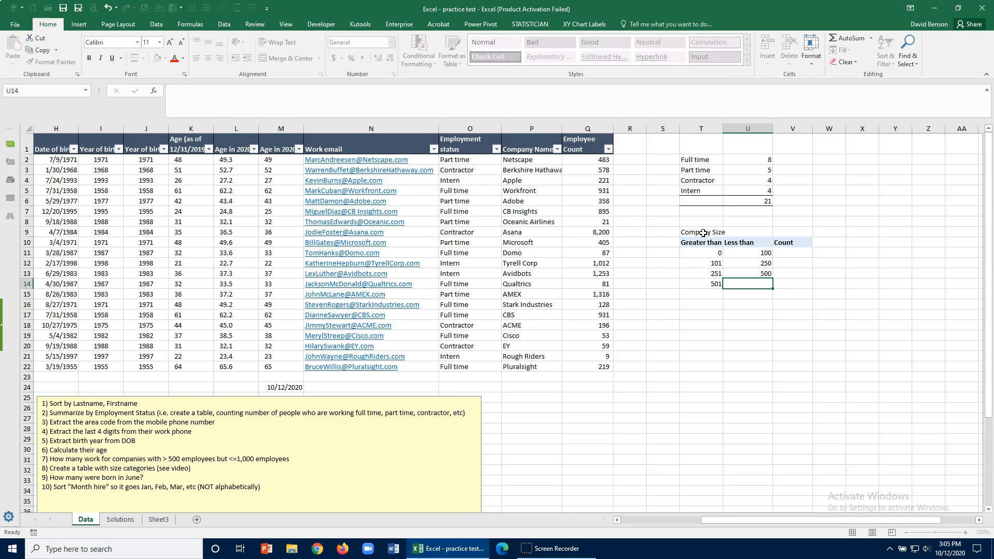
type("1000")
key("Return")
key("Tab")
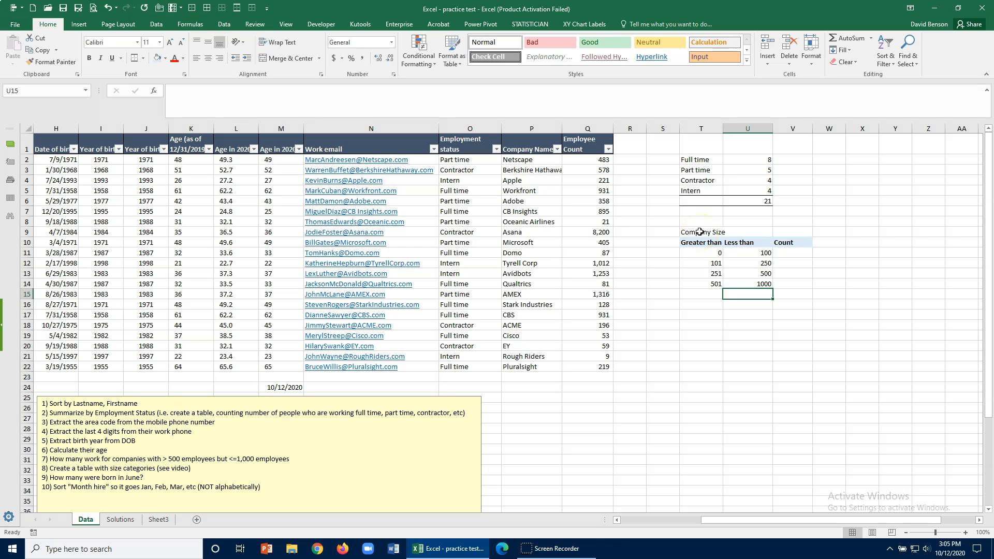
type("Greater than")
key("BackSpace")
key("BackSpace")
key("BackSpace")
key("BackSpace")
key("BackSpace")
key("BackSpace")
key("BackSpace")
key("BackSpace")
key("BackSpace")
key("BackSpace")
key("BackSpace")
key("BackSpace")
- Enter > 1000 as a text label in U15 and right-align it
type("'")
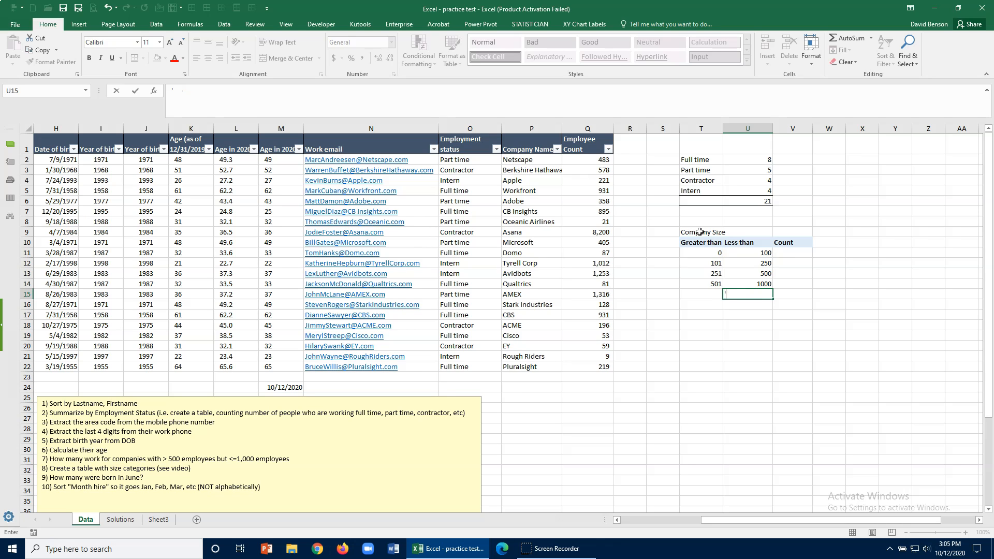
type("> 1000")
key("Return")
key("Up")
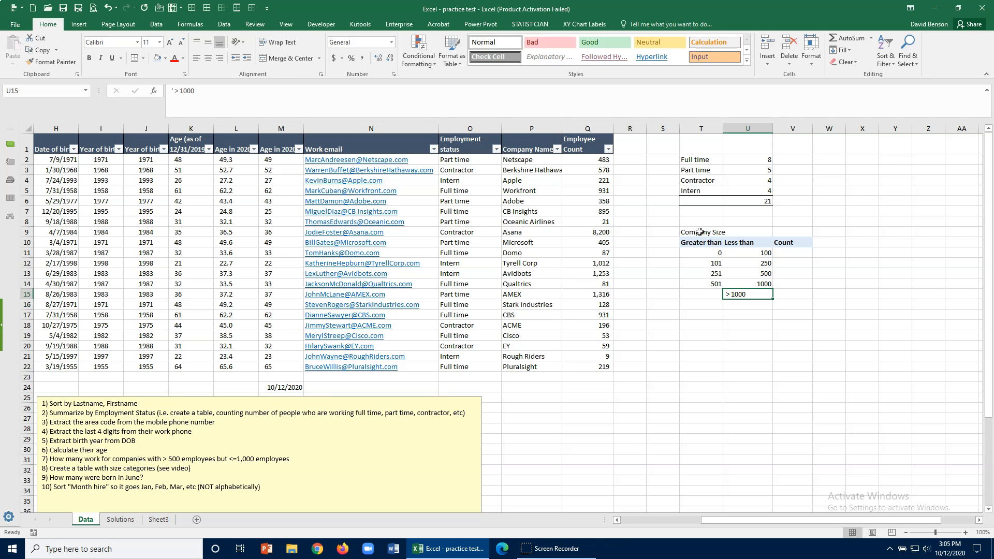
left_click(221, 60)
left_click(693, 336)
- Enter a COUNTIFS formula in V11 that counts emp_count values with the criterion ">=0"
left_click(783, 254)
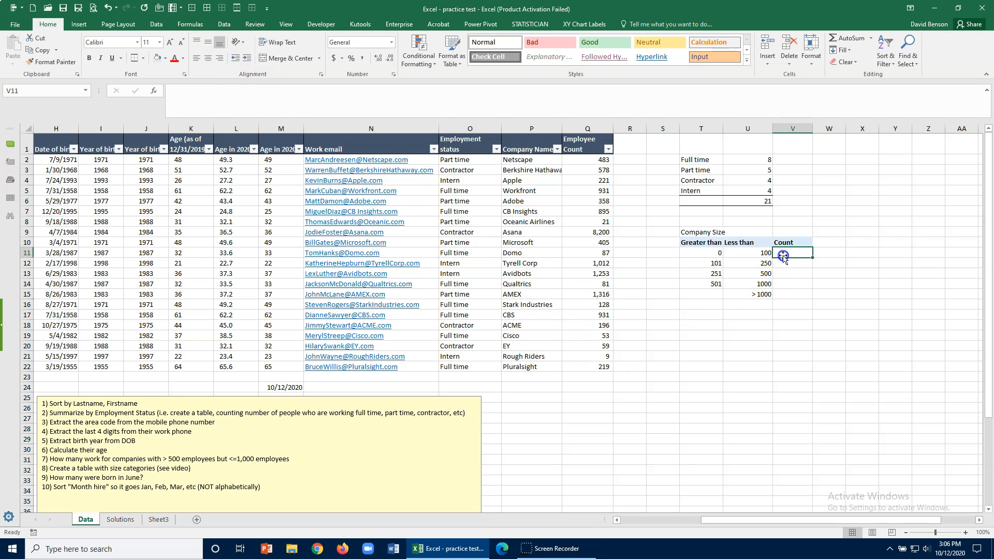
type("=")
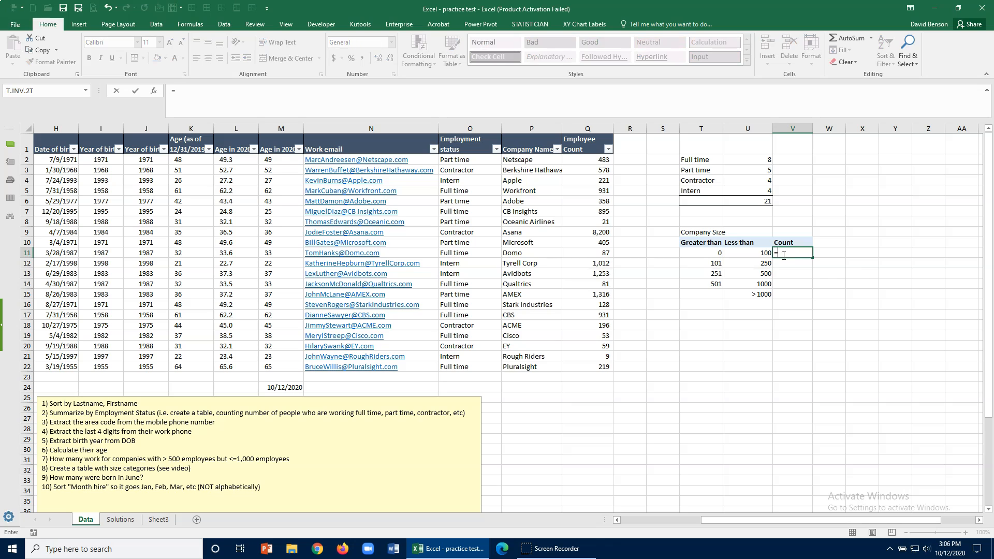
type("countifs")
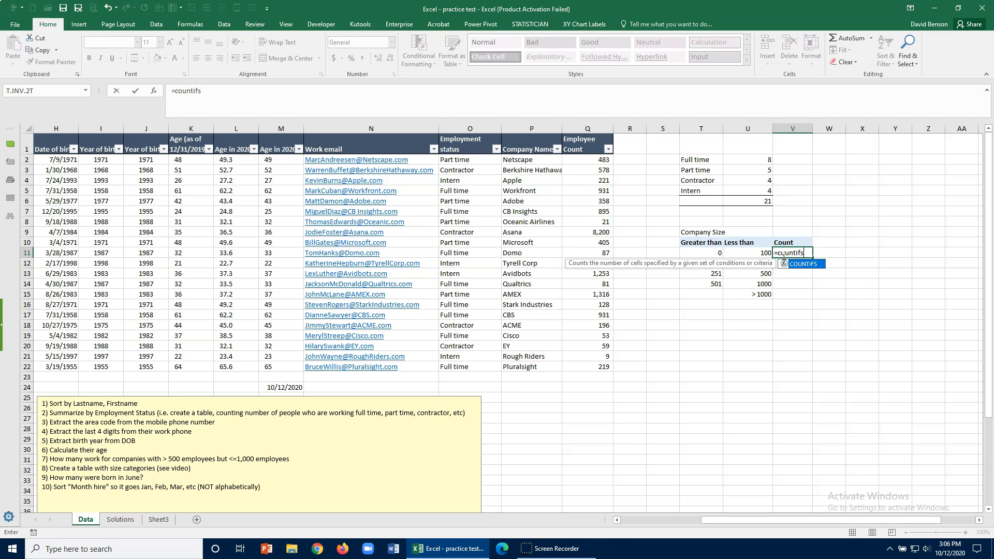
key("Tab")
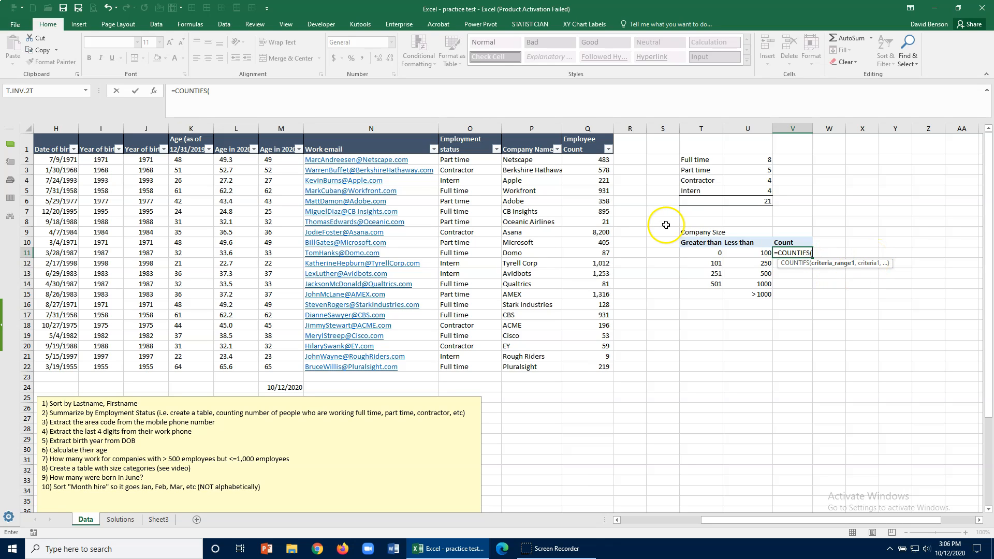
type("emp_count")
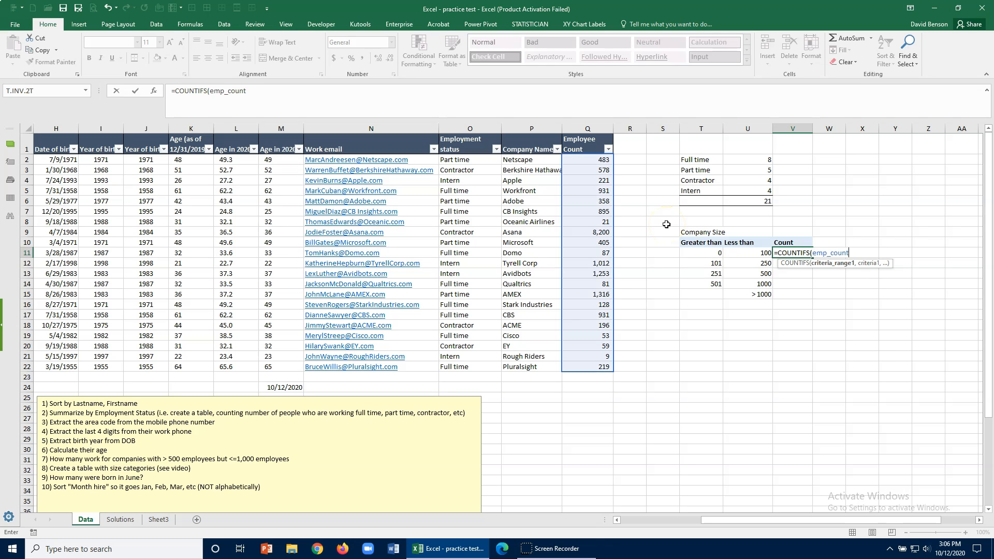
type(",")
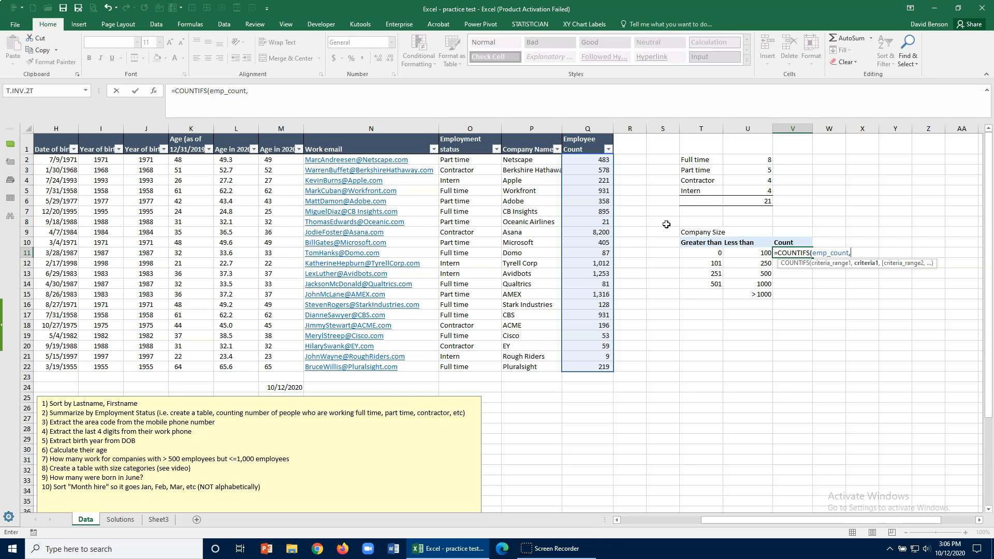
type("\">")
type("=0\"")
key("Return")
key("Up")
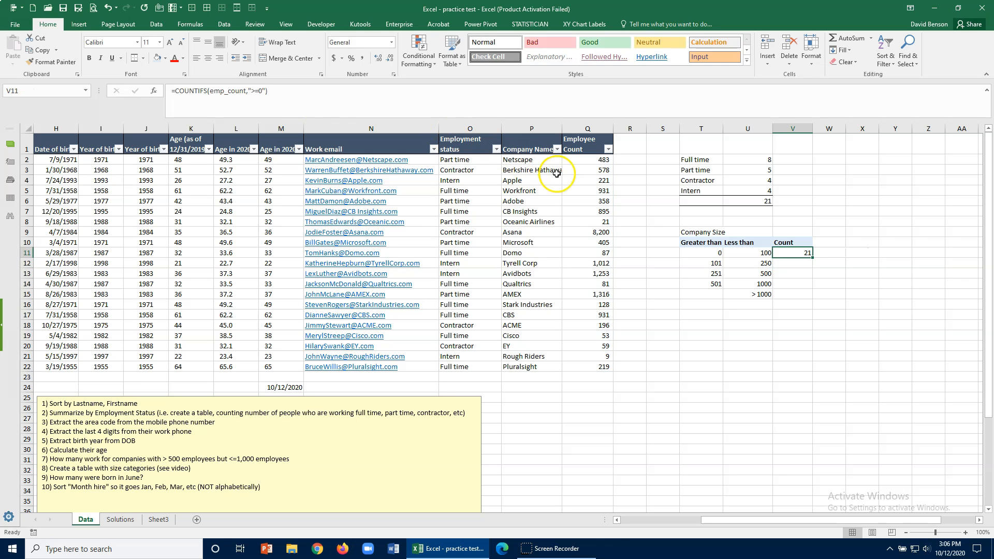
- Add a second condition to the V11 formula so it also requires emp_count to be "<100"
left_click(266, 91)
type(",emp_count")
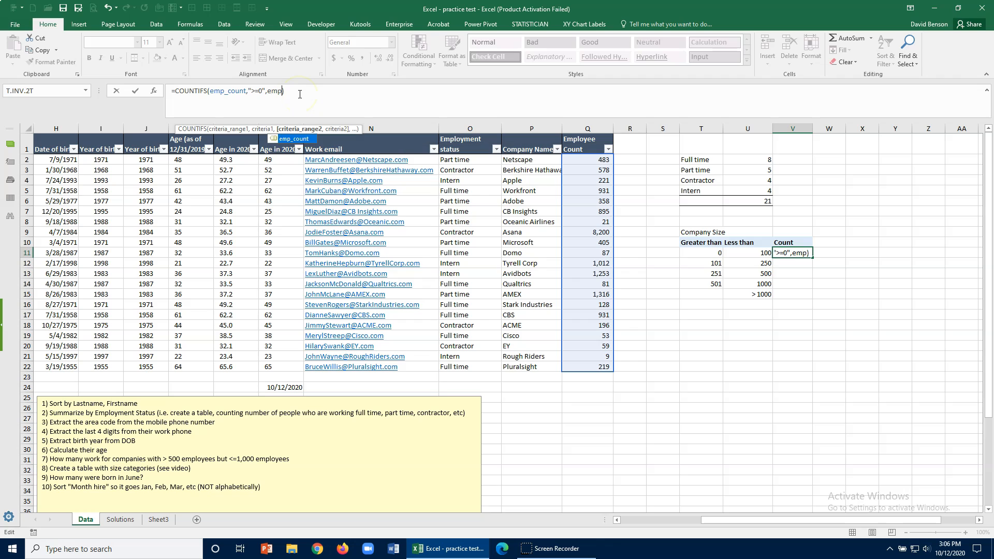
type("n")
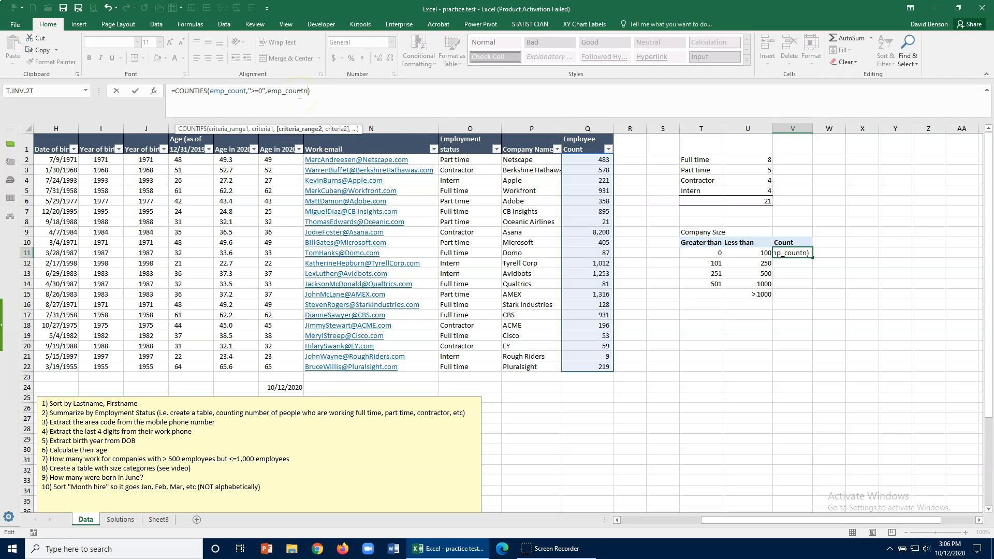
key("BackSpace")
type(",")
type("\"<")
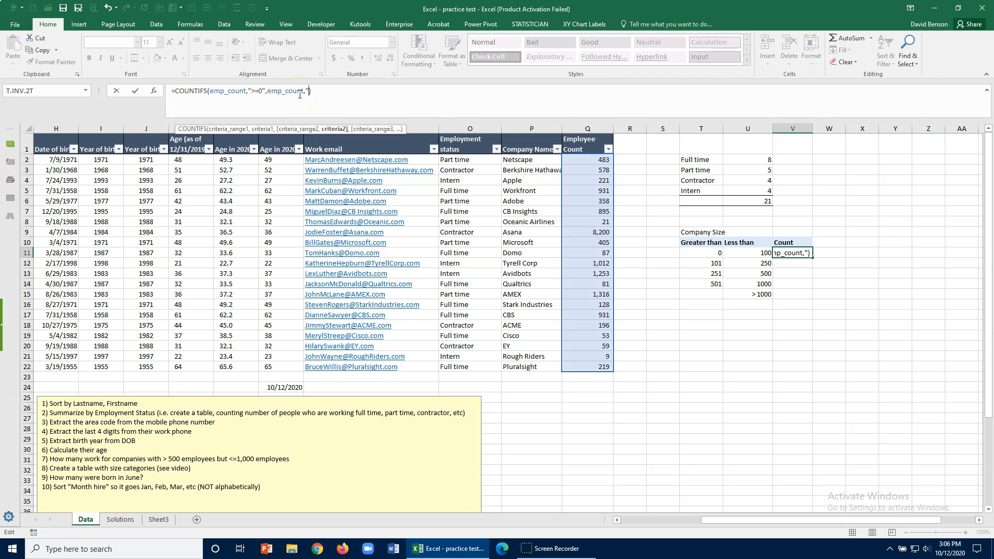
left_click(327, 91)
type("100\"")
key("ctrl+Return")
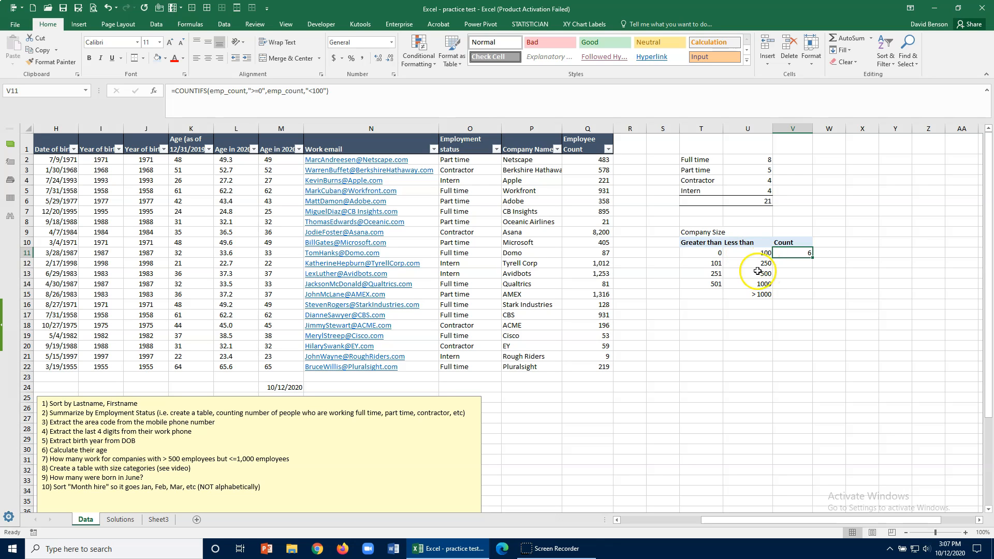
- Change the upper criterion in the V11 formula to "<=100"
left_click(315, 91)
type("=")
key("Return")
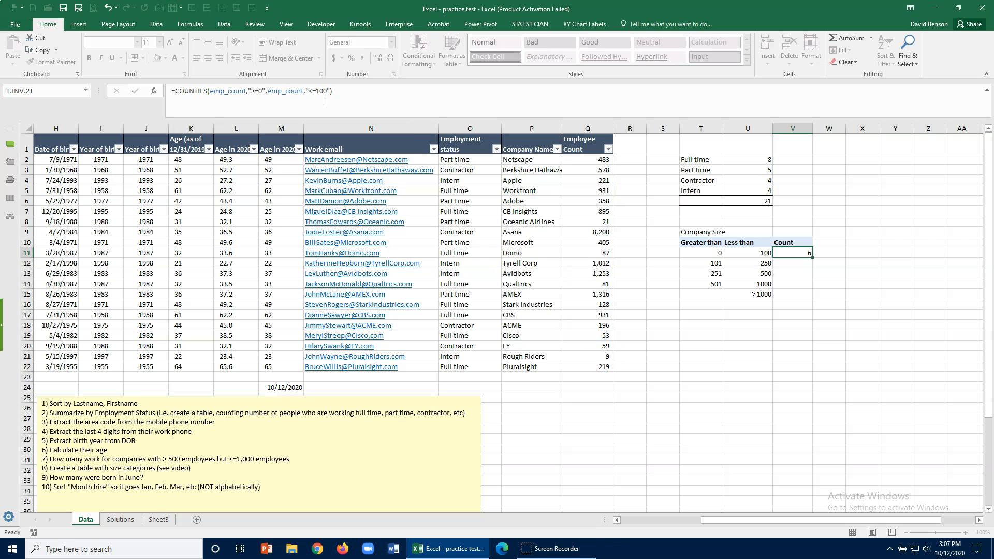
key("Up")
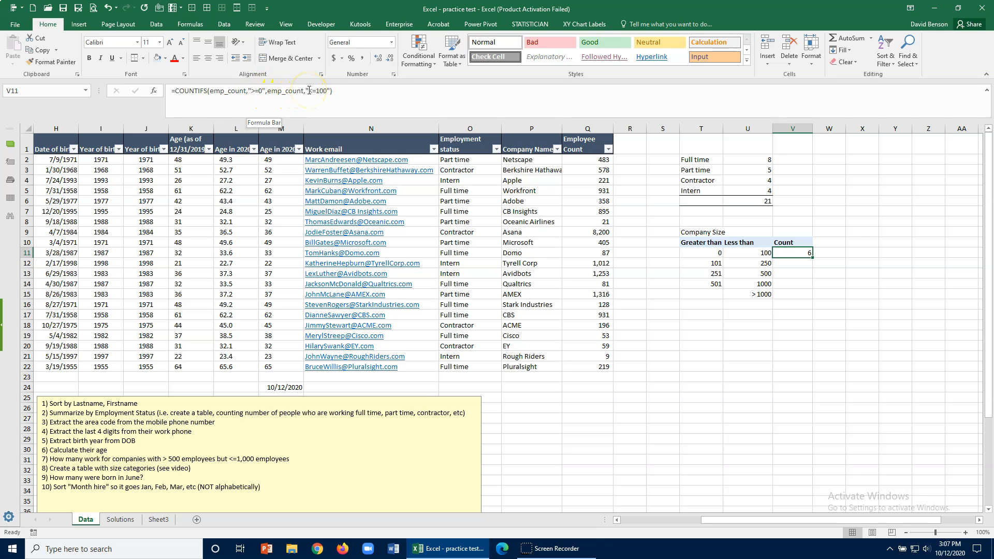
- Start a COUNTIFS formula in V12 whose first condition is emp_count greater than or equal to T12, using ">="&T12
key("Down")
type("=countifs")
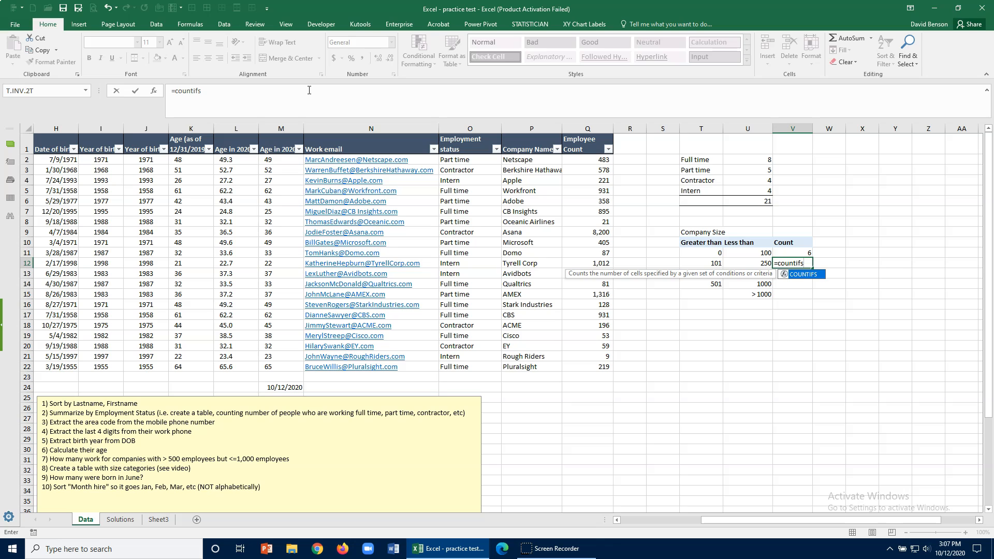
type("(emp_count,")
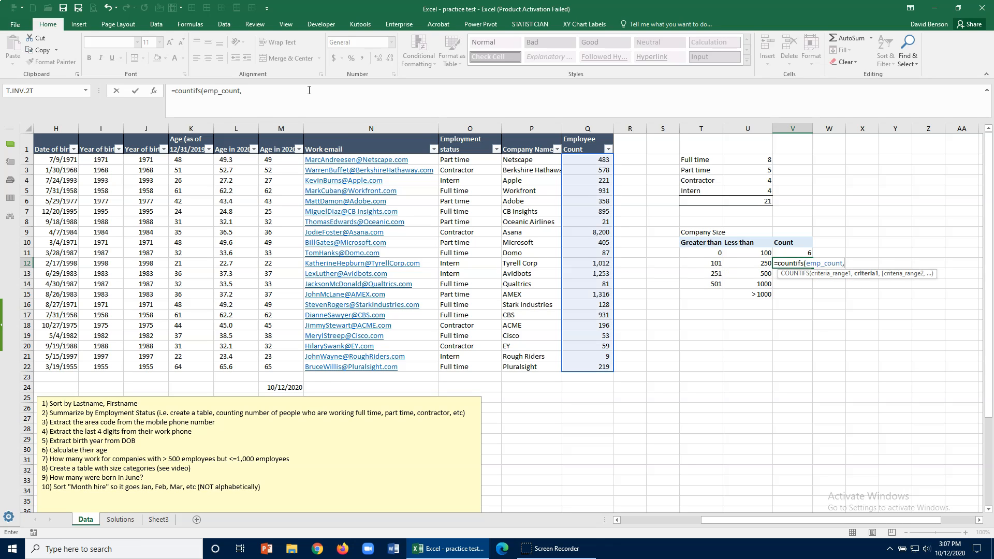
type("\">=\"&")
left_click(702, 264)
- Complete the V12 formula with a second emp_count condition, "<="&U12
type(",emp_count")
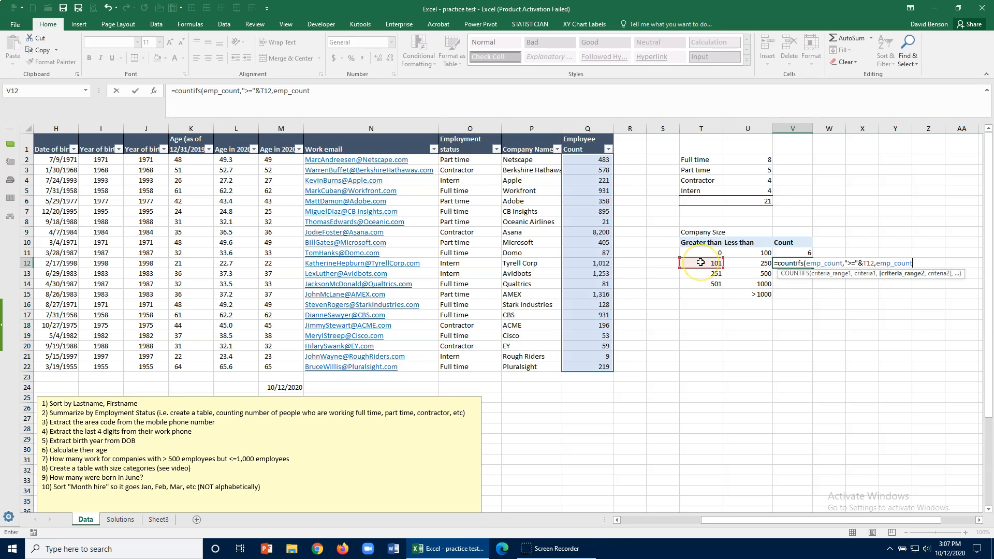
type(",\"")
left_click(449, 102)
type("<")
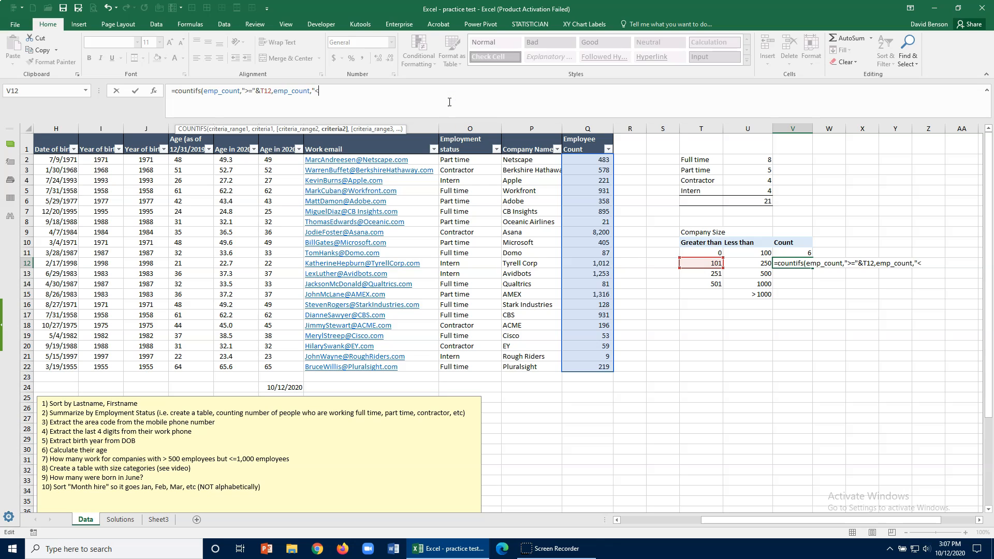
type("=\"&")
left_click(749, 264)
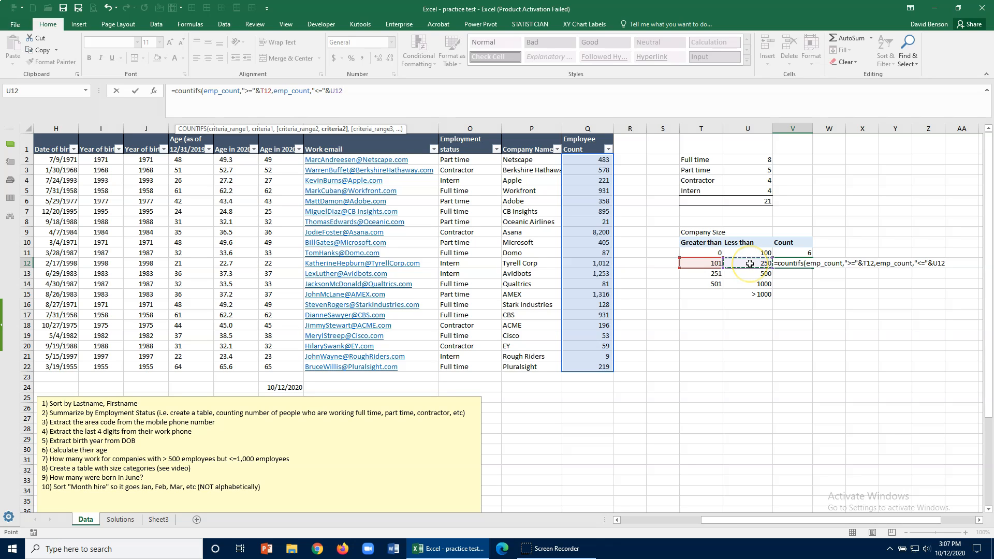
type(")")
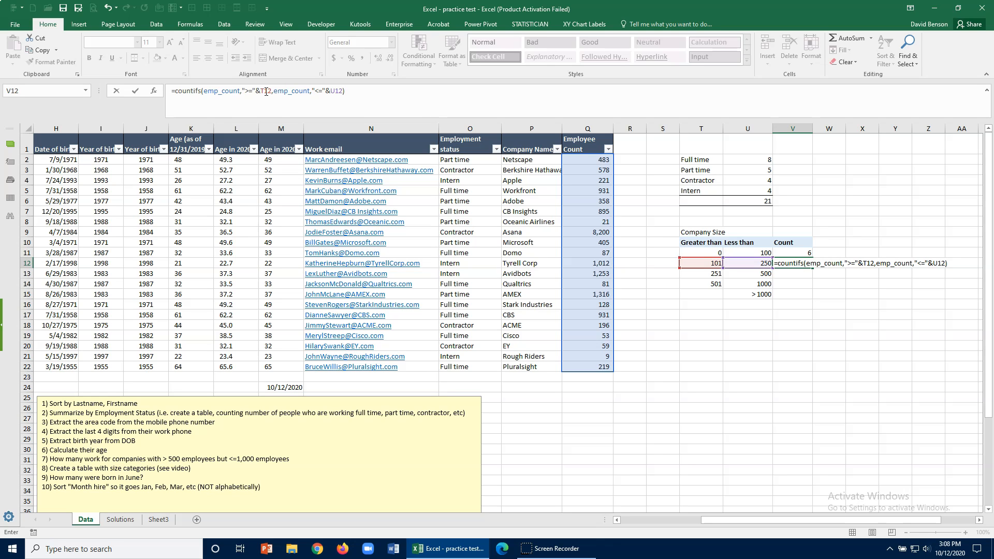
key("Return")
- Copy the V12 formula down through V14 and select the counts in V11:V14
left_click(797, 264)
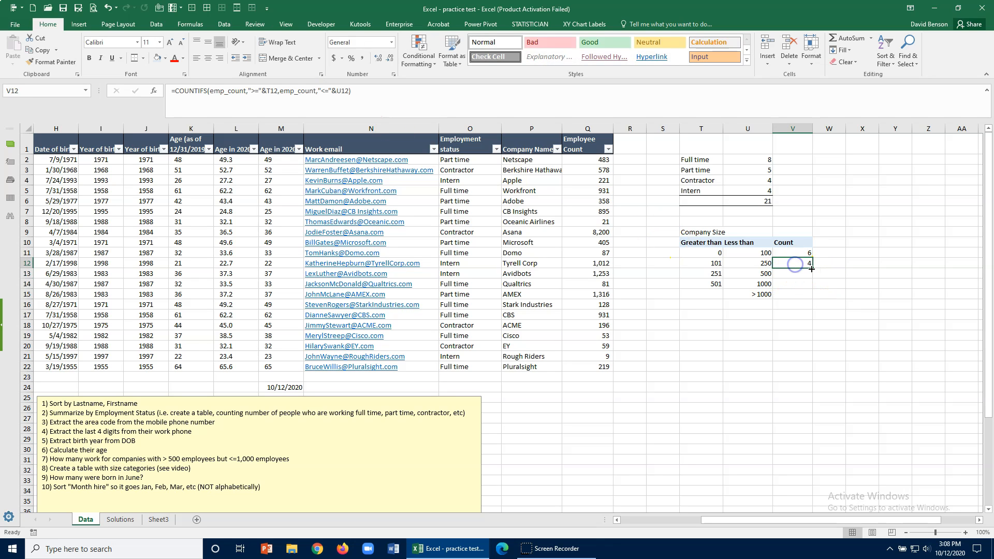
left_click_drag(811, 269, 810, 286)
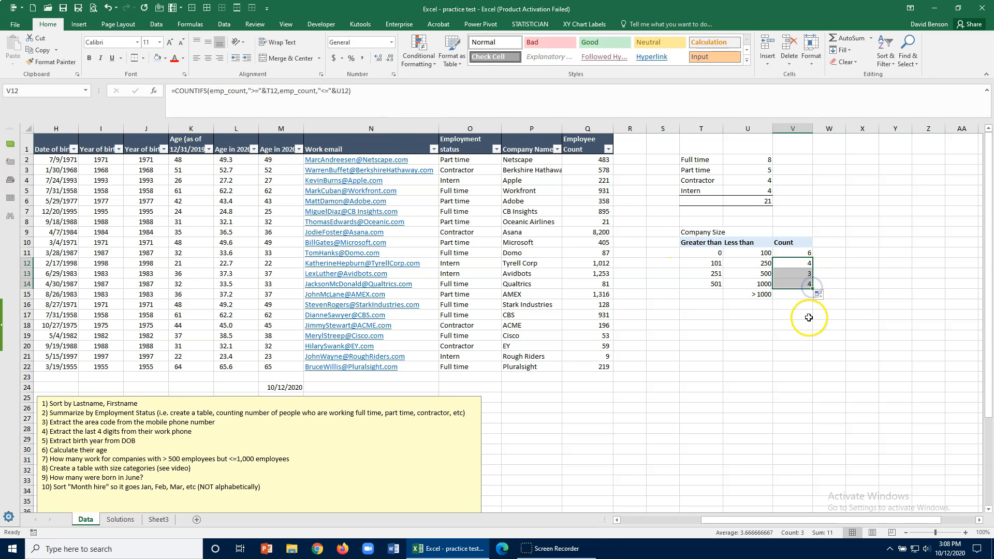
left_click_drag(795, 253, 792, 283)
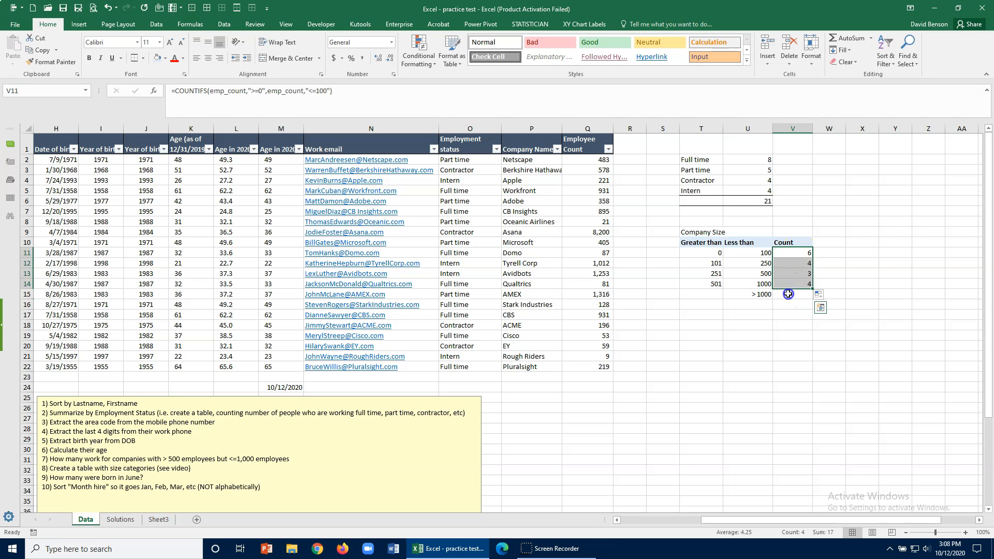
- Enter =COUNTIF(emp_count,">1000") in V15 to count the largest companies
left_click(797, 293)
type("=countifs")
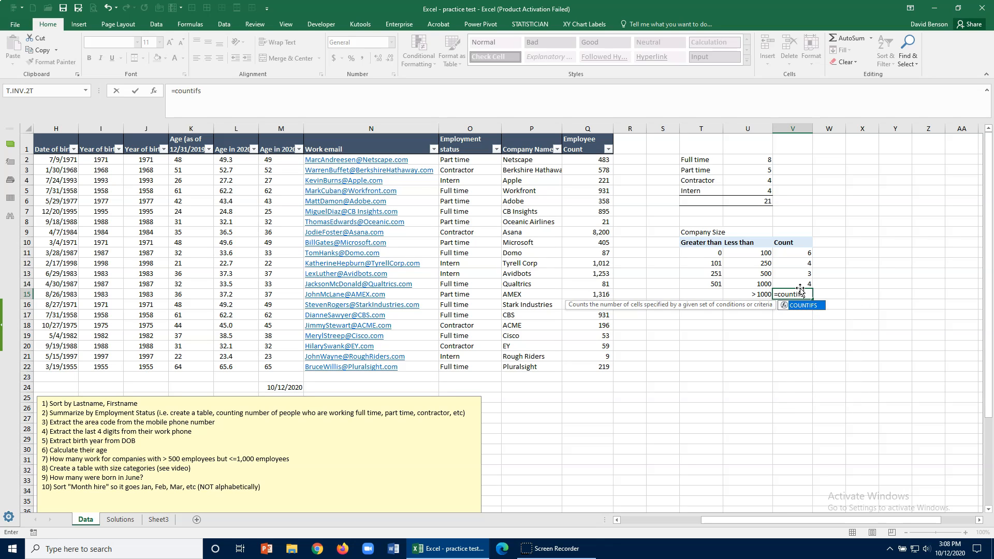
key("BackSpace")
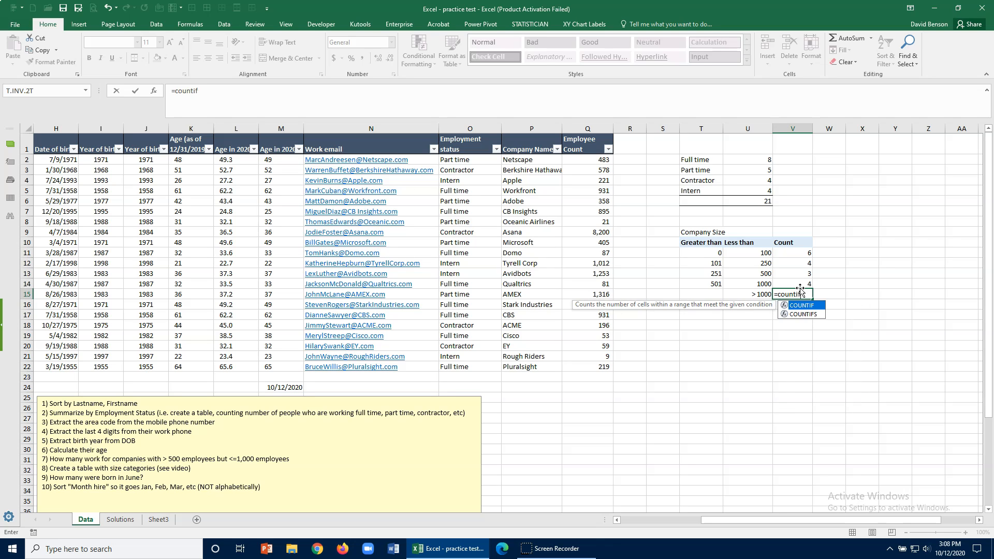
type("(emp")
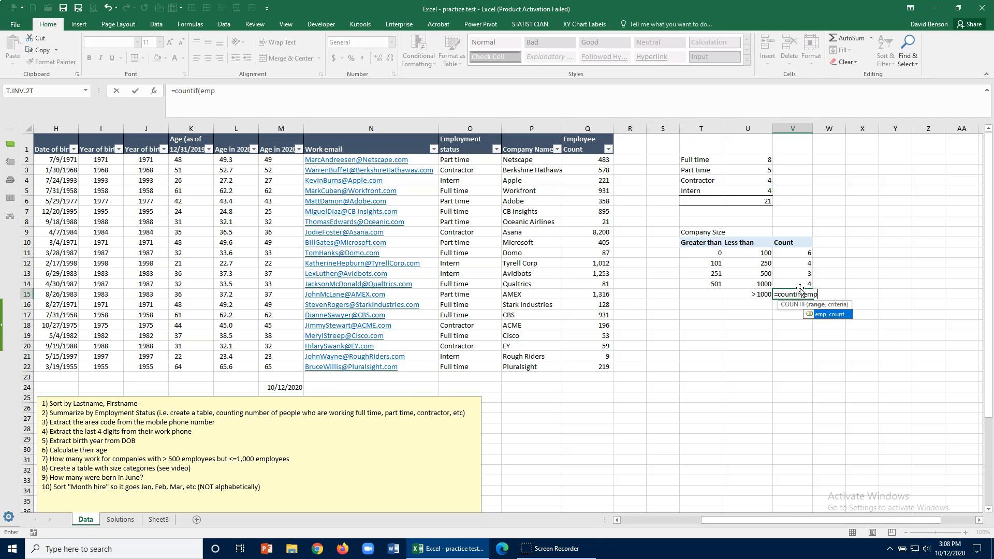
key("Tab")
type(",")
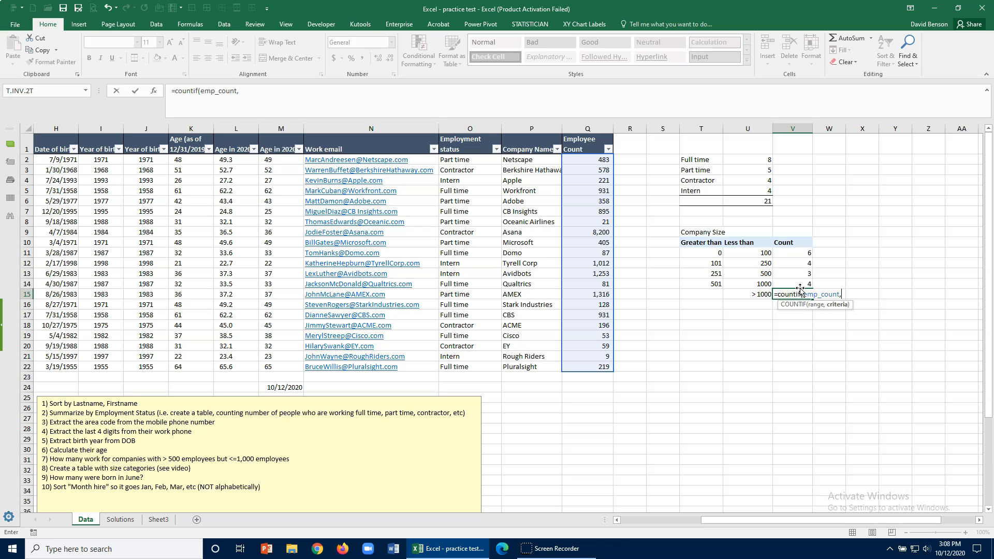
type("\">1000\")")
key("Return")
- Add top and bottom borders to the total row T16:V16 and sum V11:V15 in V16
left_click_drag(691, 306, 790, 300)
left_click(133, 58)
left_click(789, 306)
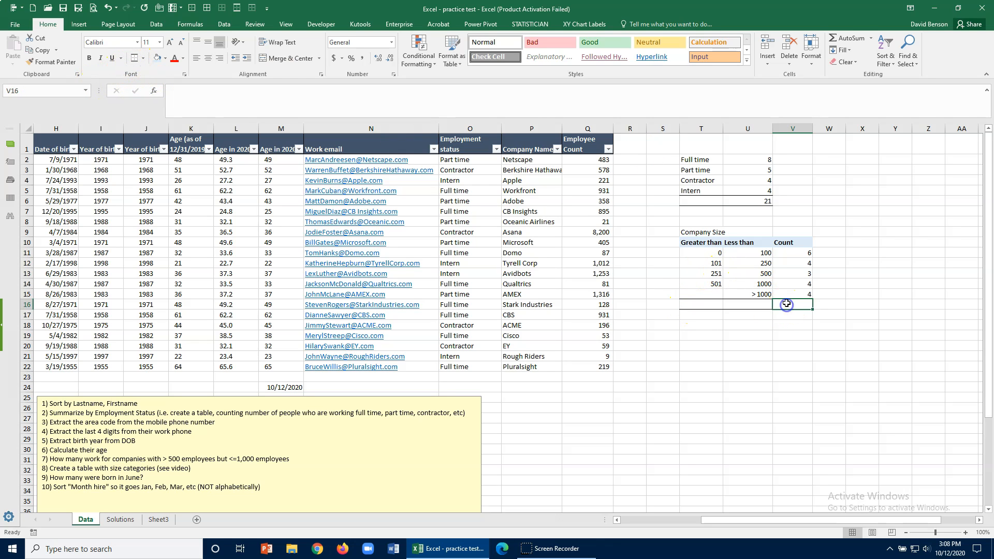
left_click(847, 38)
key("Return")
key("Up")
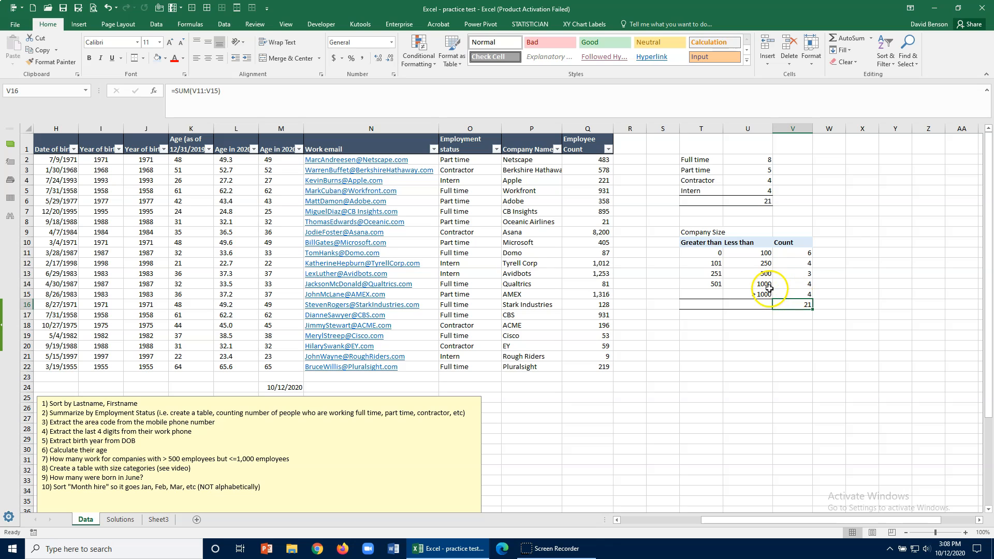
left_click(760, 266)
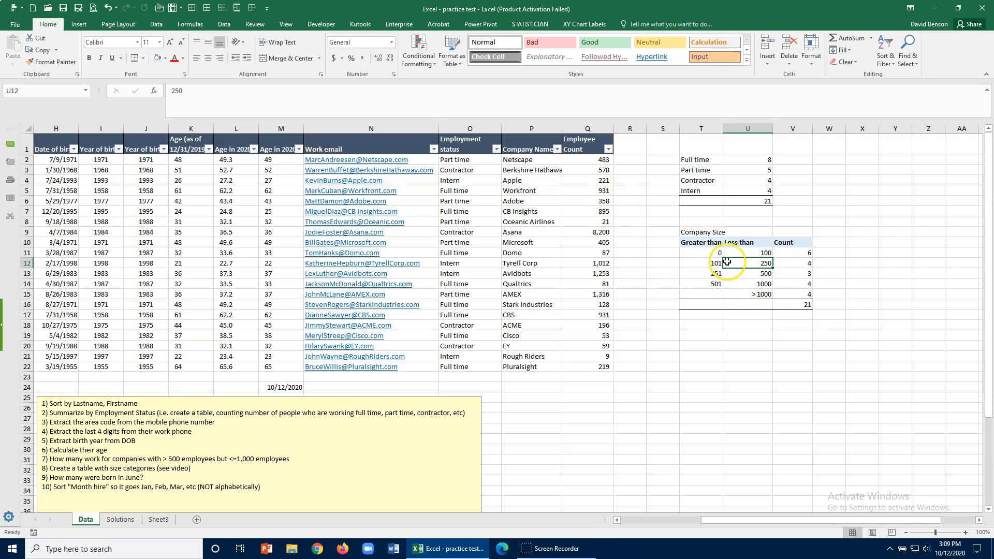
left_click(789, 273)
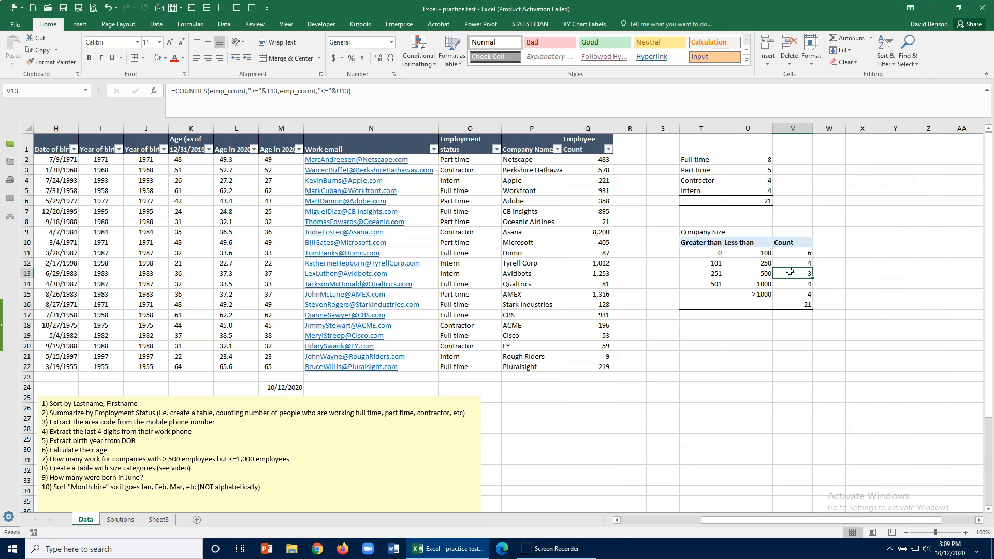
left_click(238, 189)
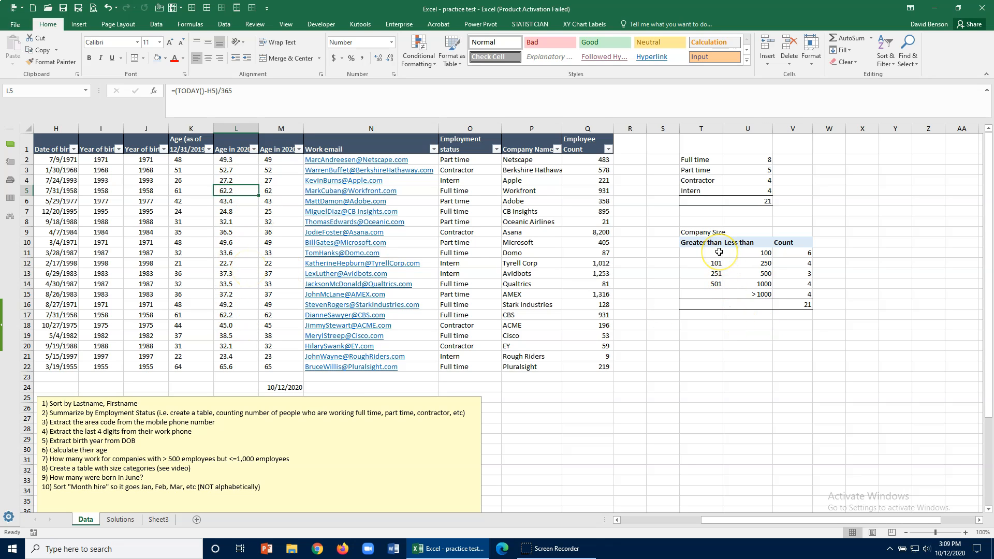
left_click(718, 334)
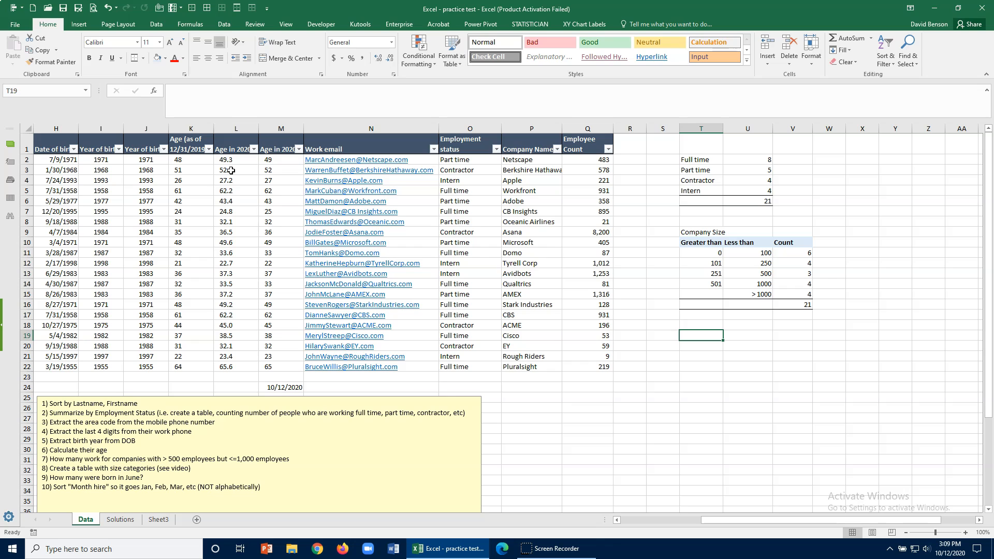
- Enter the labels Min in T19 and Max in T20
type("Min")
key("Return")
type("Max")
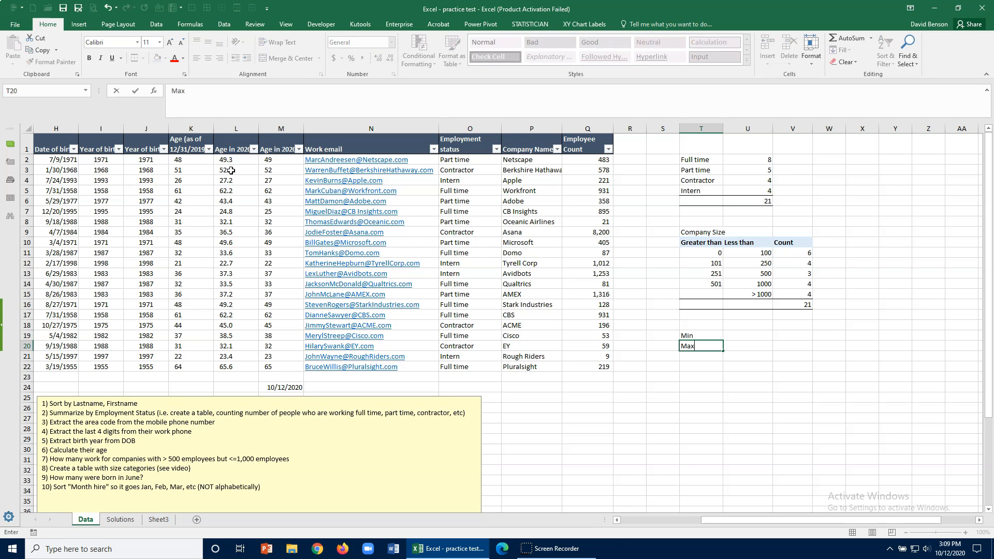
key("Tab")
- Name the Age in 2020 values in L2:L22 emp_age
left_click_drag(233, 160, 239, 367)
left_click(67, 93)
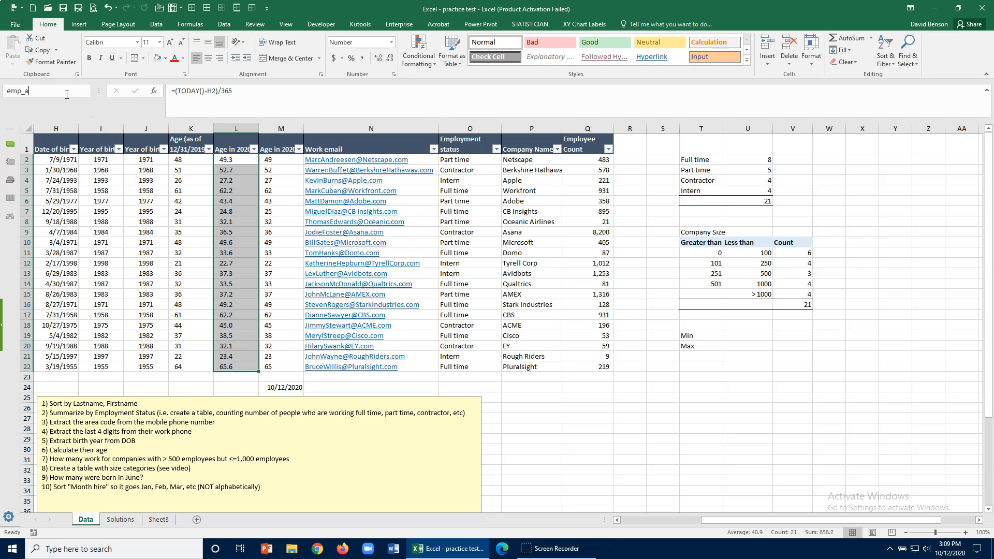
left_click(682, 335)
- Enter =MIN(emp_age) in U19 to find the youngest employee's age
left_click(741, 336)
type("=")
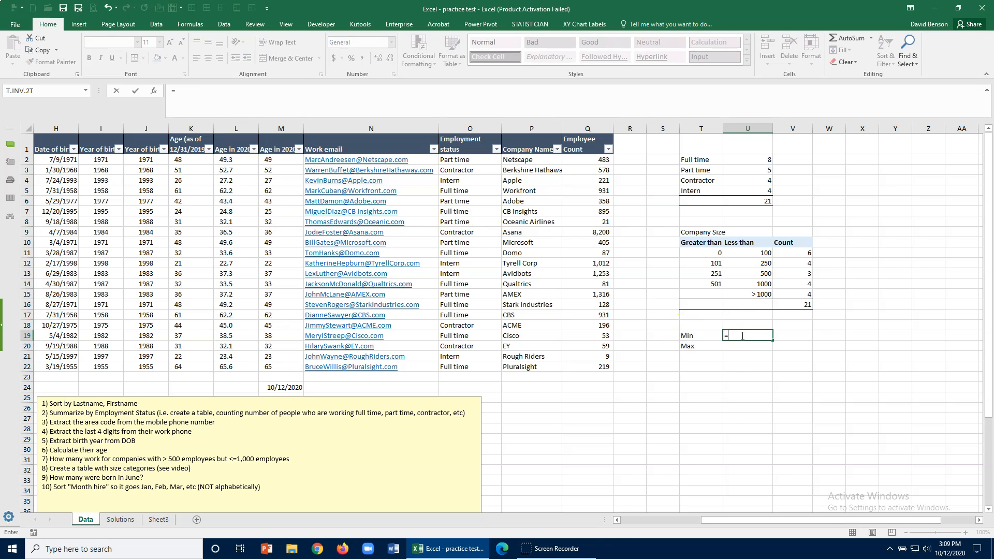
type("min(em")
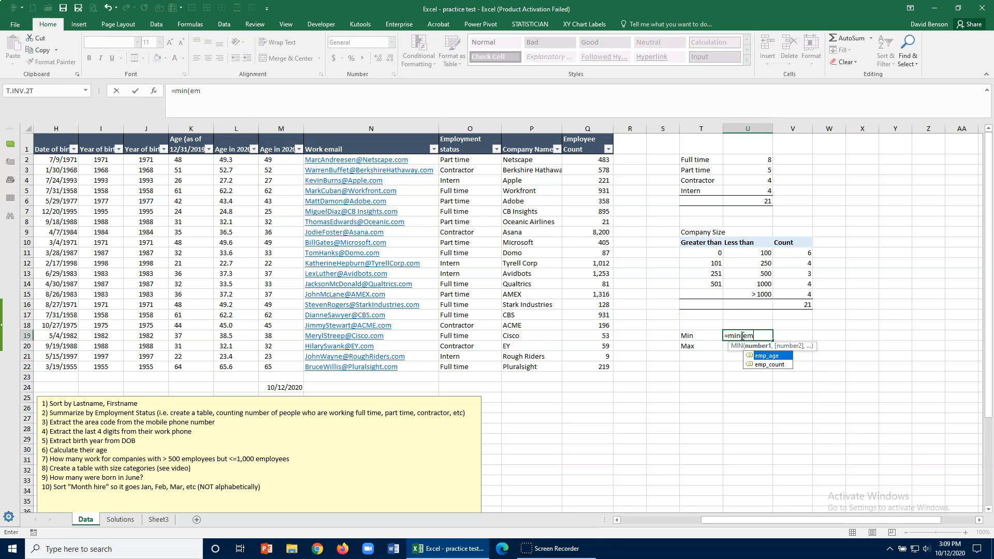
key("Tab")
key("Return")
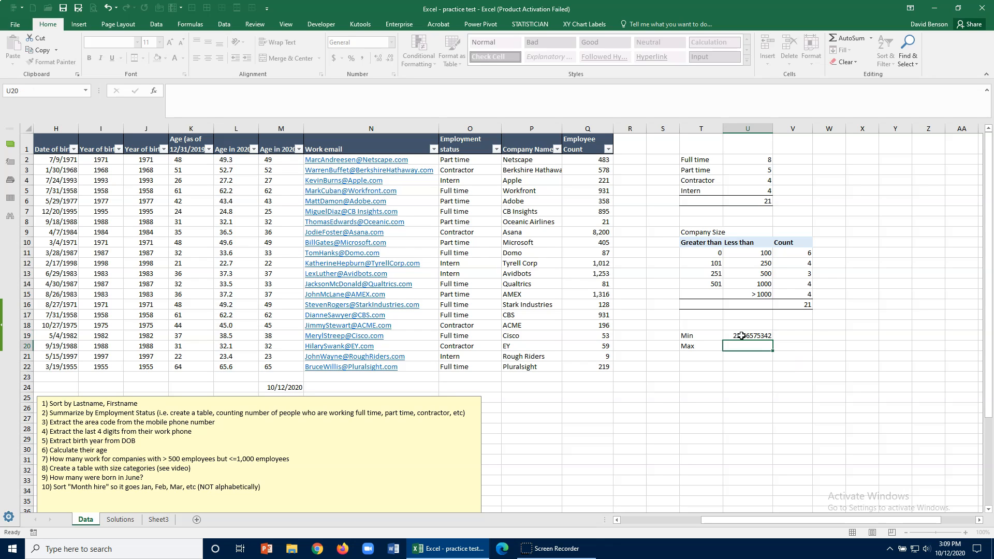
- Apply the comma number style to the minimum age in U19 and reduce it to one decimal place
left_click(742, 336)
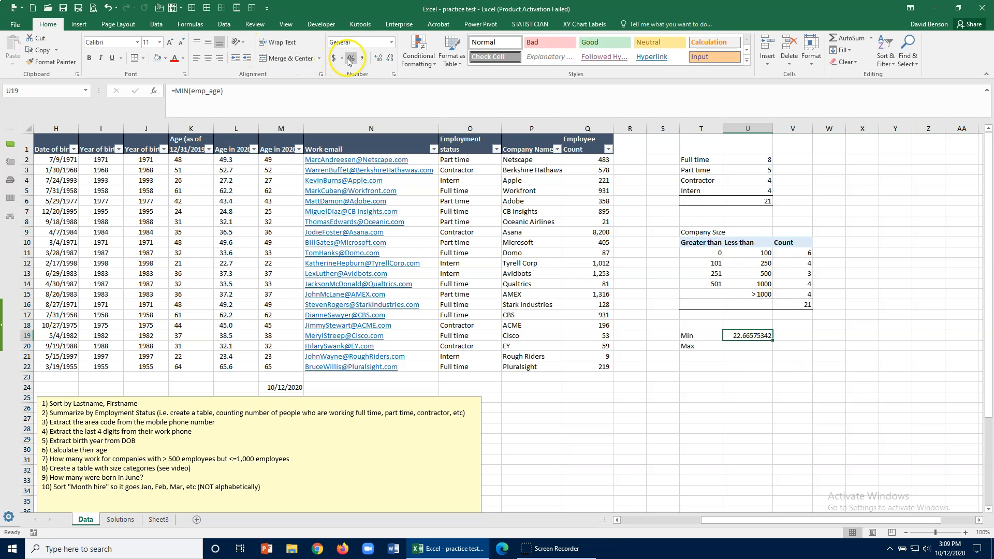
left_click(363, 60)
left_click(387, 61)
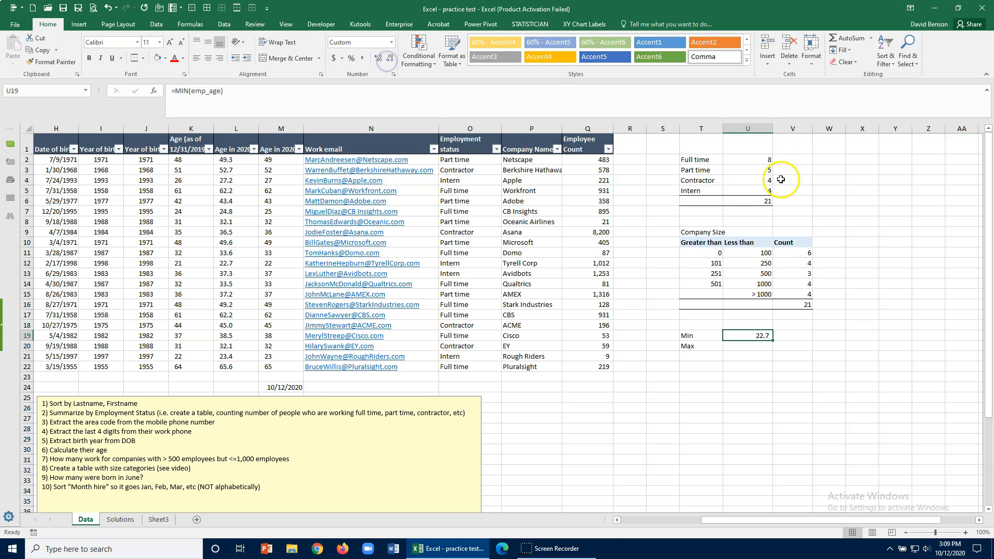
- Copy the U19 formula into U20 and change its function to MAX to return the oldest age
left_click(755, 346)
key("ctrl+v")
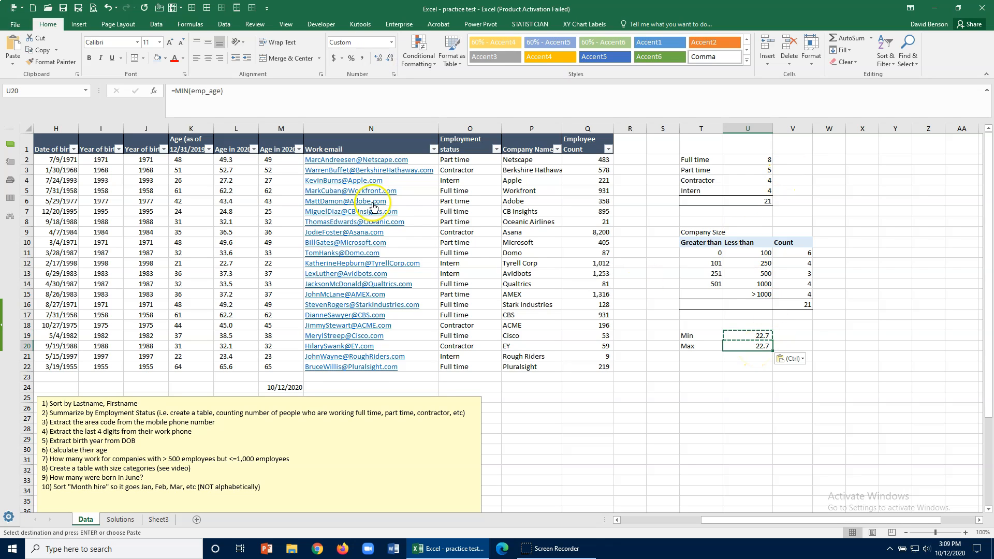
left_click(184, 88)
double_click(184, 90)
type("MAX")
key("Return")
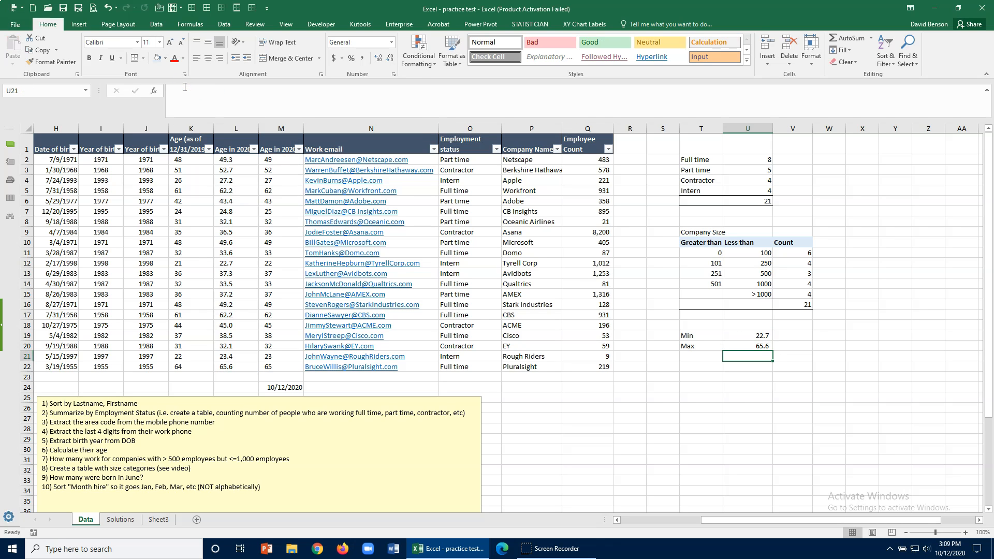
left_click(742, 346)
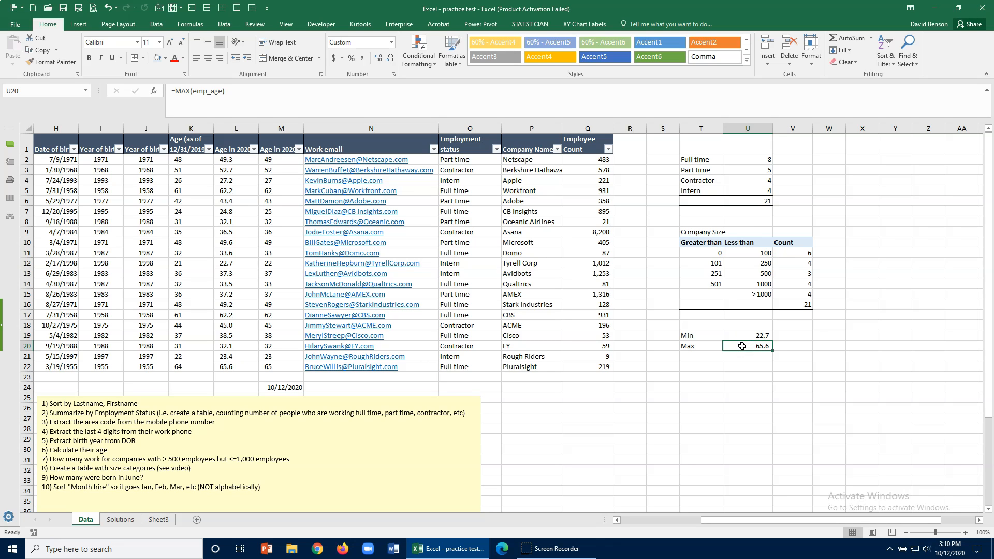
left_click(643, 520)
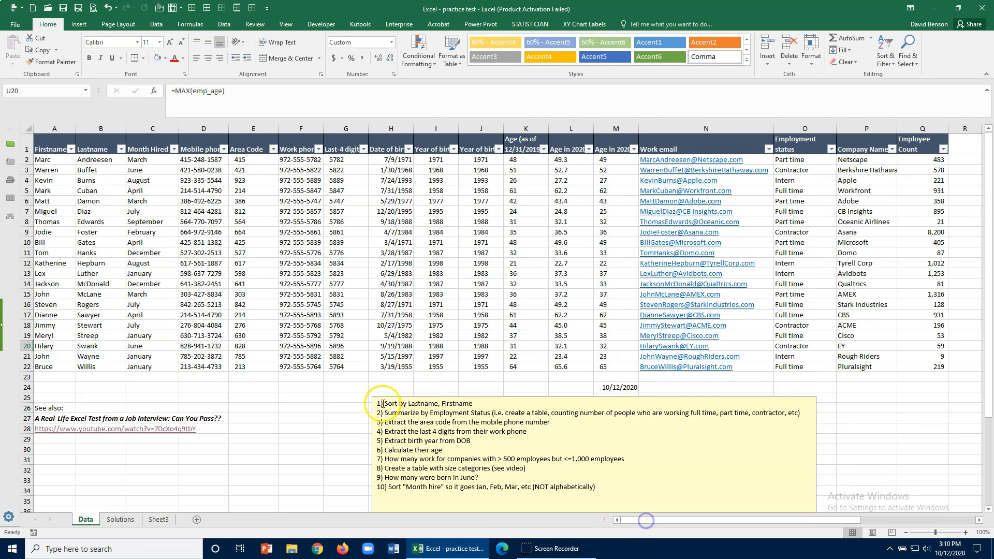
left_click_drag(768, 520, 854, 517)
left_click(723, 377)
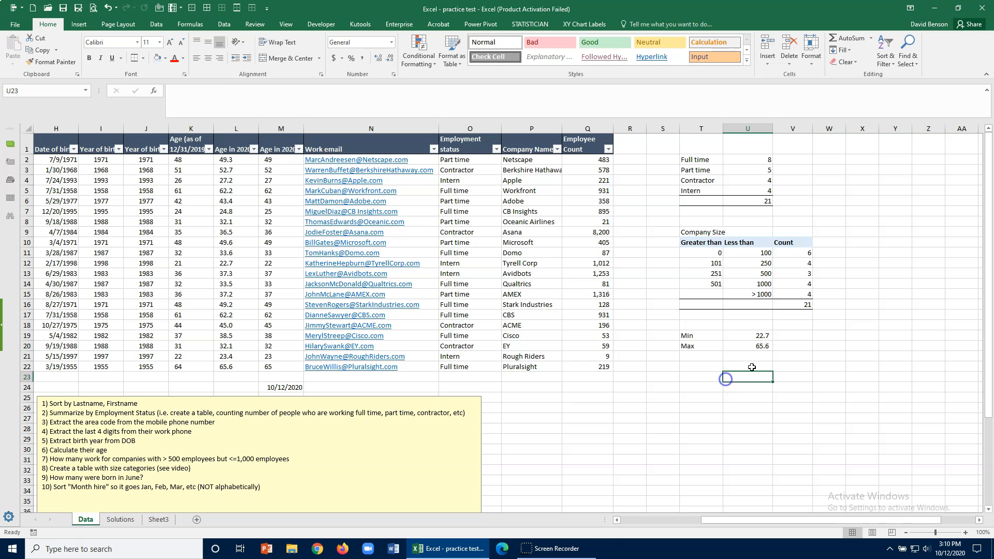
- Enter the lower age limits 20, 30 and 40 from T23 down and extend the series to 60 in T27
left_click(708, 373)
type("20")
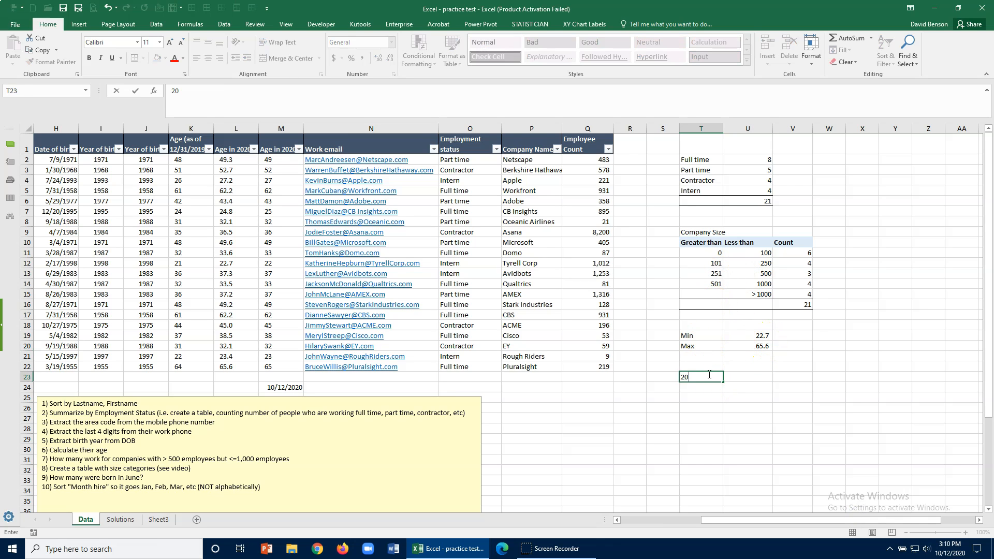
key("Return")
type("30")
key("Return")
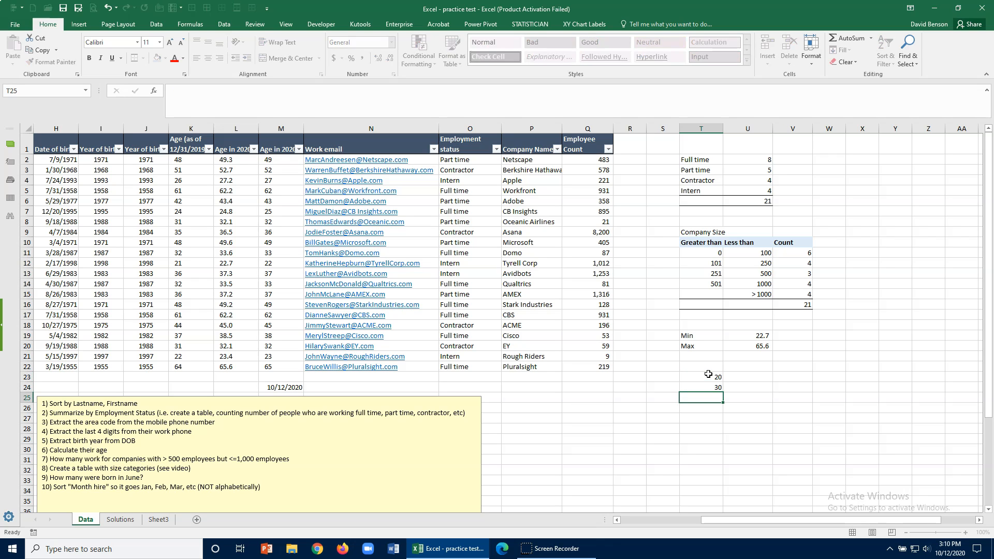
type("40")
left_click_drag(708, 373, 721, 424)
- Enter the upper age limits 29 and 39 in U23:U24 and extend the series to 69 in U27
left_click(749, 379)
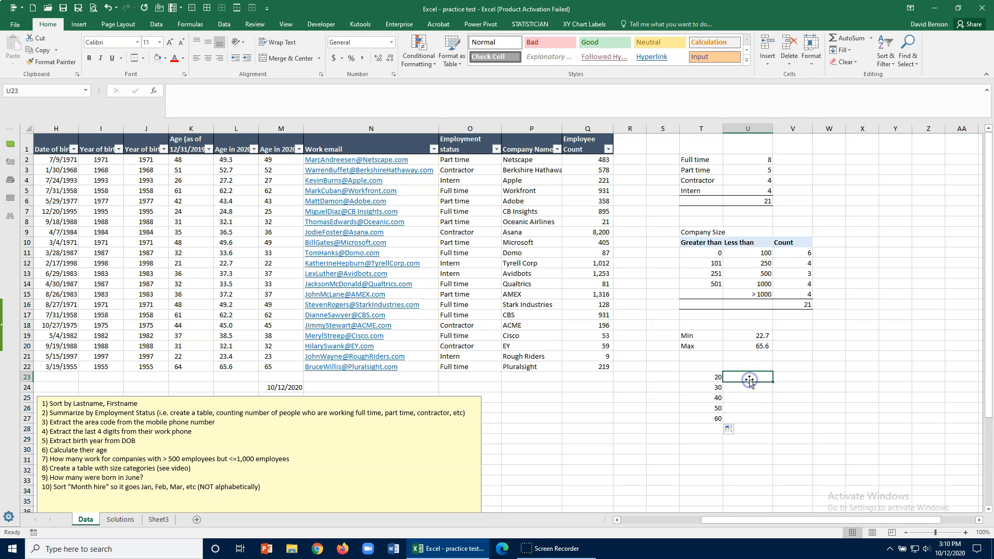
type("29")
key("Return")
type("39")
key("Return")
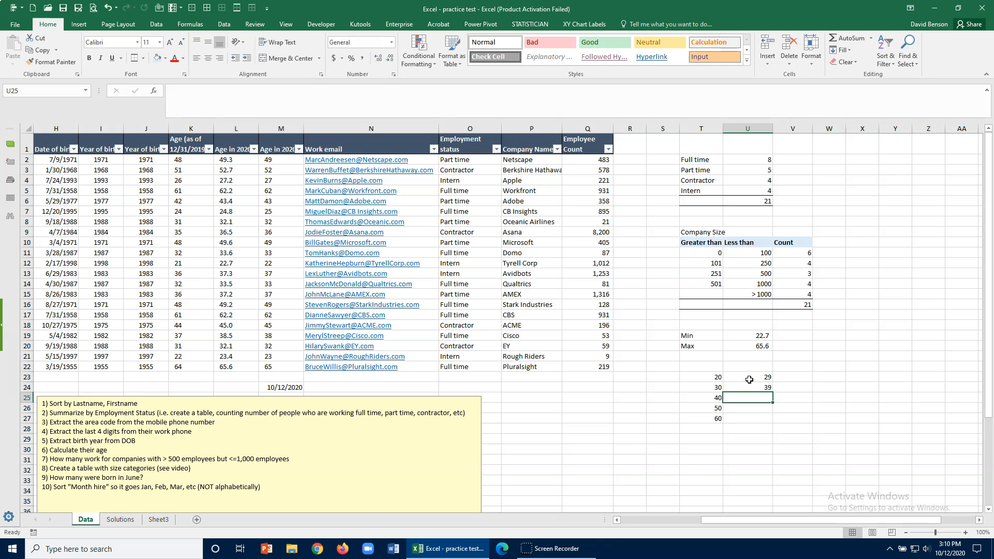
left_click_drag(749, 379, 771, 419)
left_click(749, 417)
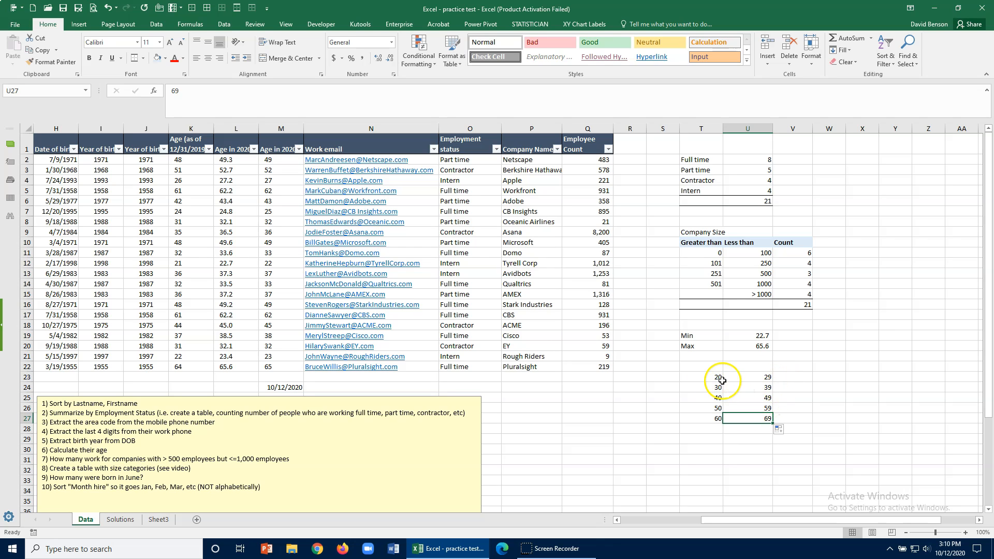
- Enter =COUNTIFS(emp_age,">="&T23,emp_age,"<"&T24) in V23 to count employees in the first age group
left_click(786, 376)
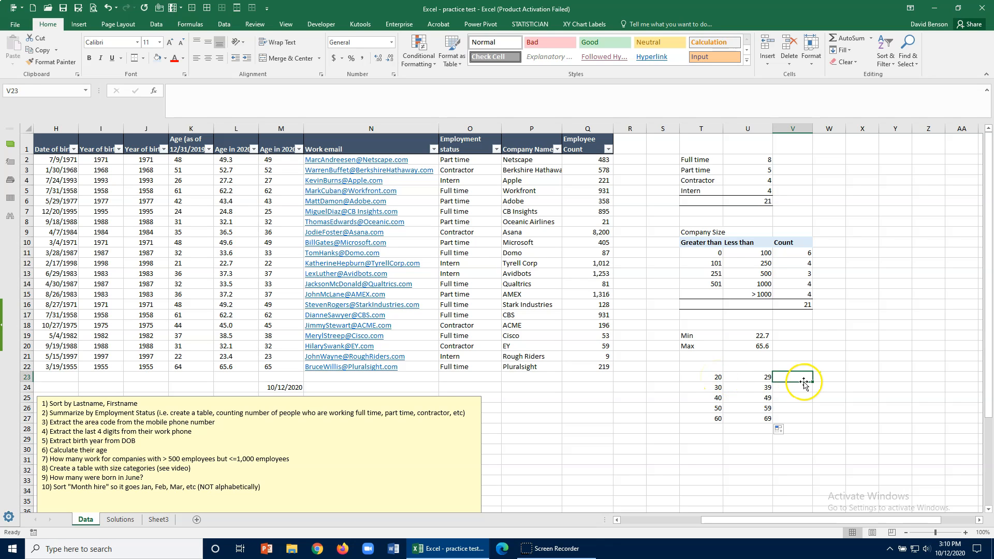
type("=countifs")
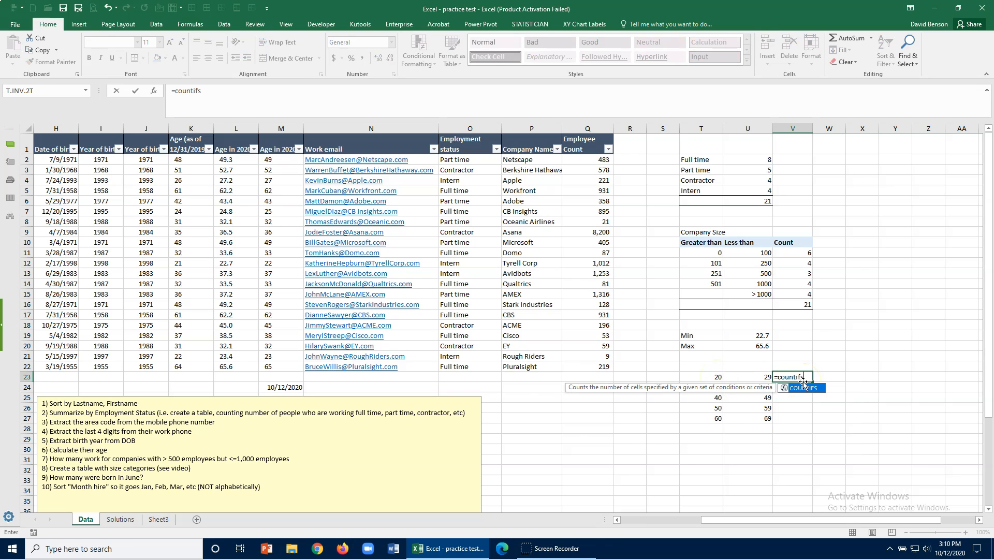
type("(emp_age,\">=")
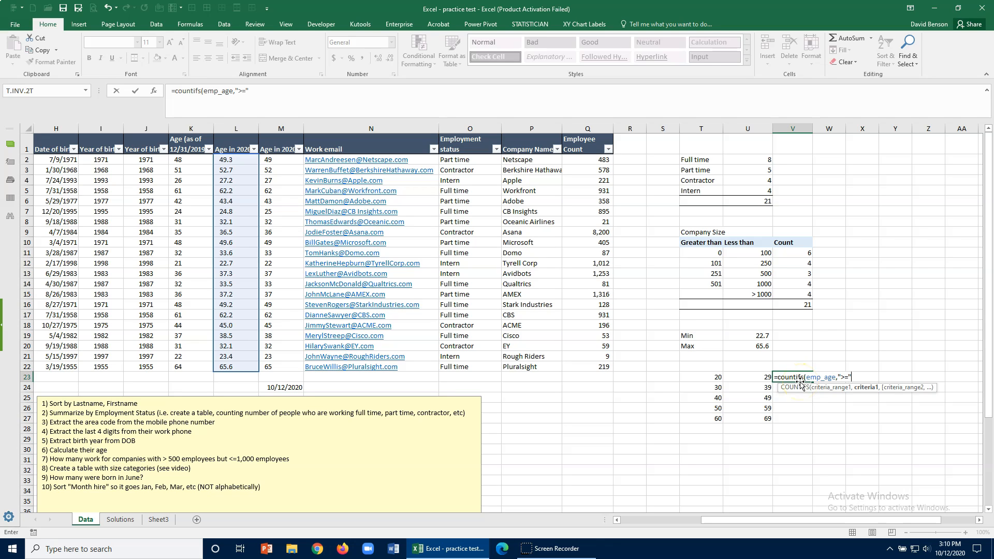
type("\"&")
left_click(712, 377)
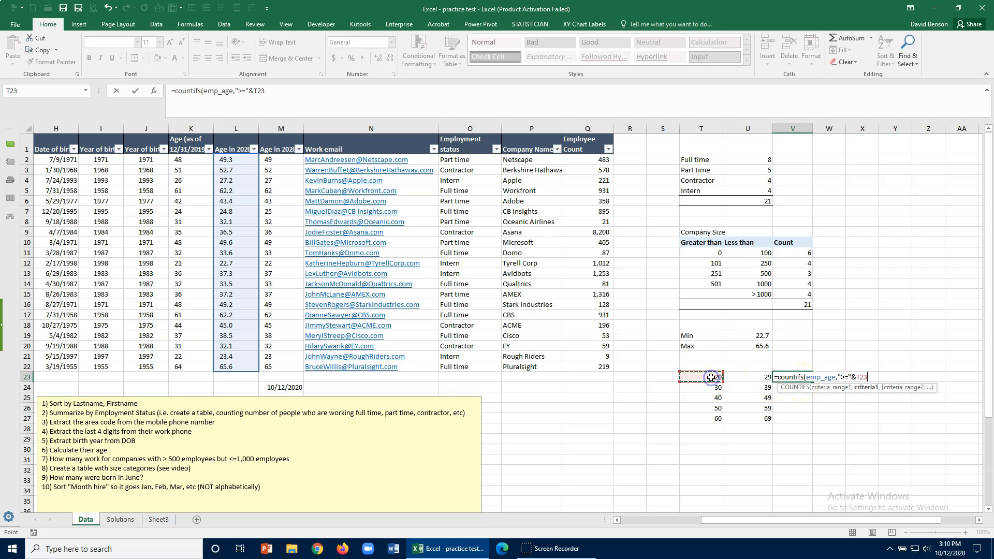
type(",")
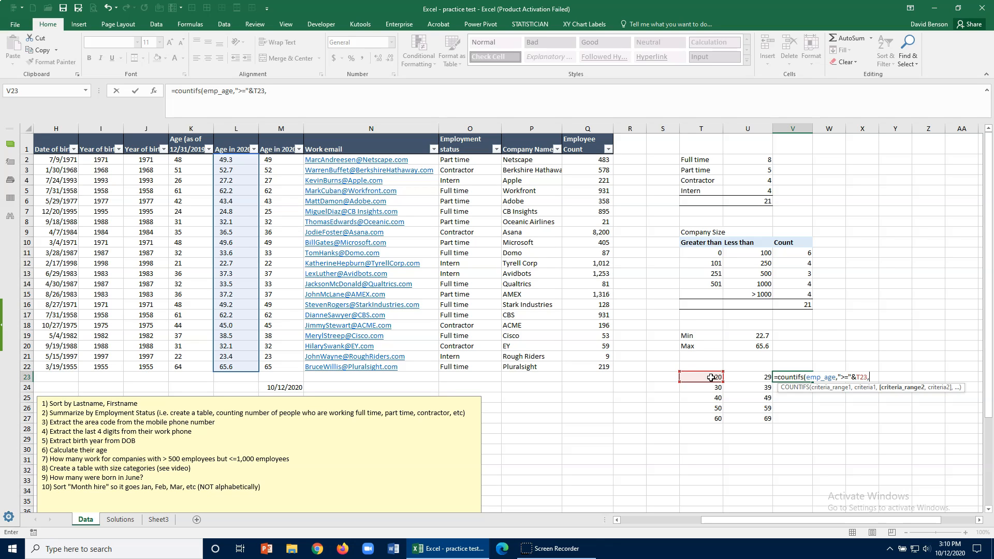
type("emp_age,\"<")
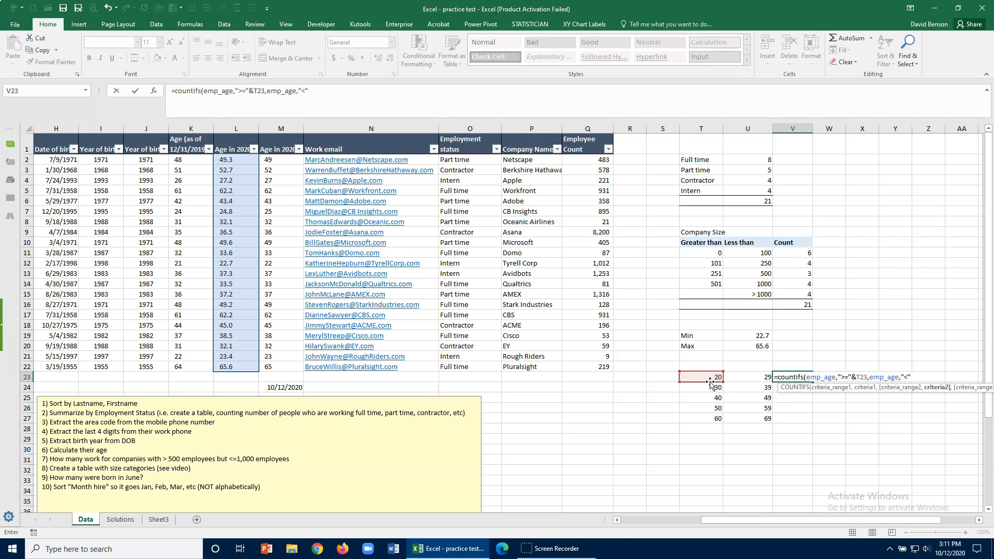
left_click(706, 389)
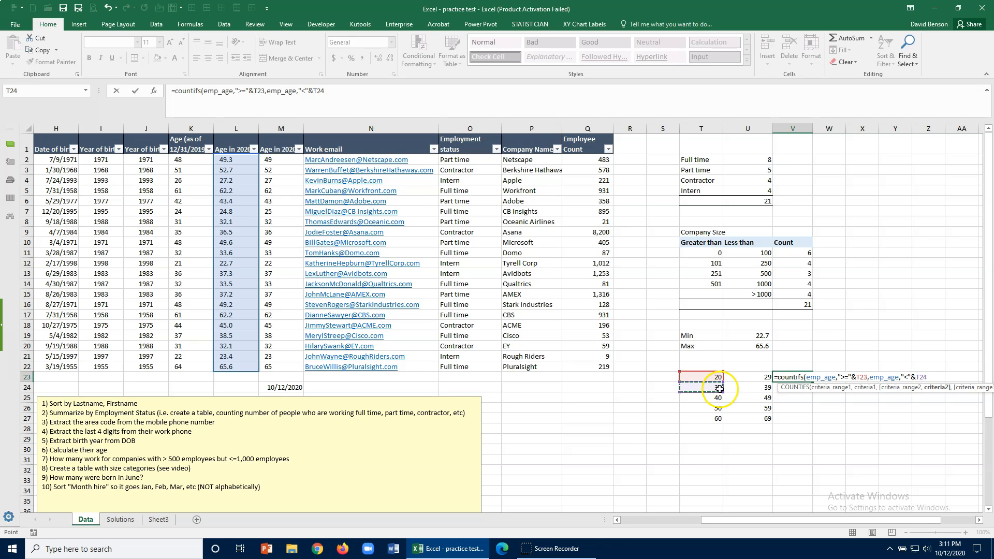
key("Return")
- Copy the V23 age-count formula down through V27
left_click(793, 379)
left_click_drag(812, 381, 812, 422)
left_click(751, 431)
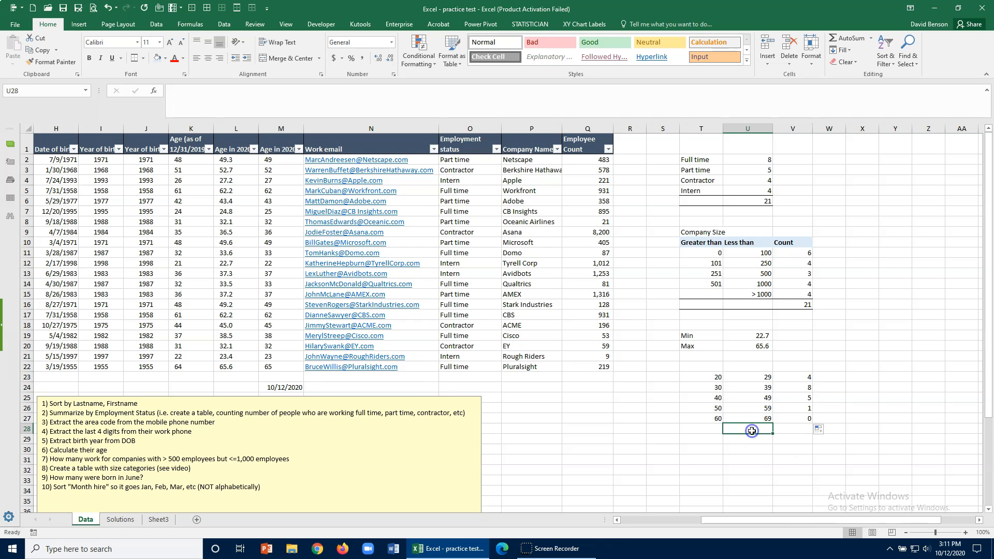
- Examine the copied COUNTIFS formulas in V23:V27 row by row, checking which cells their criteria reference
left_click(800, 418)
left_click(799, 379)
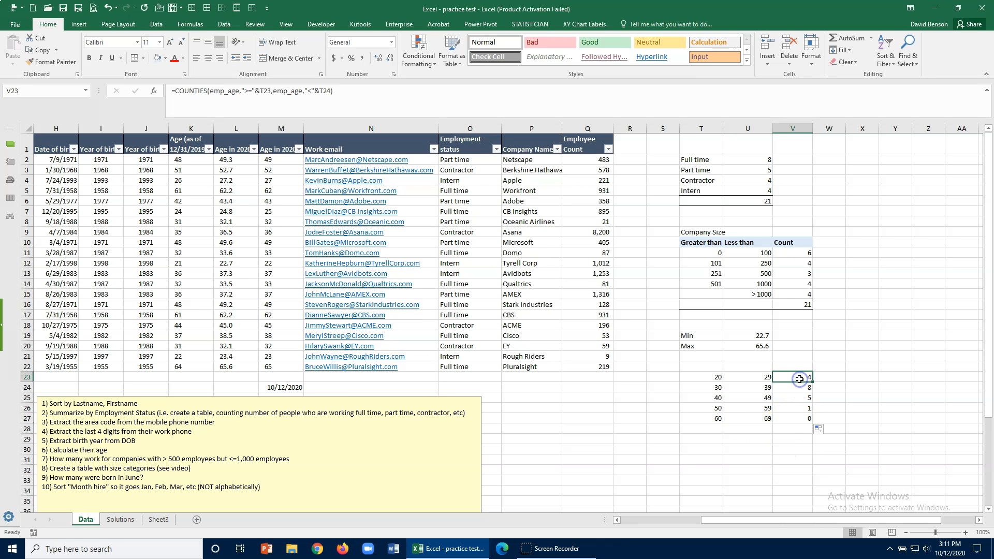
left_click(800, 389)
left_click(800, 399)
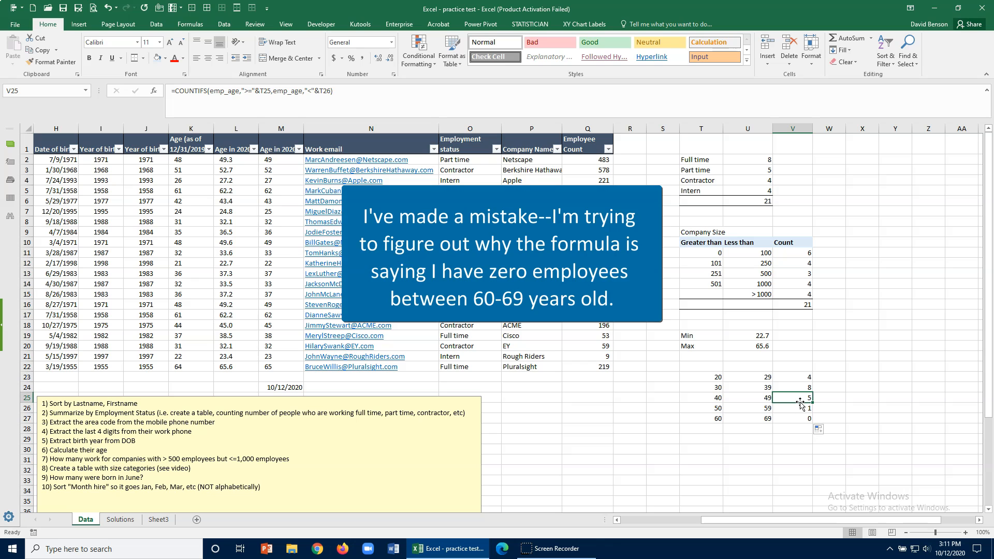
left_click(800, 409)
left_click(797, 417)
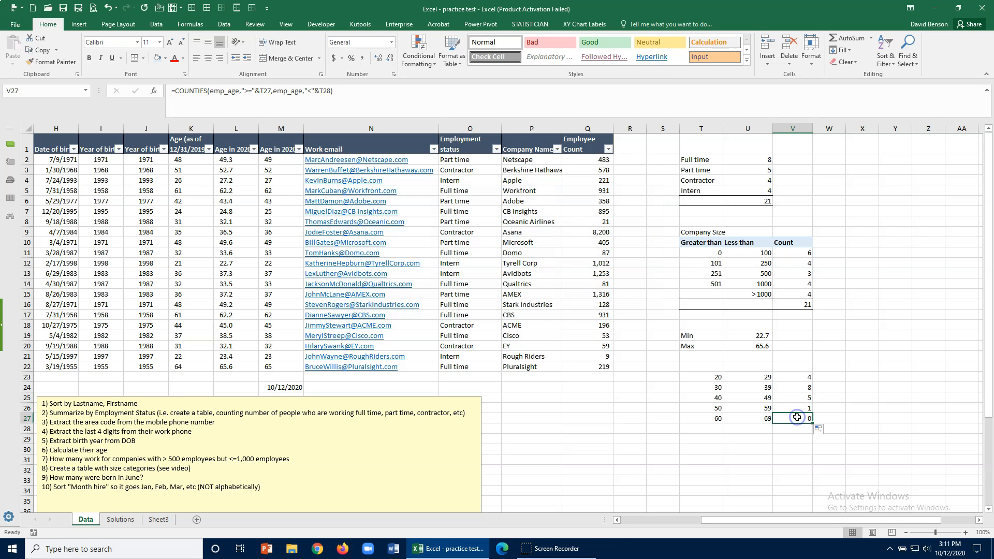
- Try using U27 instead of T28 as the upper limit in the V27 formula, and undo the change
left_click(313, 92)
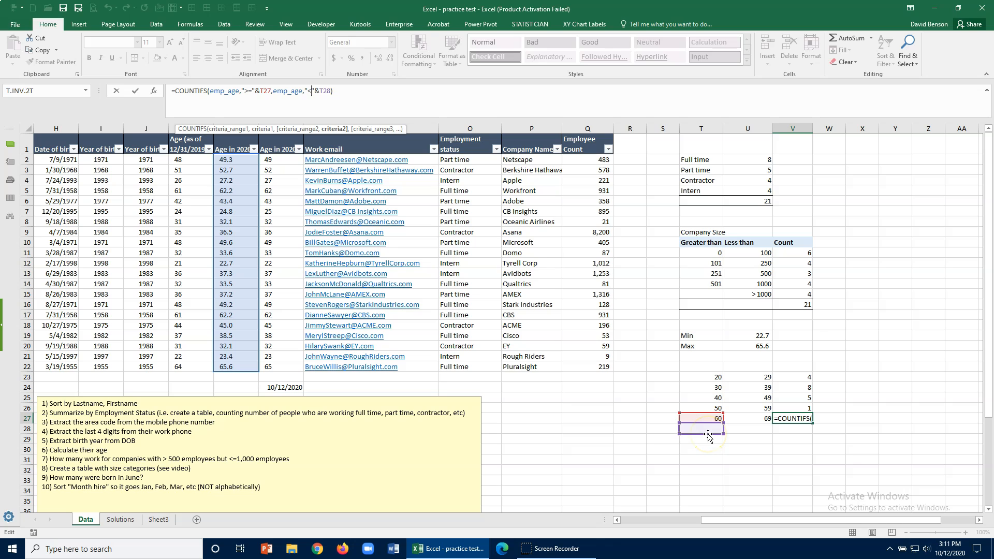
left_click_drag(708, 435, 752, 423)
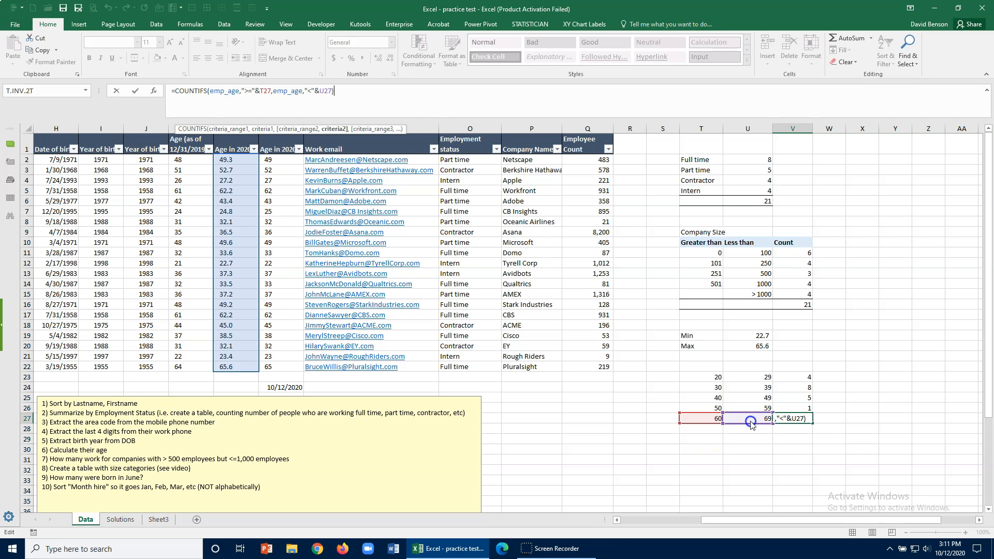
key("ctrl+Return")
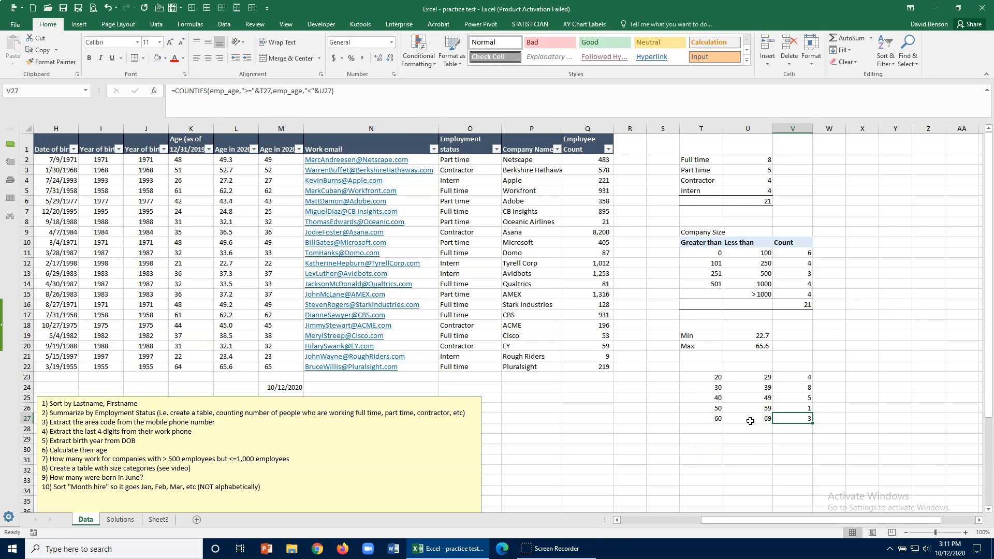
left_click(334, 92)
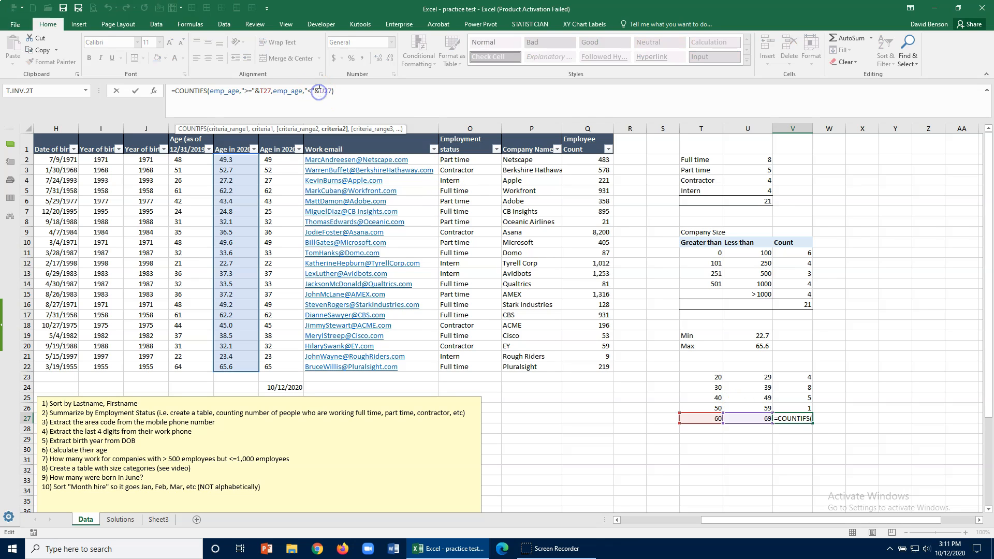
key("Left")
key("Left")
key("Left")
key("Left")
key("Escape")
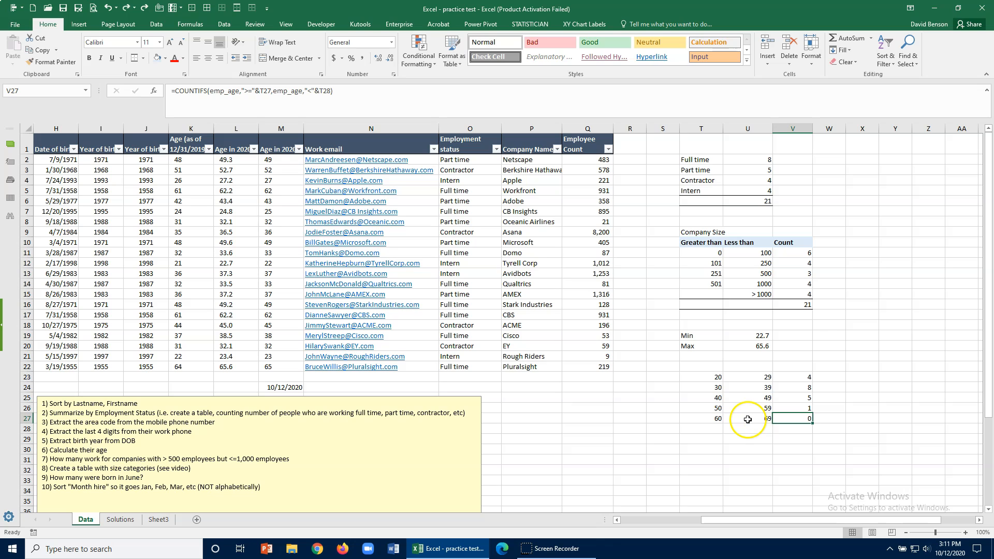
- Change the upper age limit reference in the V27 COUNTIFS formula to U27 and check the edited formula
left_click_drag(807, 379, 792, 418)
left_click(792, 417)
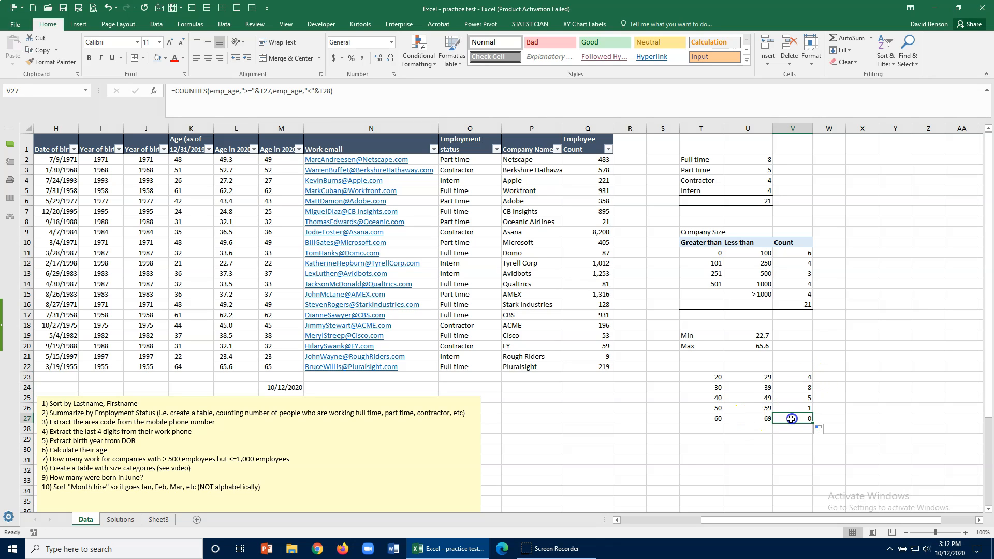
left_click(323, 92)
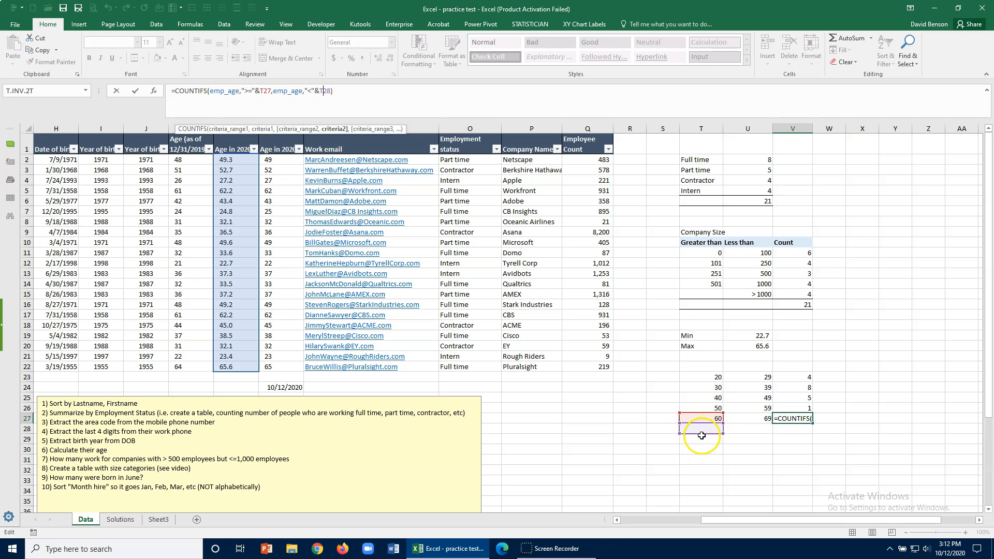
left_click(699, 456)
left_click(793, 418)
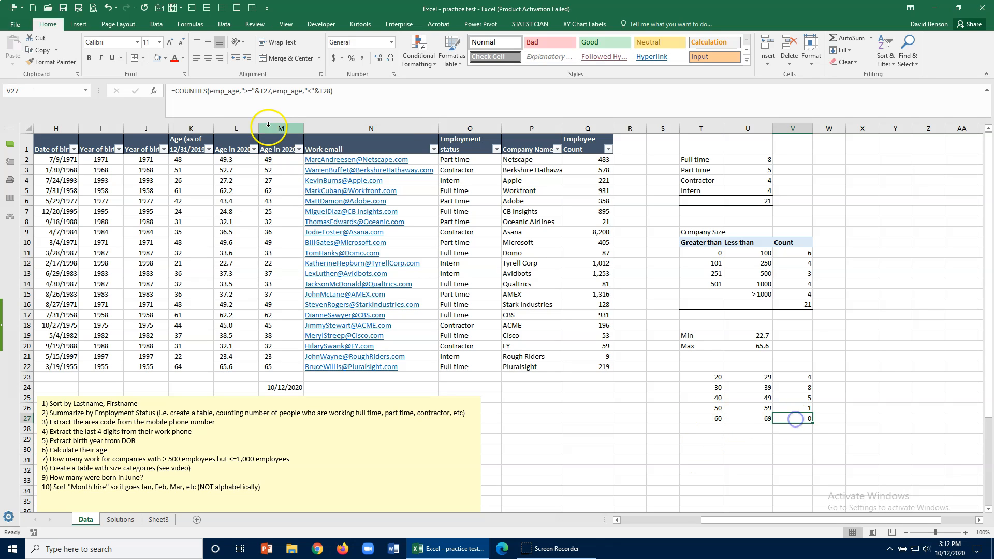
left_click(321, 90)
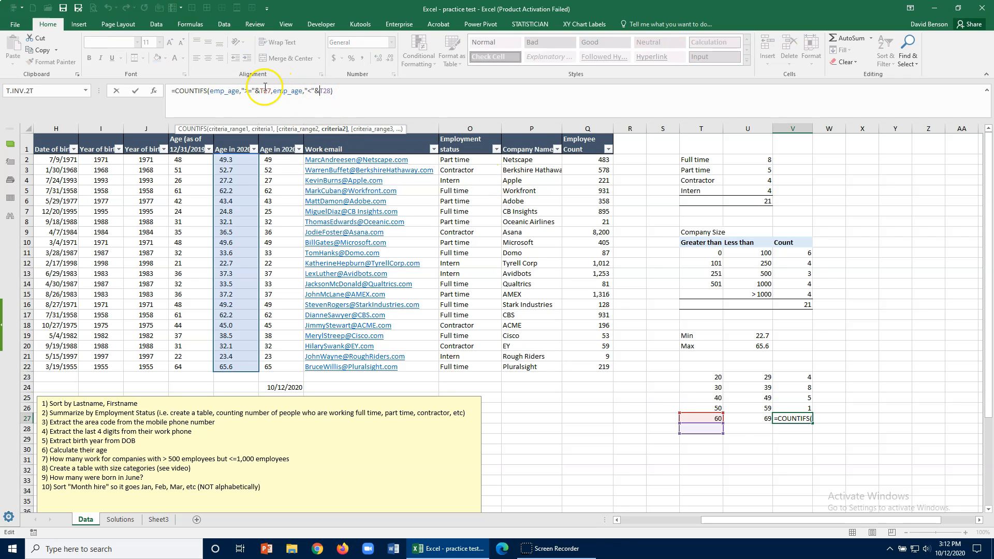
left_click(728, 430)
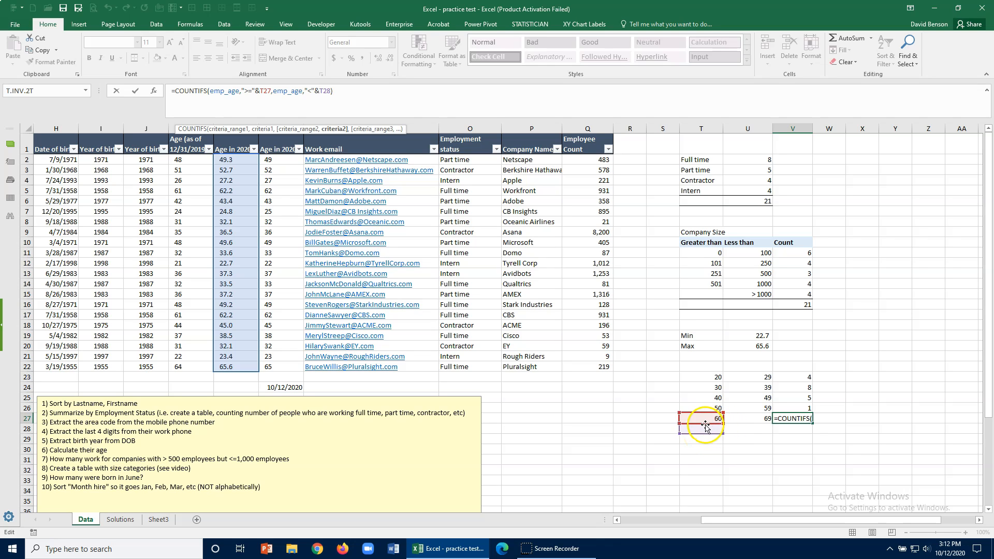
left_click(704, 437)
left_click_drag(704, 436, 764, 419)
key("Return")
left_click(804, 418)
left_click(321, 92)
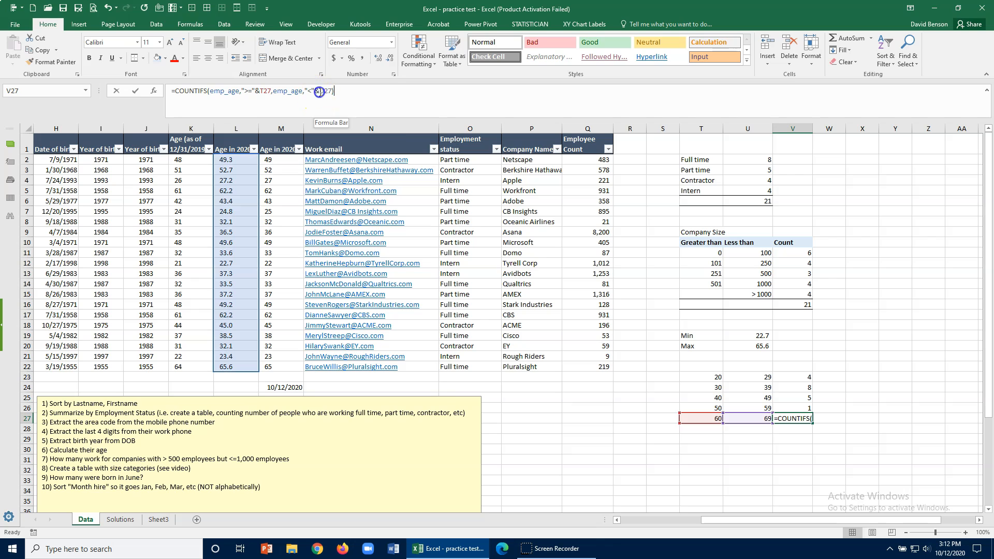
key("Return")
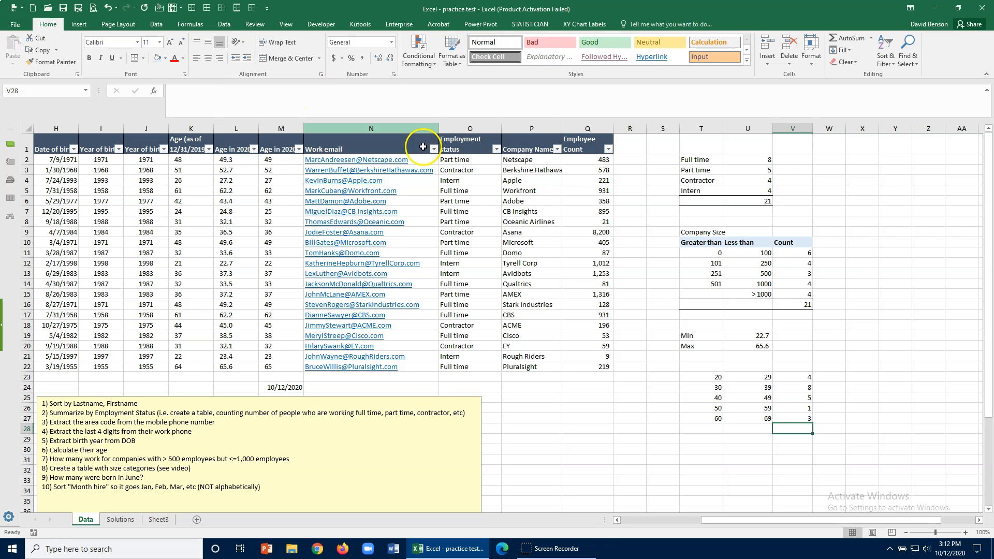
- Total the age-group counts V23:V27 in V28 with AutoSum
left_click(708, 429)
left_click_drag(708, 429, 792, 429)
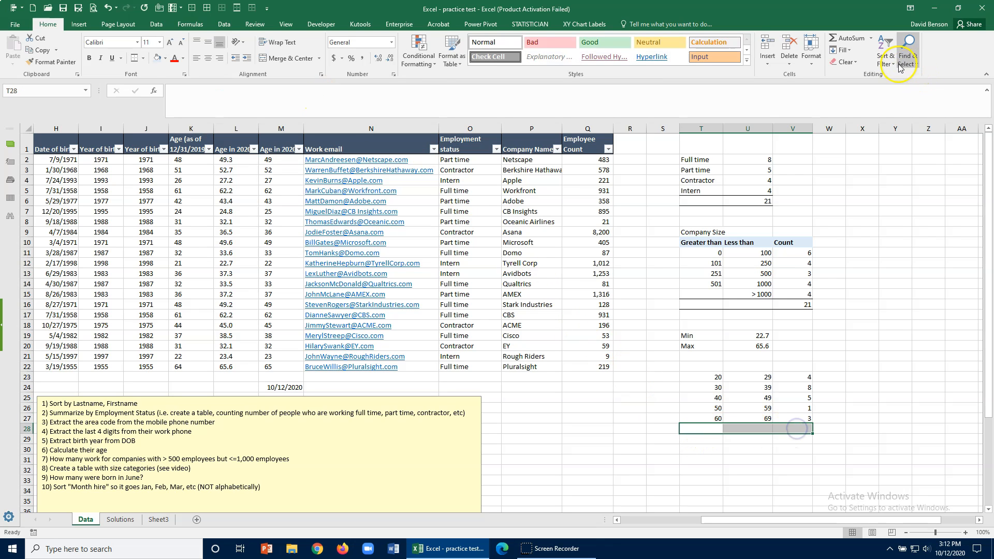
left_click(786, 479)
left_click(794, 429)
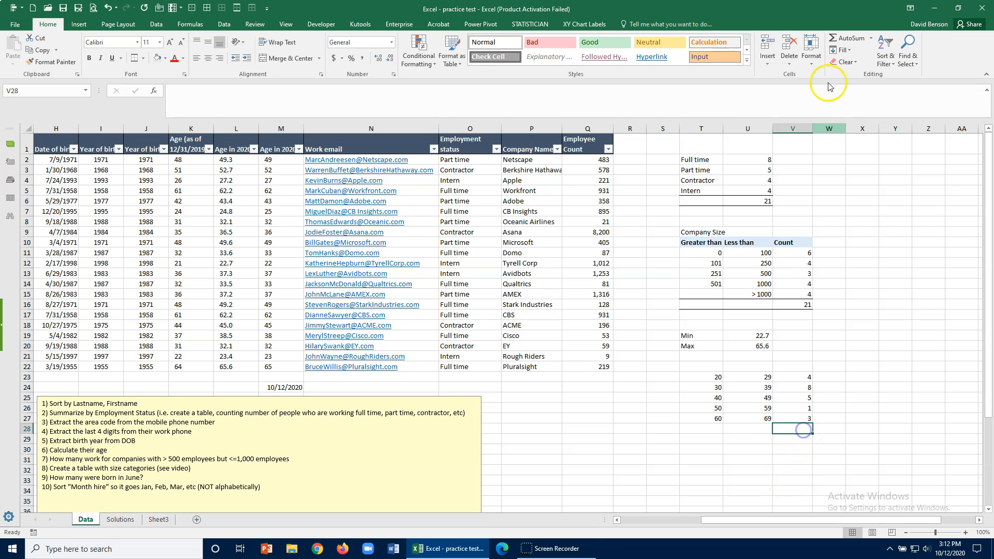
left_click(848, 39)
left_click(847, 39)
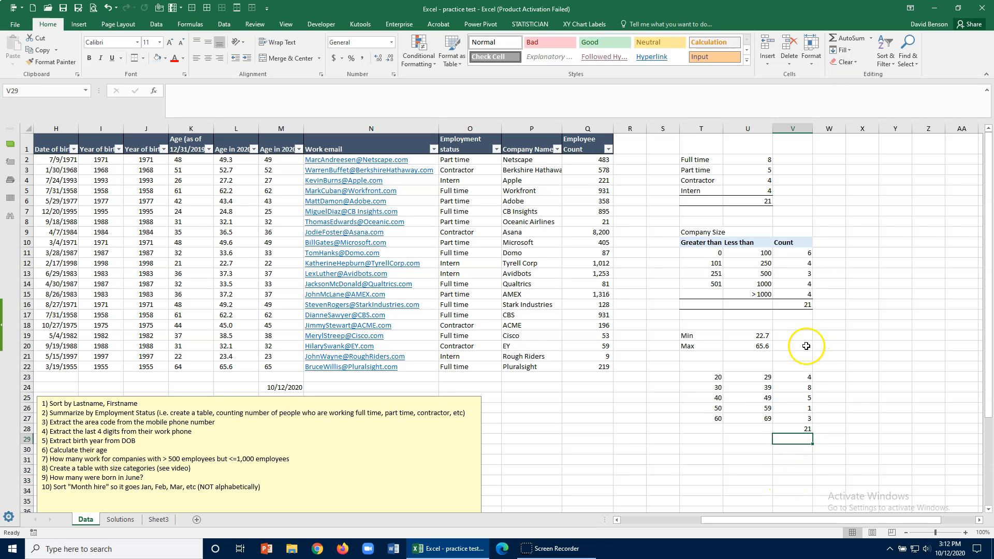
- Apply a top and bottom border to the age-group total row, T28:V28
left_click_drag(710, 428, 782, 426)
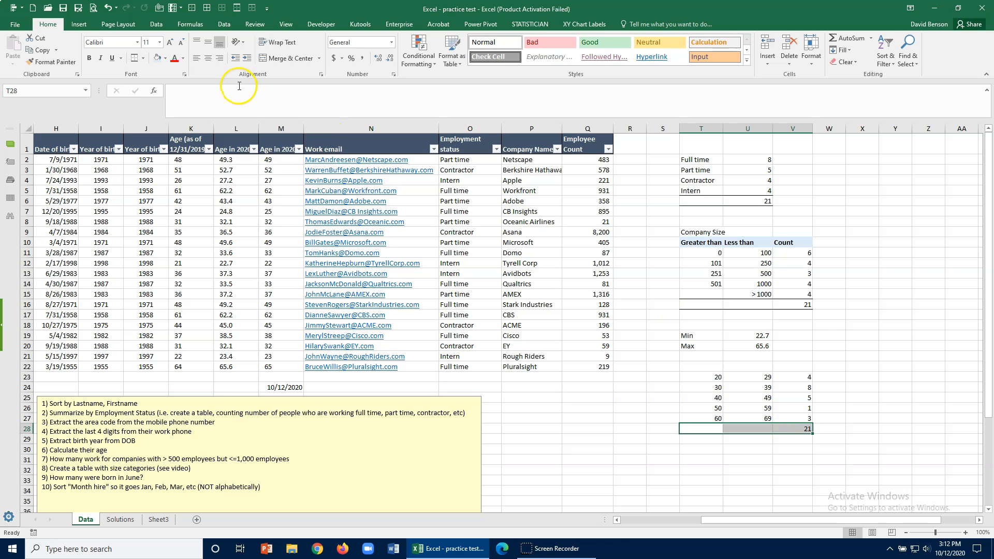
left_click(138, 60)
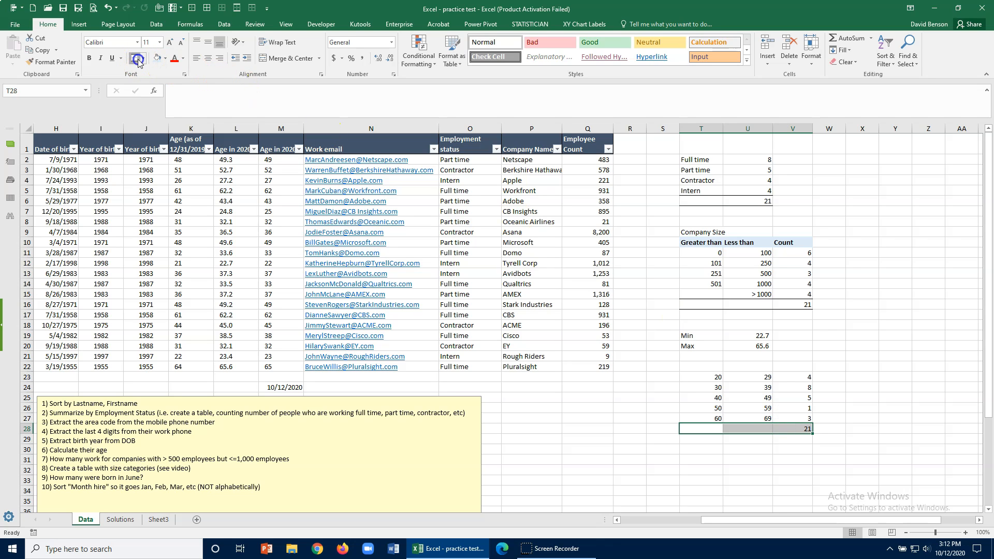
left_click(786, 428)
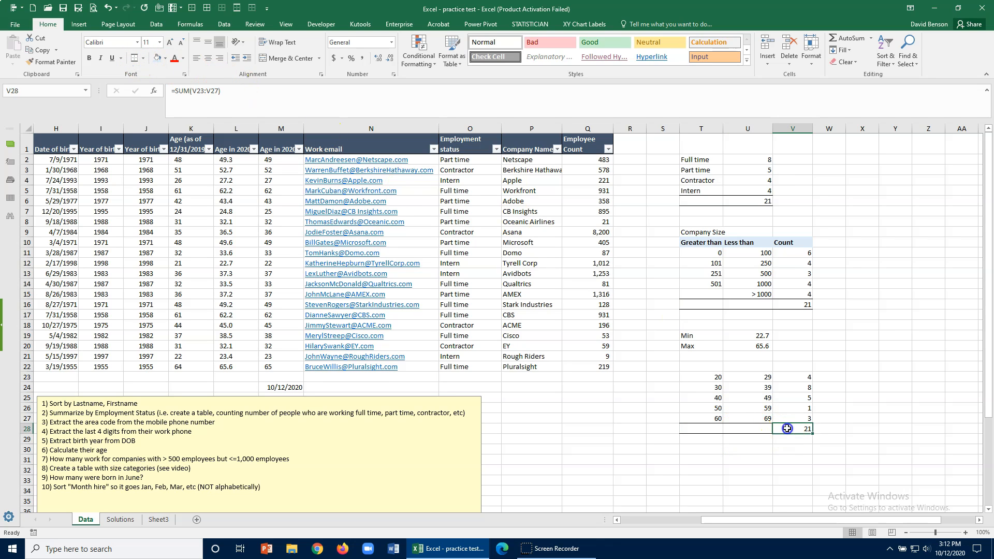
left_click(761, 377)
left_click(713, 388)
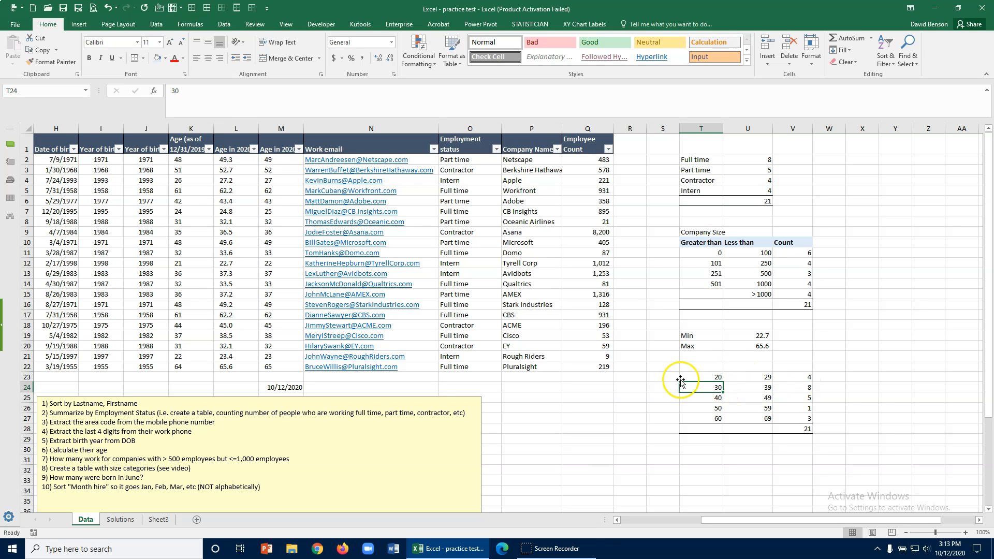
- Move the yellow instructions text box down and to the left so that it starts around row 30
left_click(617, 520)
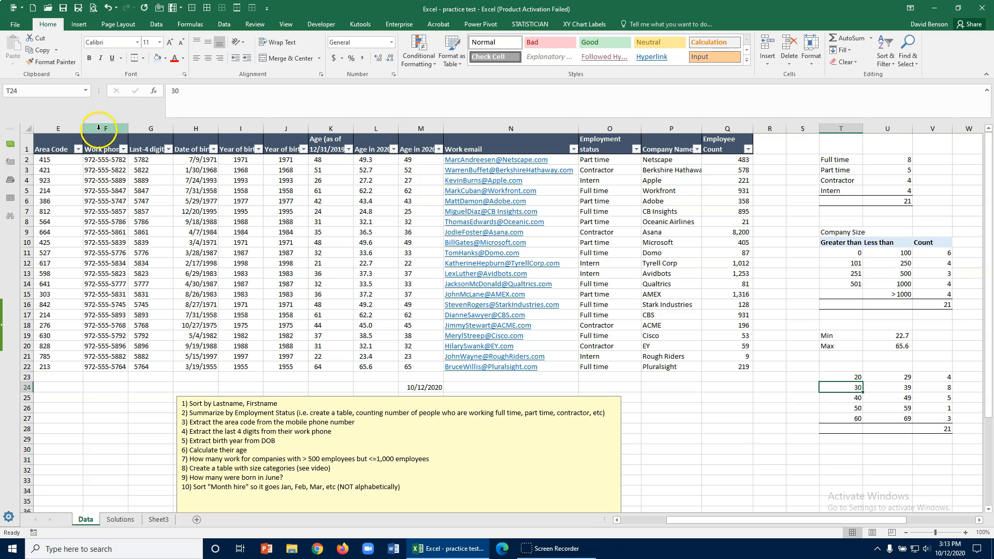
left_click(622, 520)
left_click(149, 159)
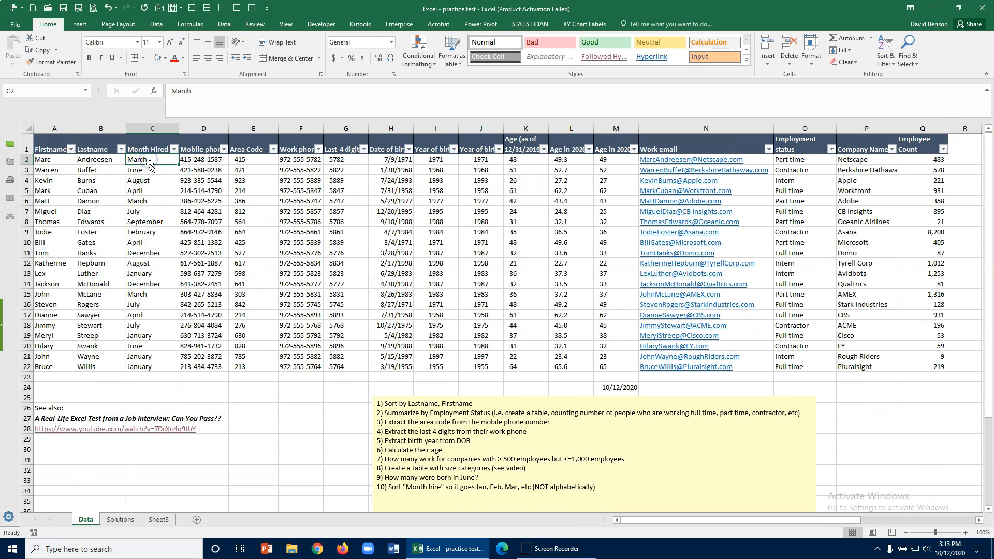
scroll(319, 343, "down", 1)
scroll(319, 343, "up", 1)
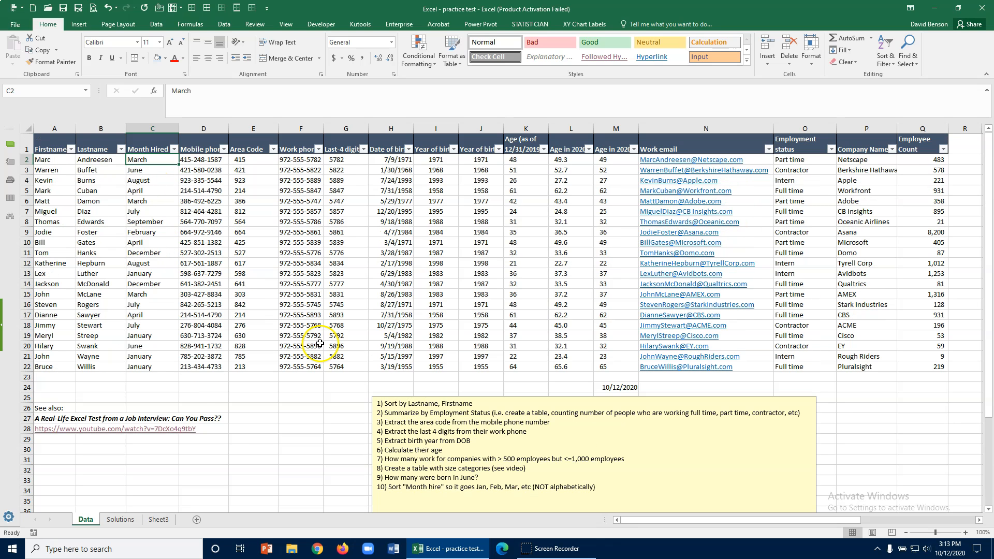
left_click(434, 394)
left_click(433, 396)
left_click_drag(433, 397, 294, 451)
- Insert a blank column I between the Date of birth column and the first Year of birth column
left_click(431, 162)
right_click(436, 129)
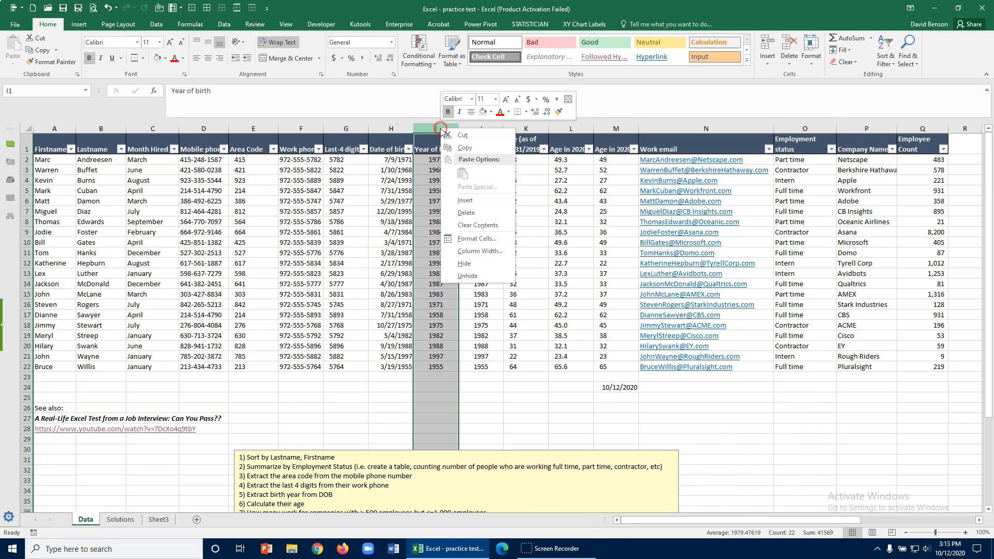
left_click(486, 199)
left_click(434, 159)
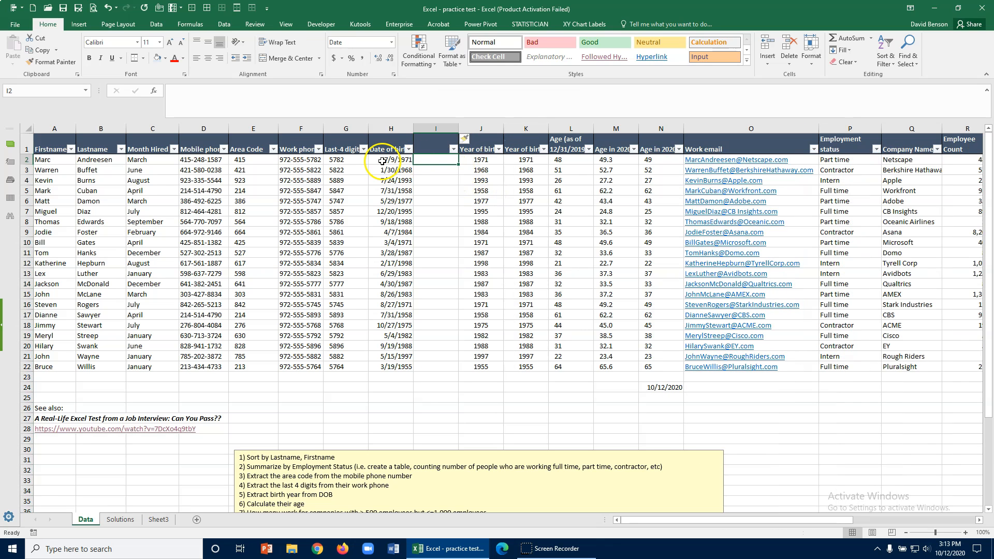
- Enter the heading Month of Birth in I1 and wrap its text
left_click(426, 150)
type("Month of Birth")
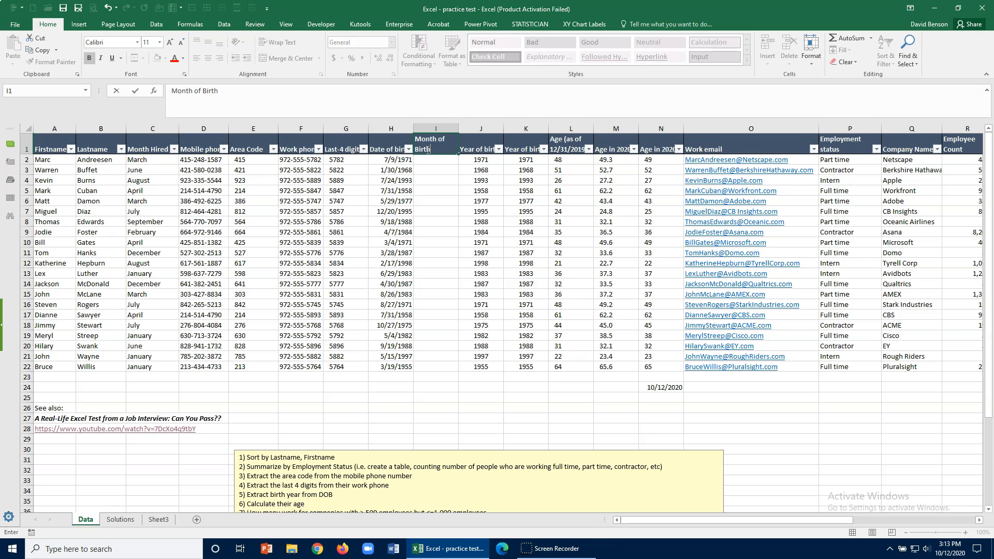
key("ctrl+Return")
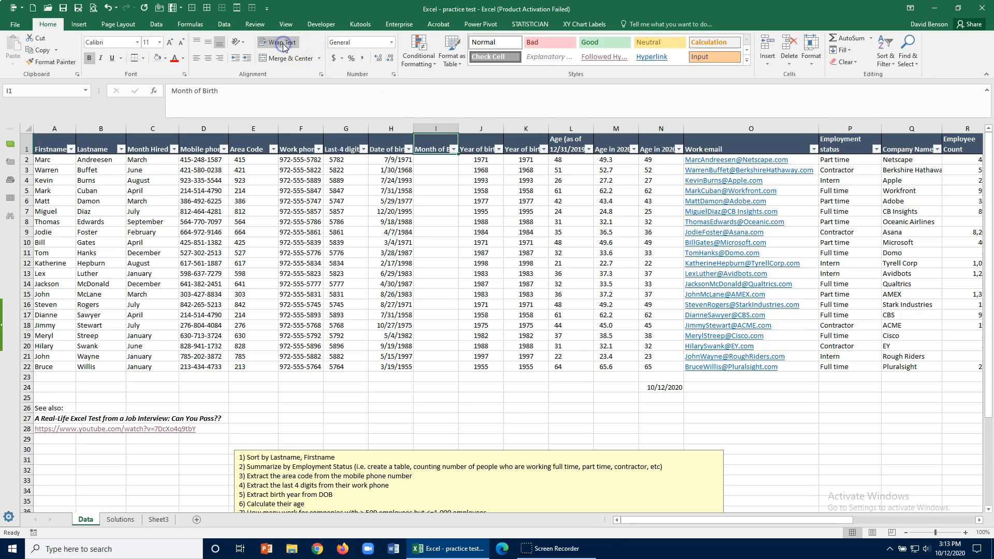
left_click(432, 165)
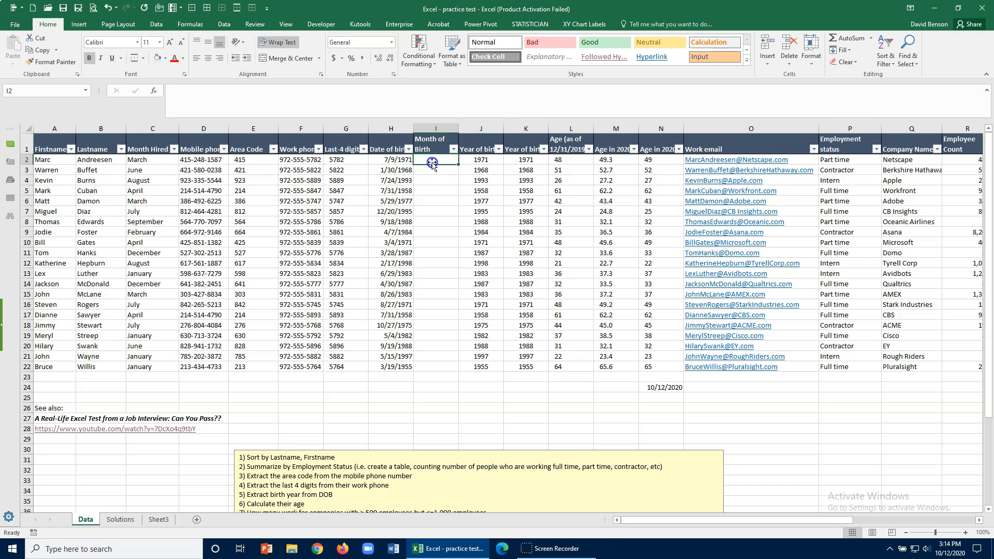
left_click(452, 191)
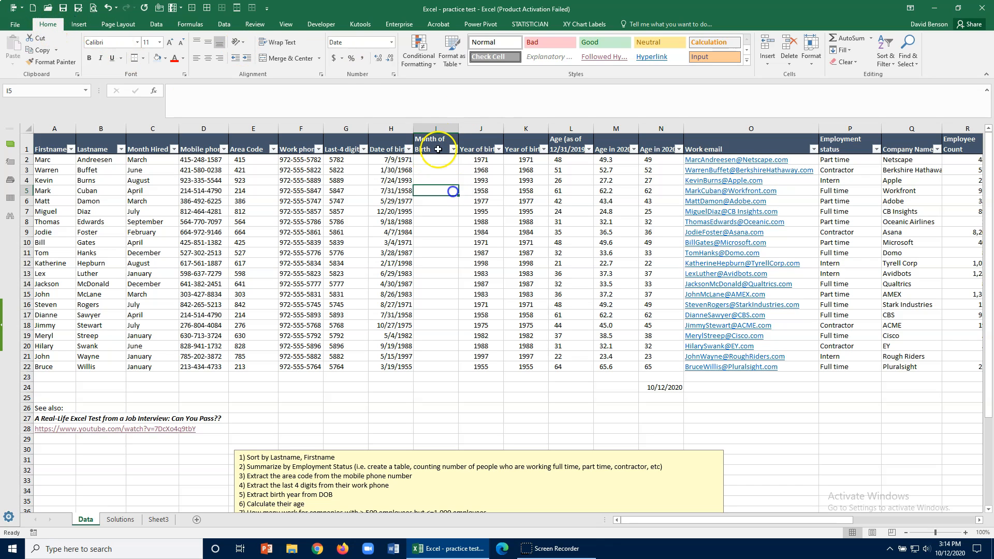
- Check the year formula in J2 as a model and enter =MONTH(H2) in I2 to extract the birth month
left_click(480, 159)
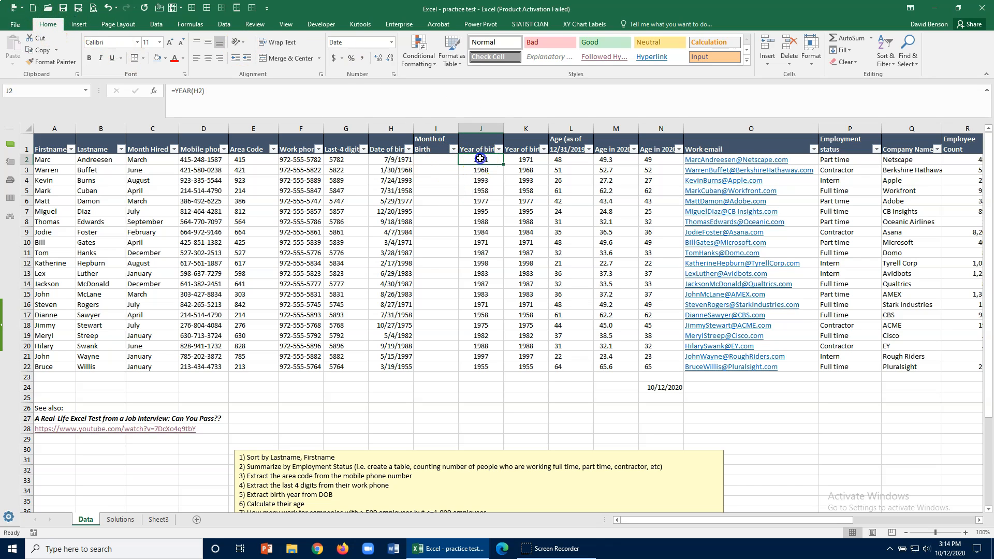
left_click(420, 159)
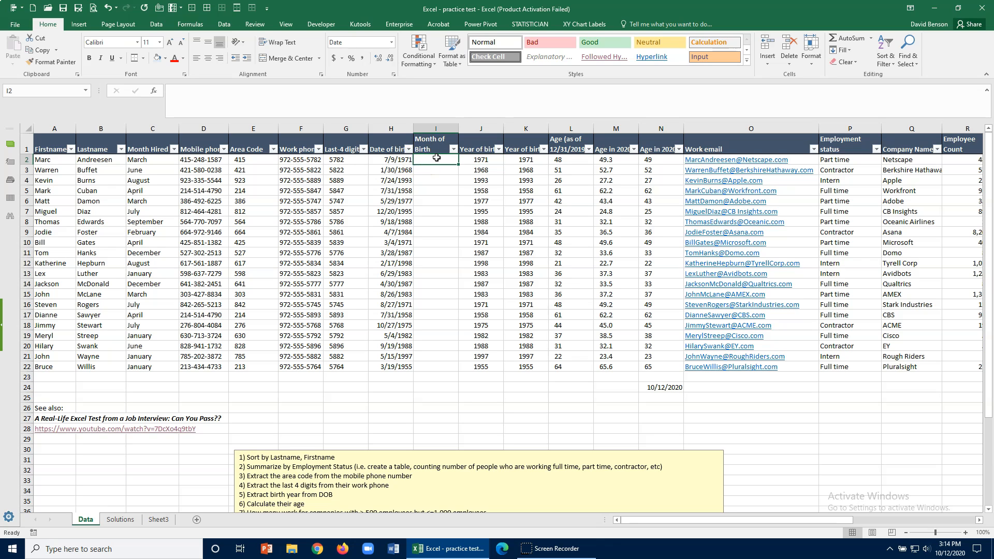
type("=month(")
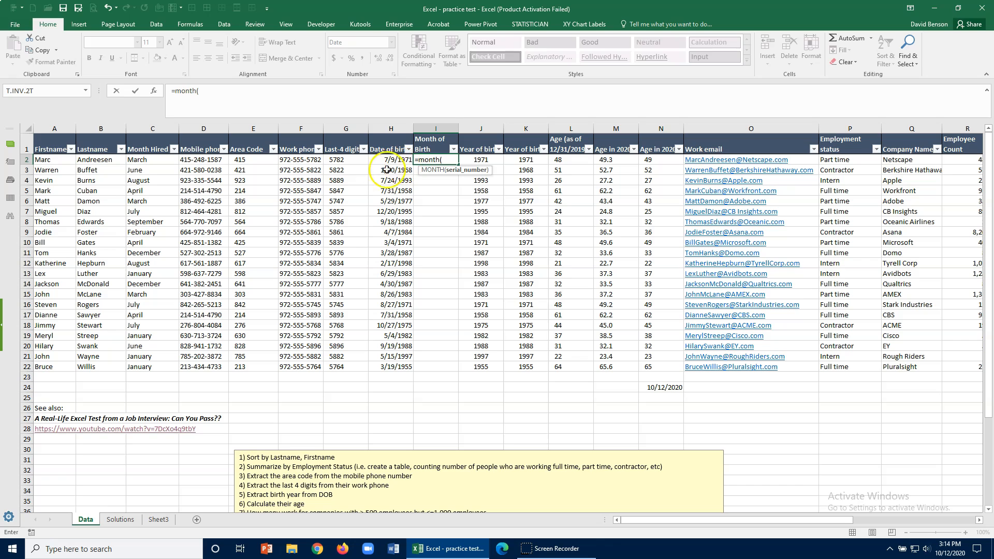
left_click(383, 160)
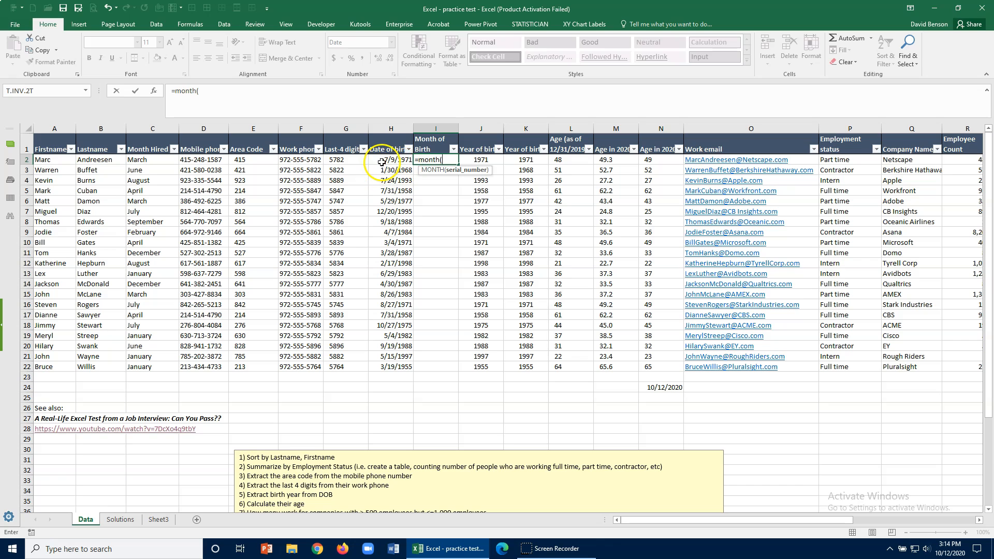
key("Return")
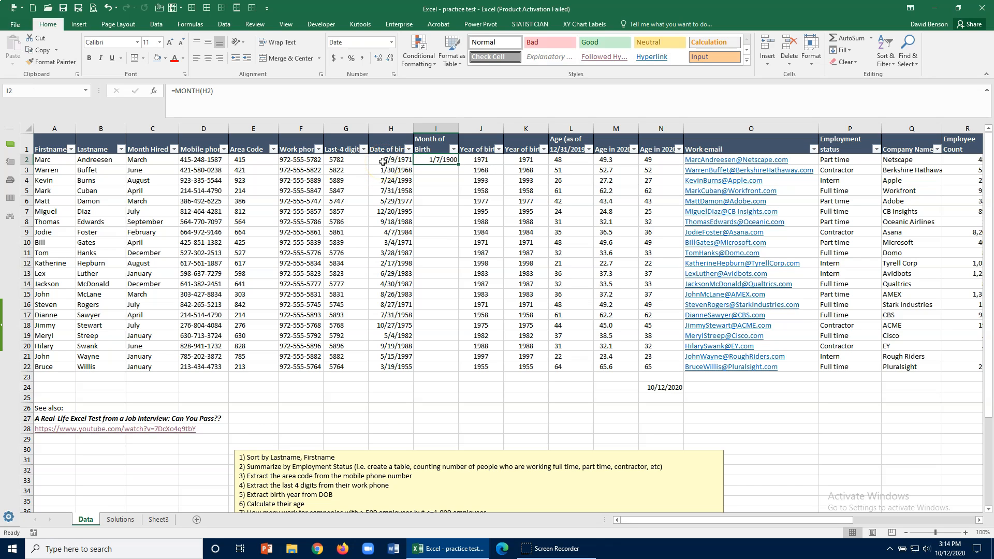
- Set the number format of I2 to General so the birth month shows as a plain number
left_click(438, 158)
right_click(439, 159)
left_click(449, 336)
left_click(332, 258)
left_click(519, 439)
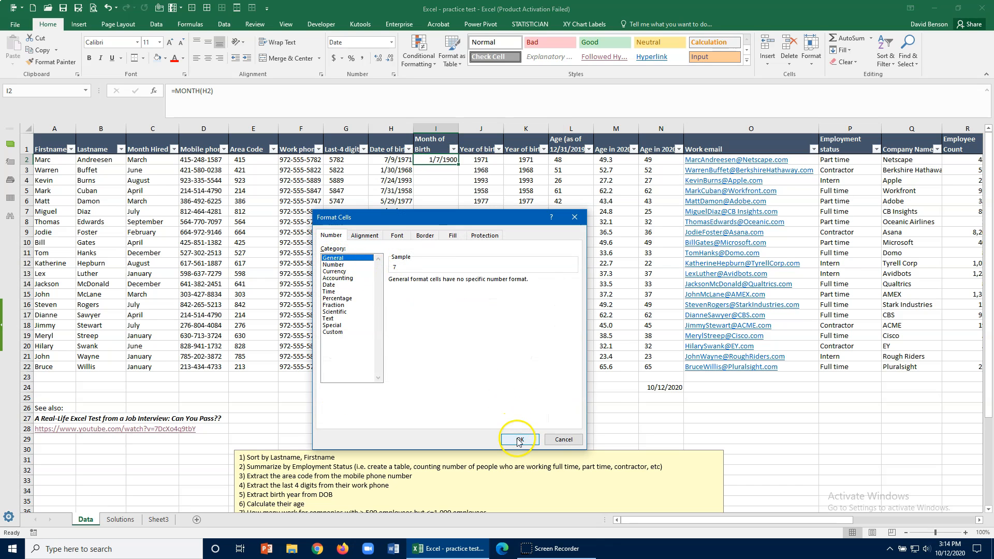
- Copy the I2 month formula down through I22 and center the birth months
double_click(458, 164)
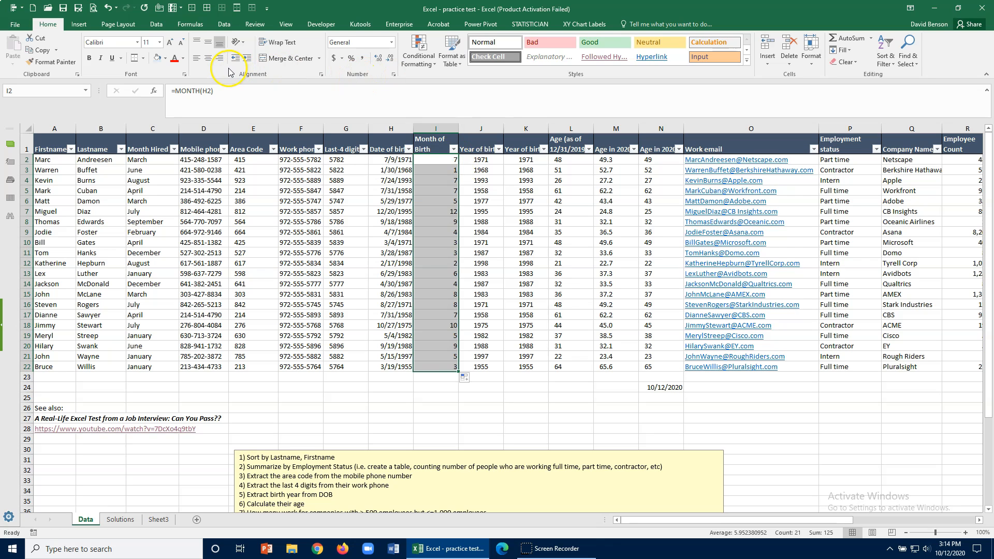
left_click(207, 59)
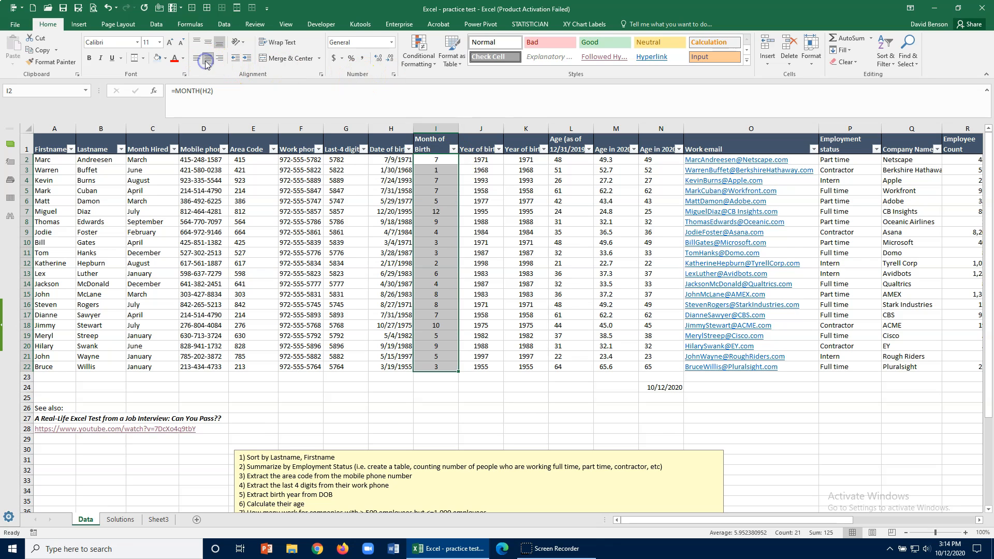
left_click(437, 190)
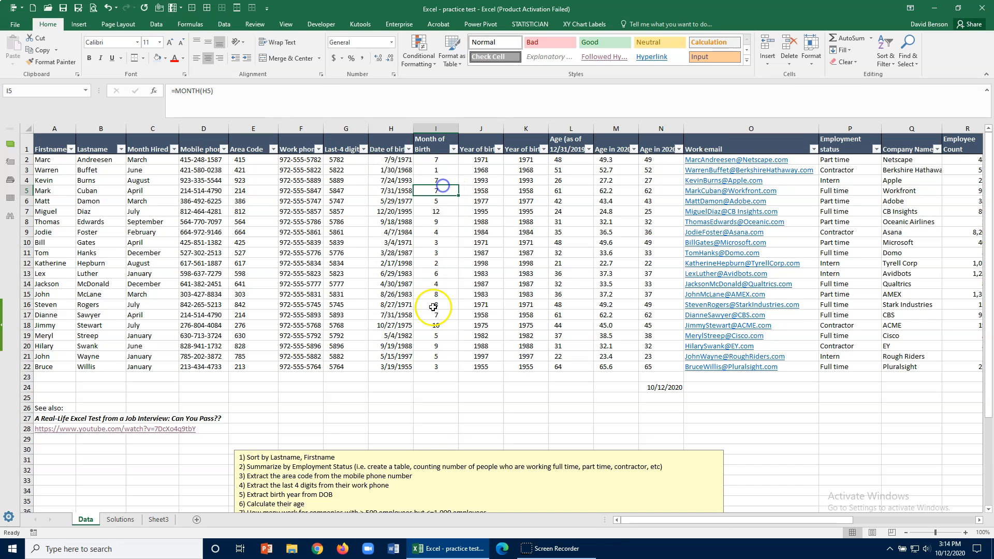
- Enter the label Born in June in H24 below the dates of birth
left_click(432, 388)
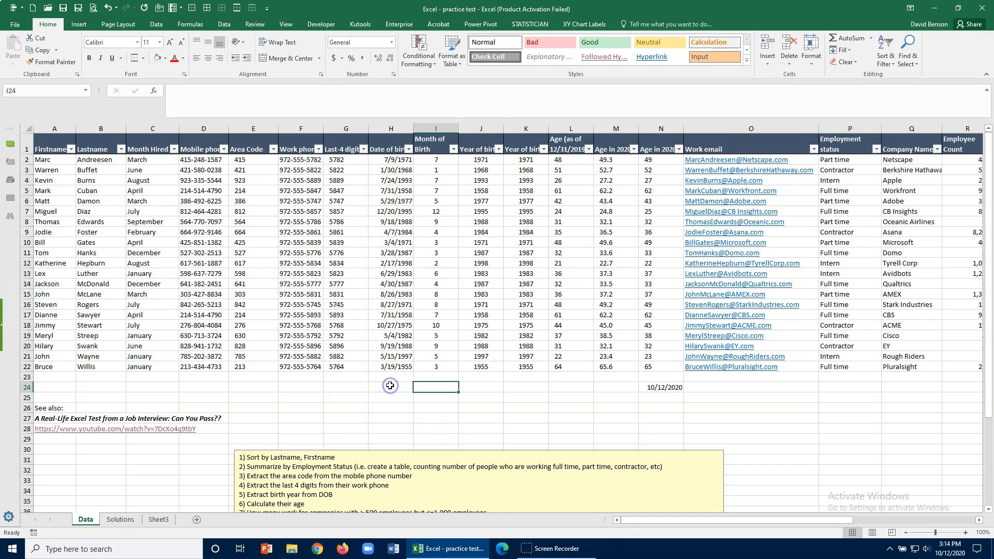
left_click(390, 386)
scroll(390, 386, "down", 2)
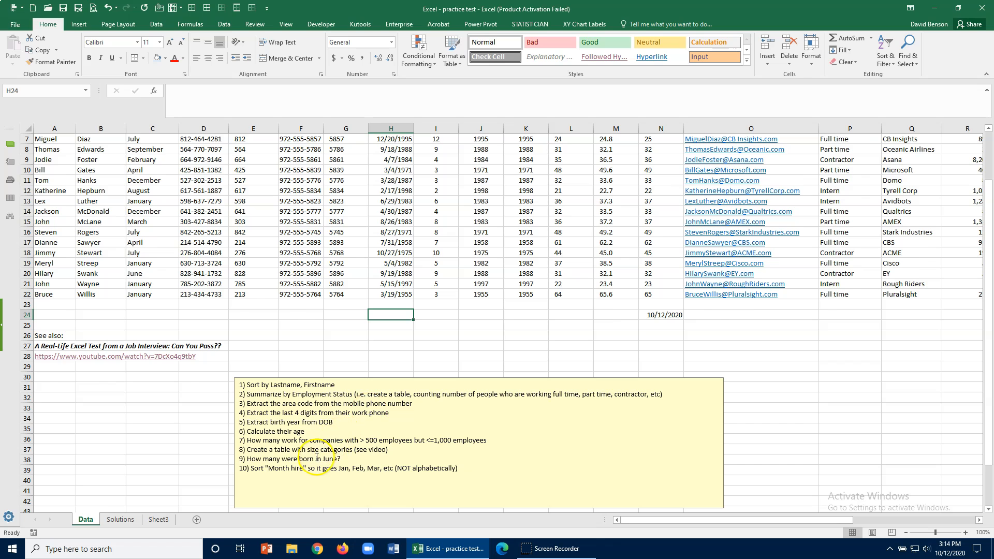
scroll(394, 362, "up", 1)
type("B")
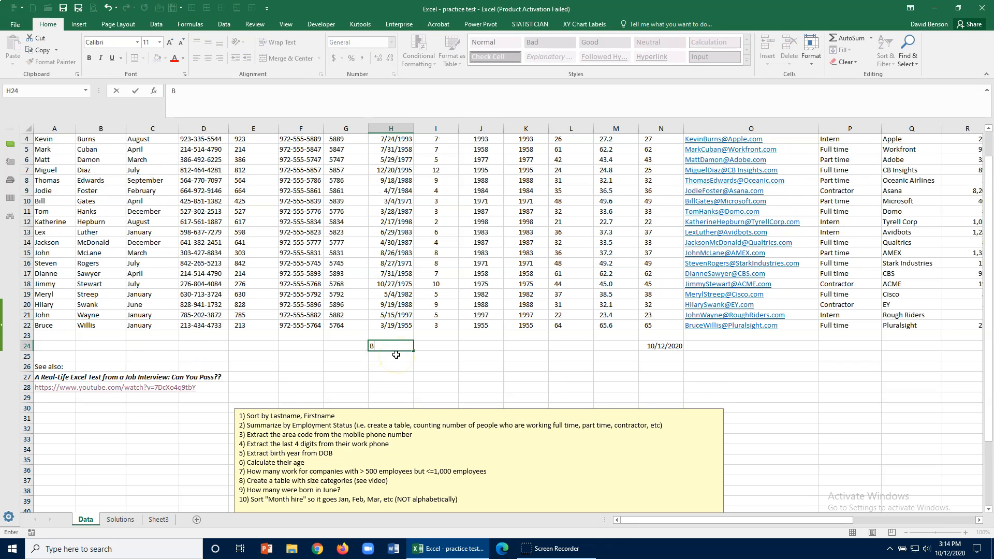
type("orn in June")
key("Tab")
- Enter =COUNTIF(I2:I22,6) in I24 to count the employees born in June
type("=conti")
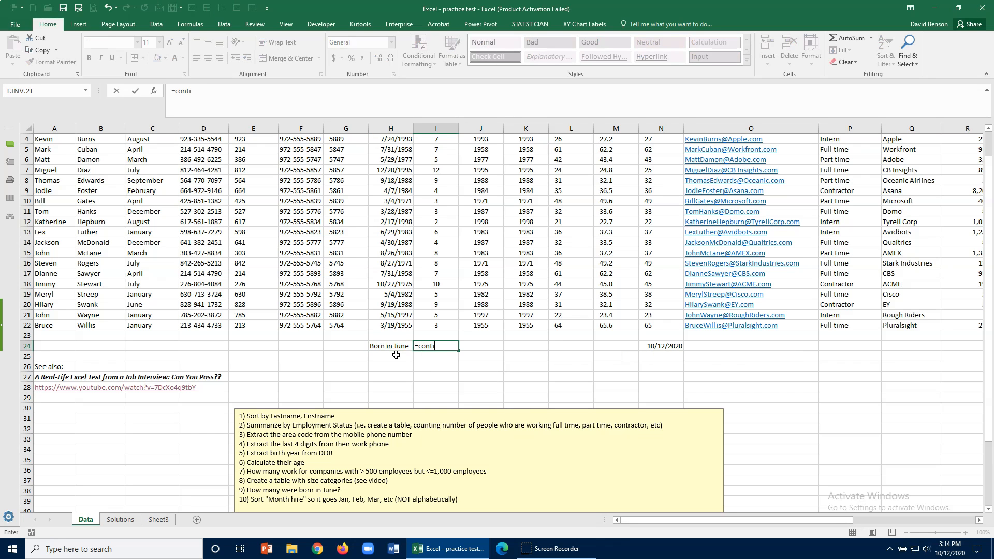
key("BackSpace")
key("BackSpace")
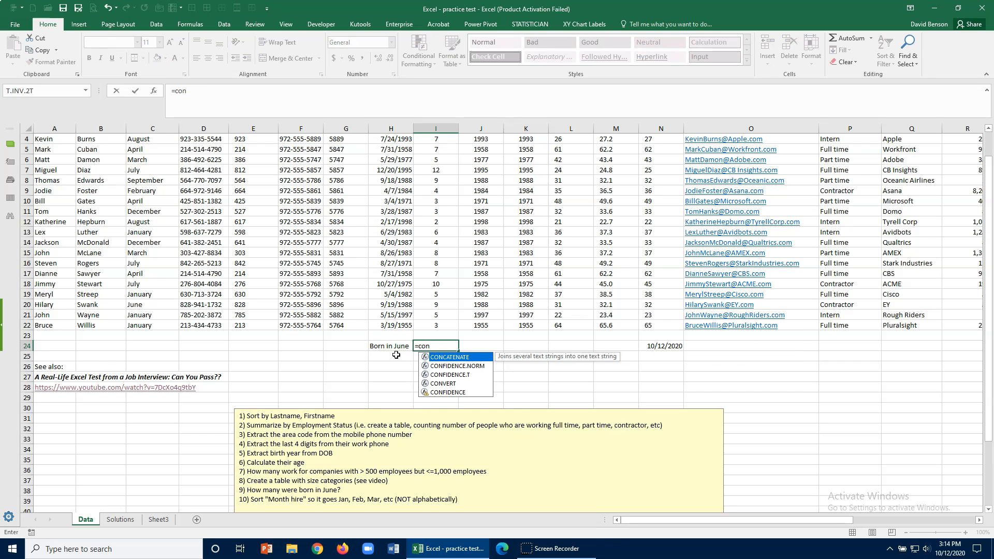
key("BackSpace")
type("untif(")
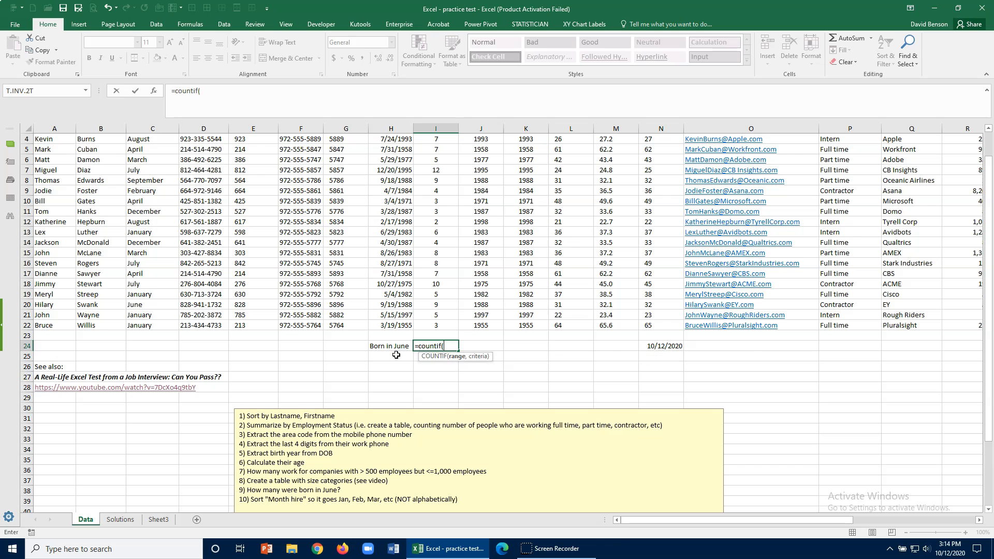
scroll(396, 355, "up", 1)
left_click_drag(437, 160, 431, 367)
type(",6")
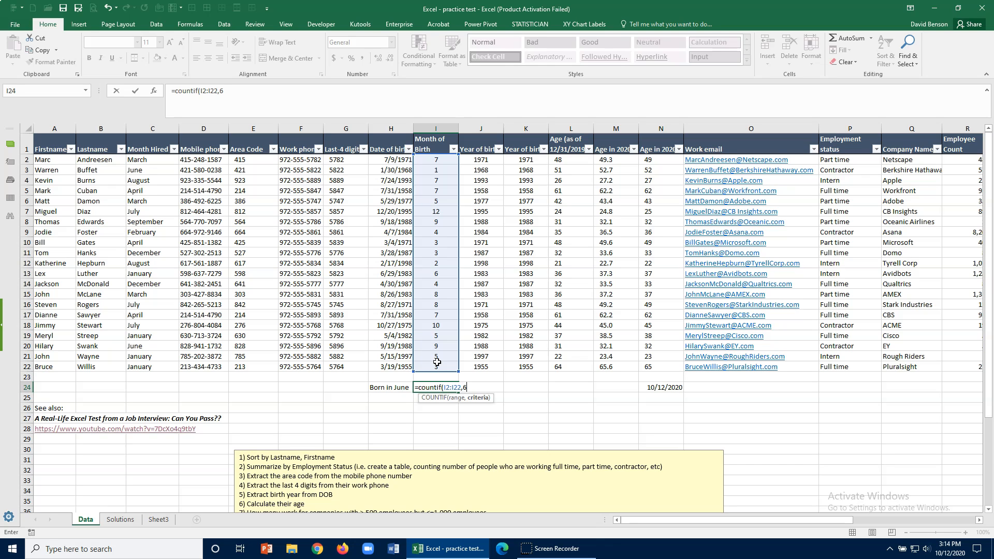
key("Return")
- Try 5 as the criterion of the COUNTIF formula in I24, then restore it to 6
key("Up")
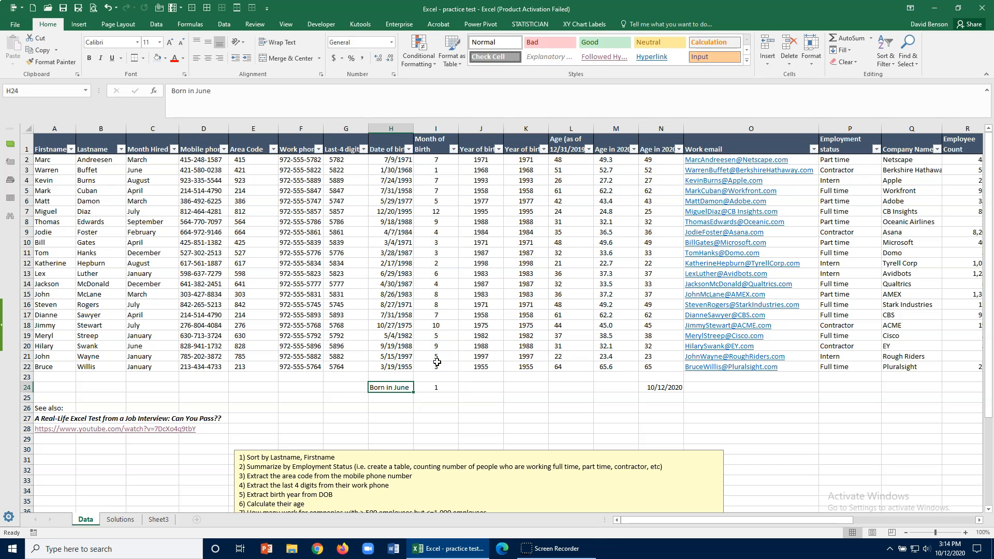
key("Right")
left_click(232, 94)
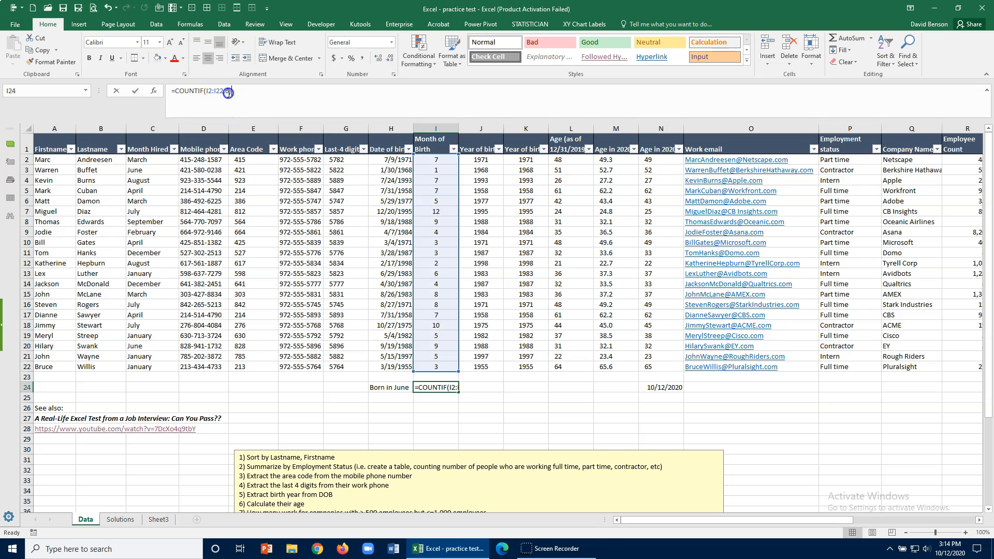
key("Return")
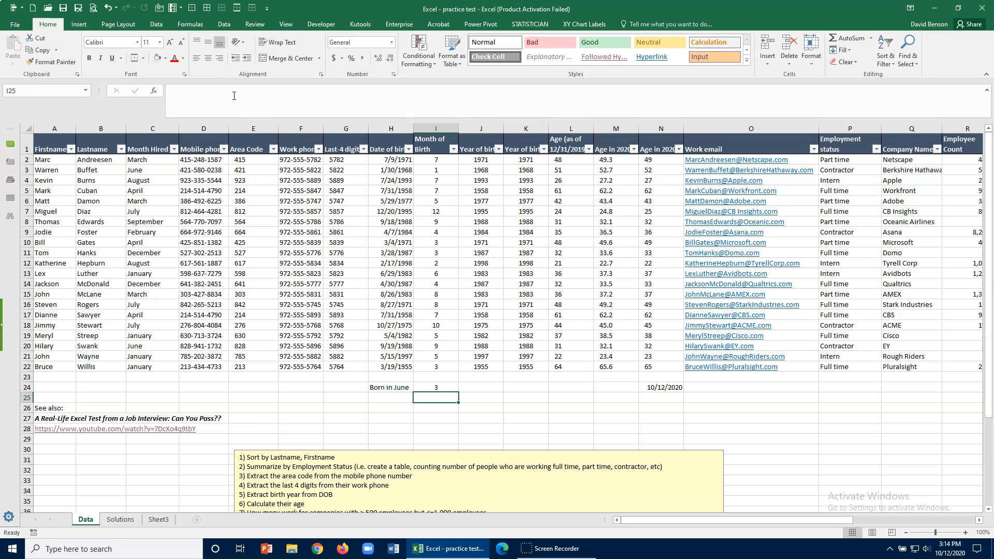
key("Up")
left_click(229, 91)
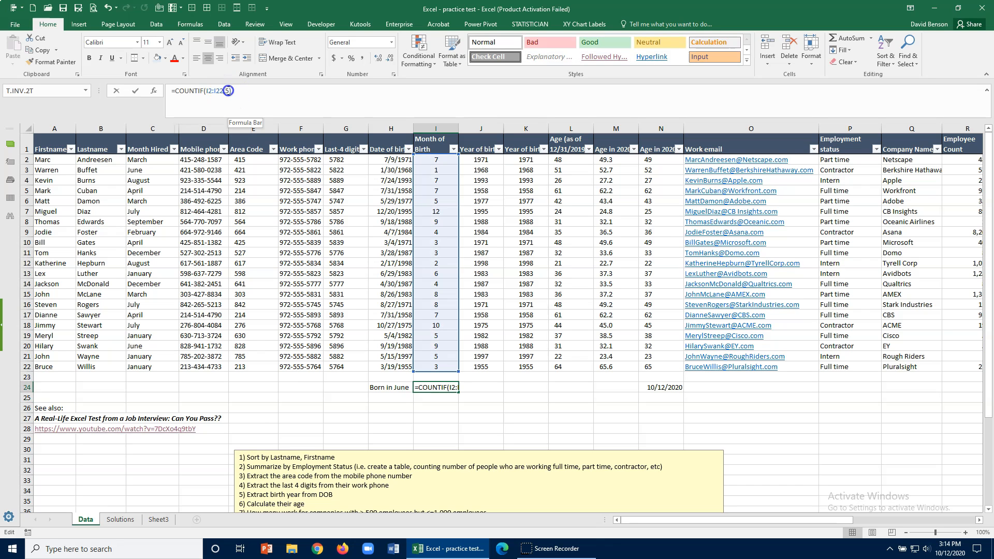
key("Return")
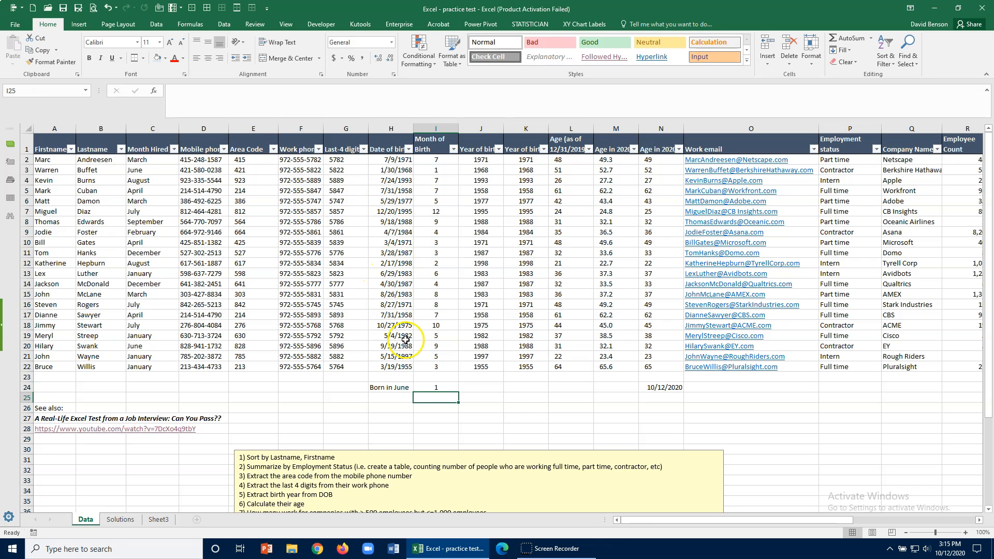
- Turn off the filter on the employee table's header row
left_click(149, 162)
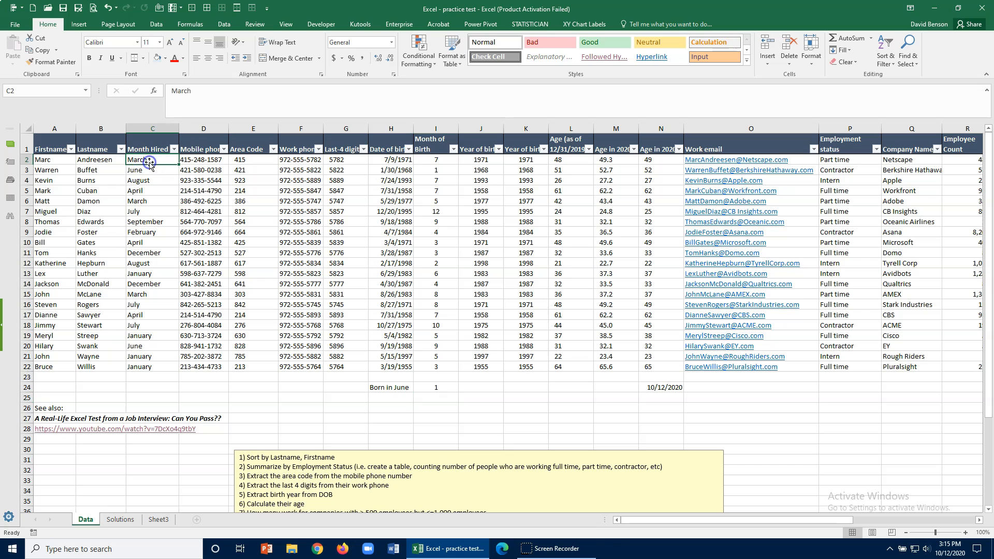
left_click(156, 24)
left_click(358, 46)
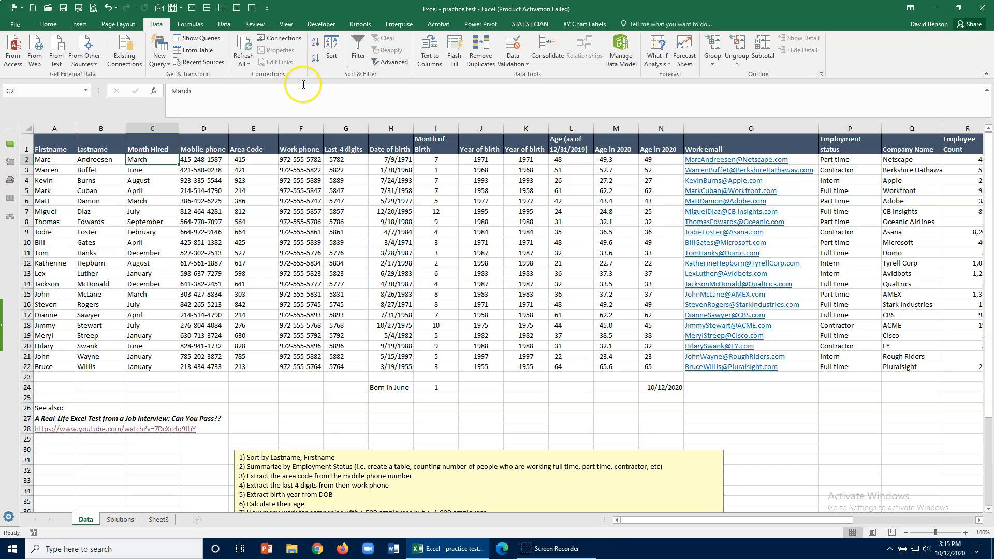
- Remove the Firstname sort level and sort the employee data by Month Hired values from A to Z
left_click(331, 52)
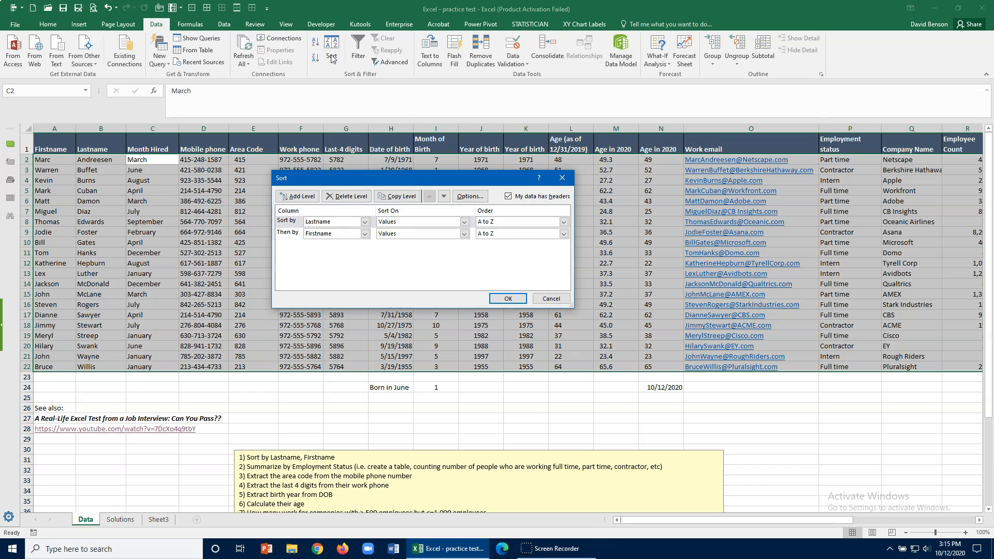
left_click(299, 234)
left_click(346, 196)
left_click(365, 221)
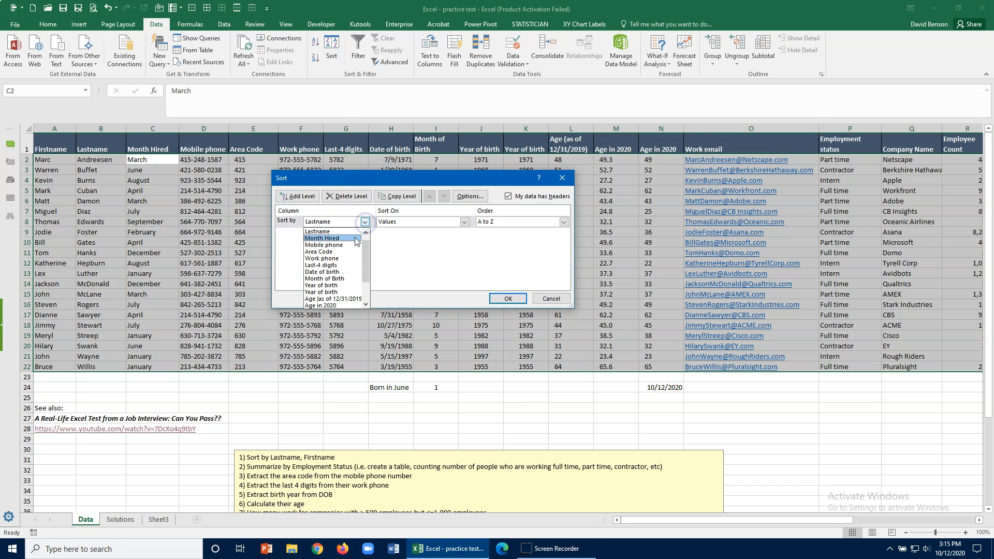
left_click(331, 238)
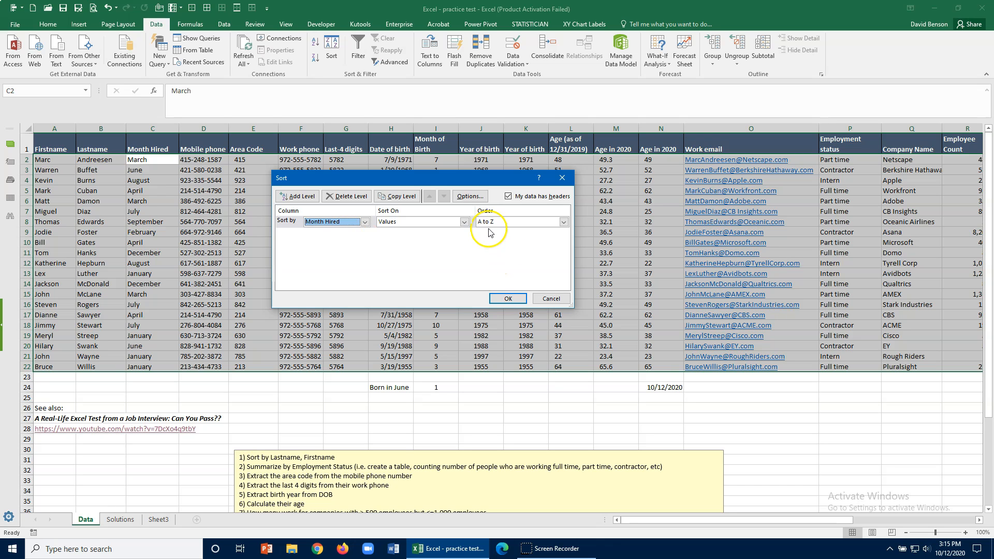
left_click(508, 299)
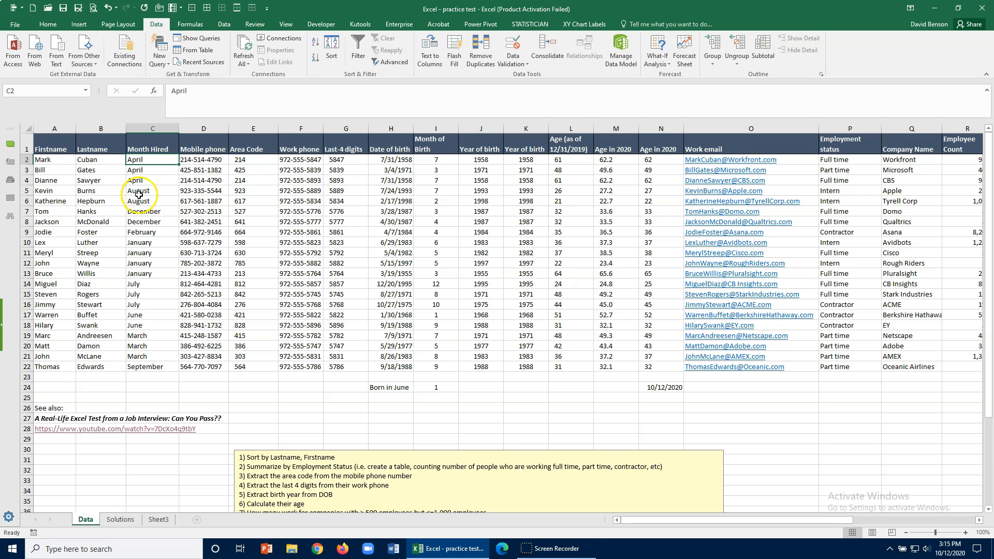
- Re-sort the employee data by Month Hired in the custom list order January, February, March, April, and check it against task 10
left_click(340, 58)
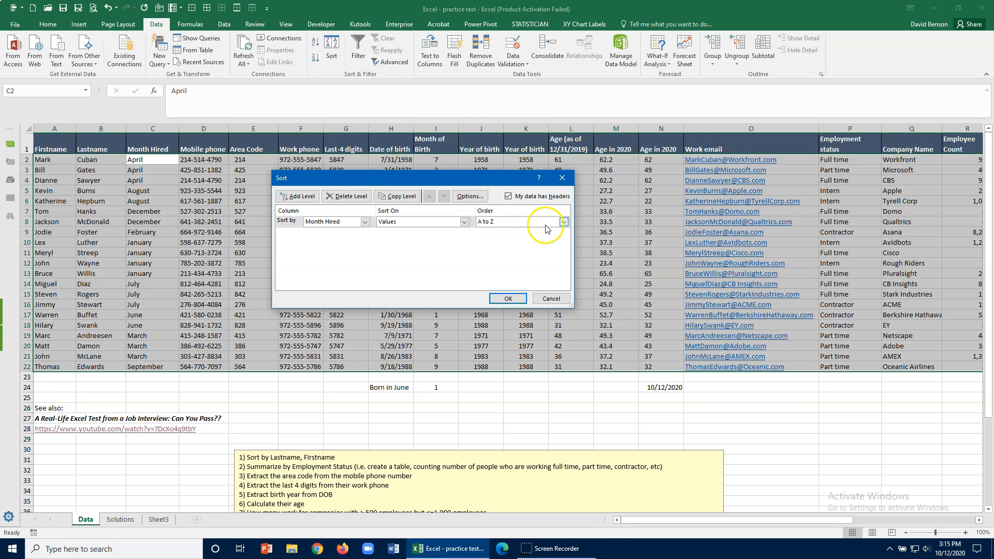
left_click(564, 222)
left_click(492, 242)
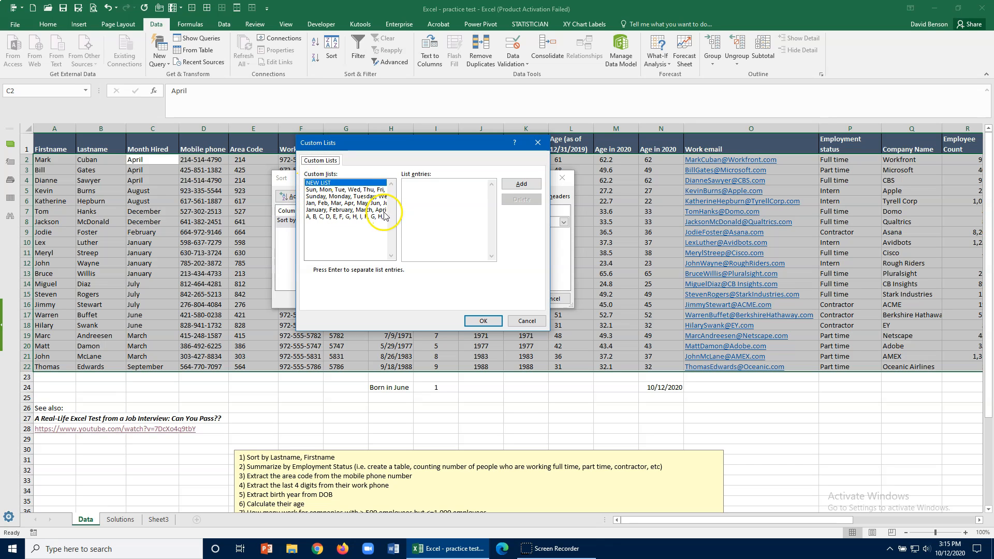
left_click(317, 204)
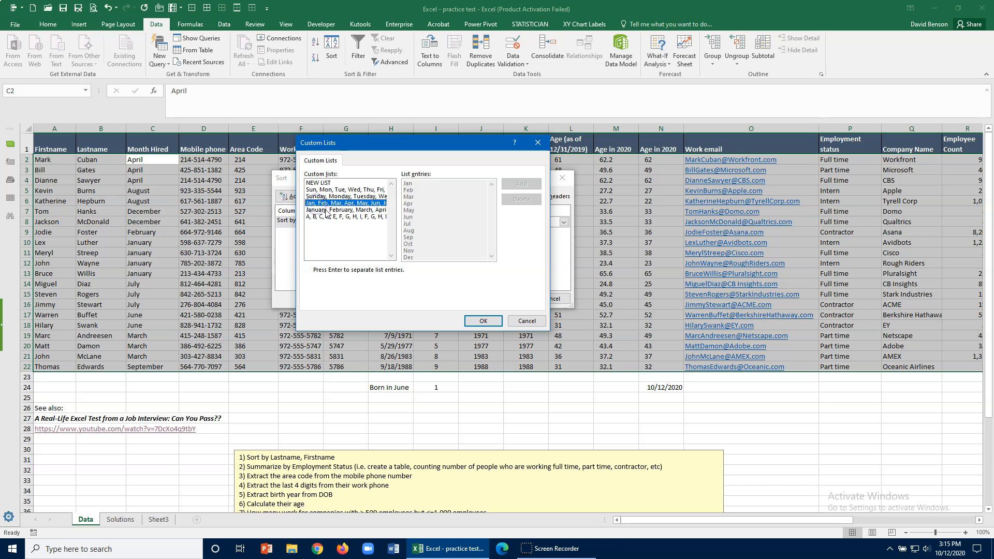
left_click(325, 209)
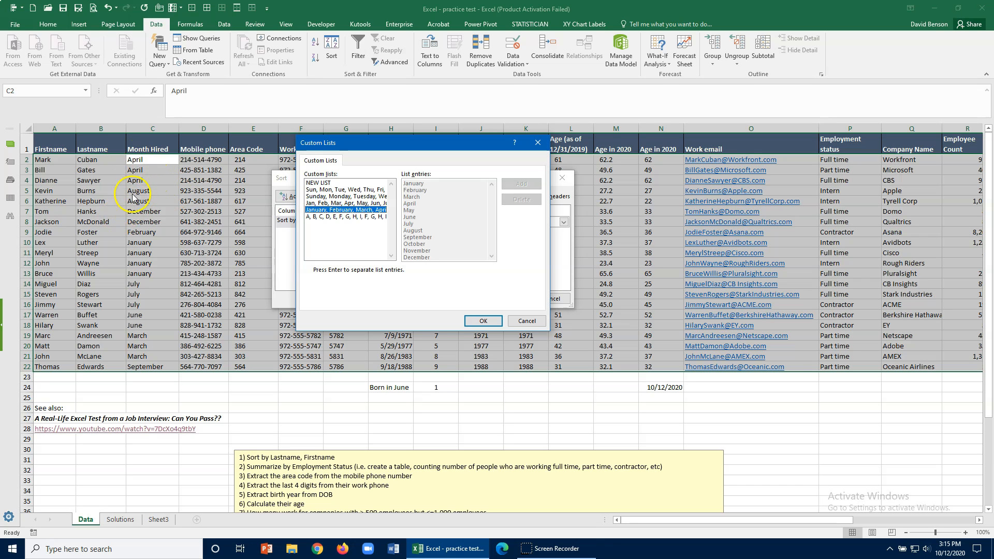
left_click(482, 321)
left_click(503, 302)
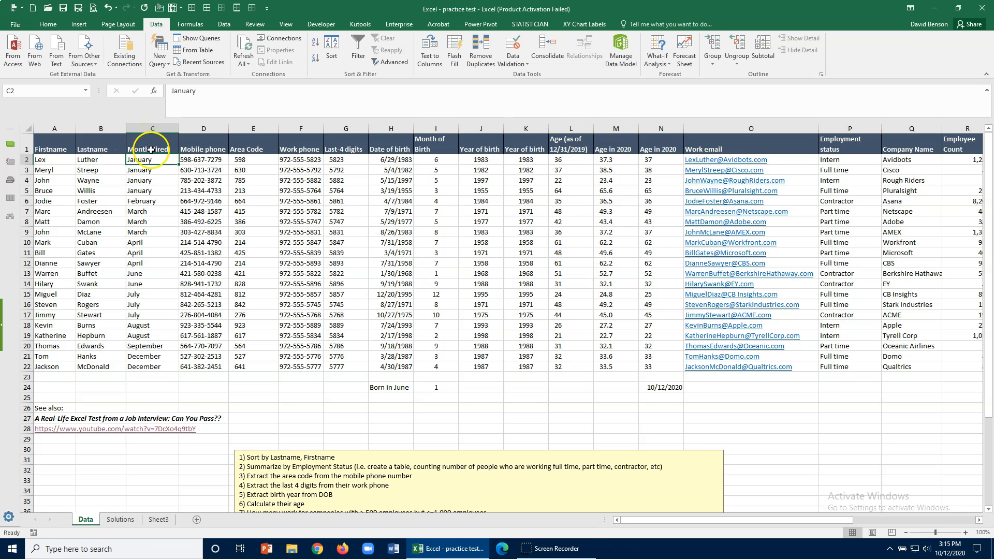
scroll(232, 287, "down", 6)
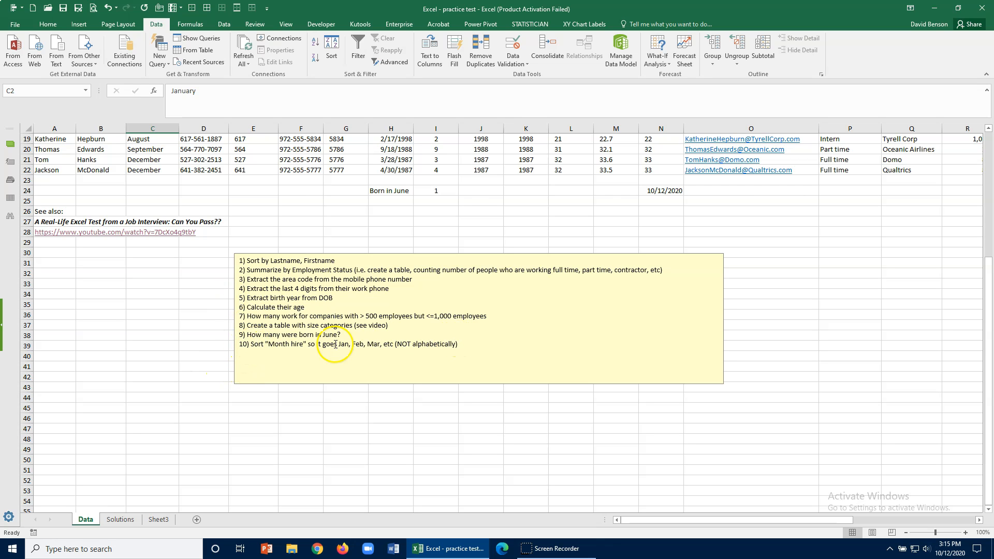
scroll(295, 354, "up", 5)
scroll(297, 357, "up", 1)
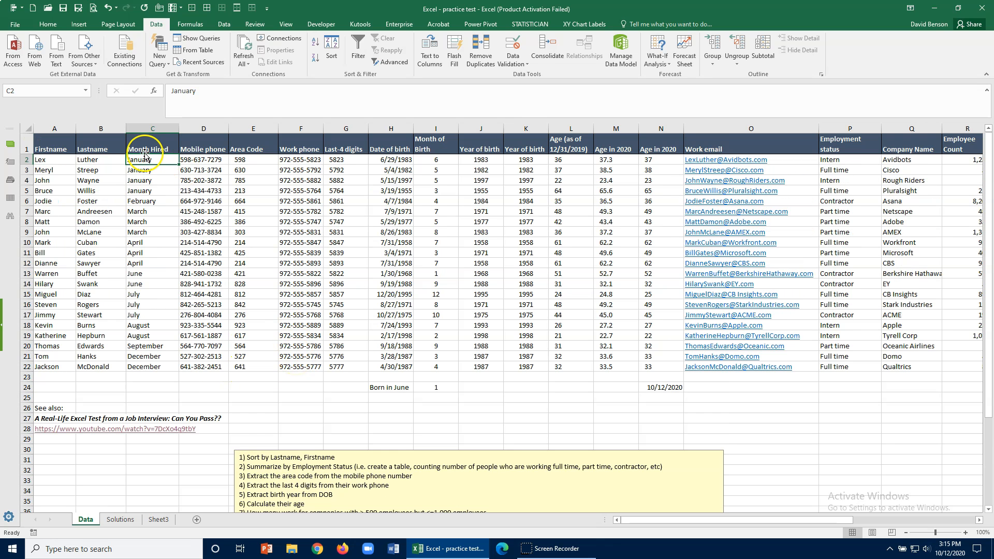